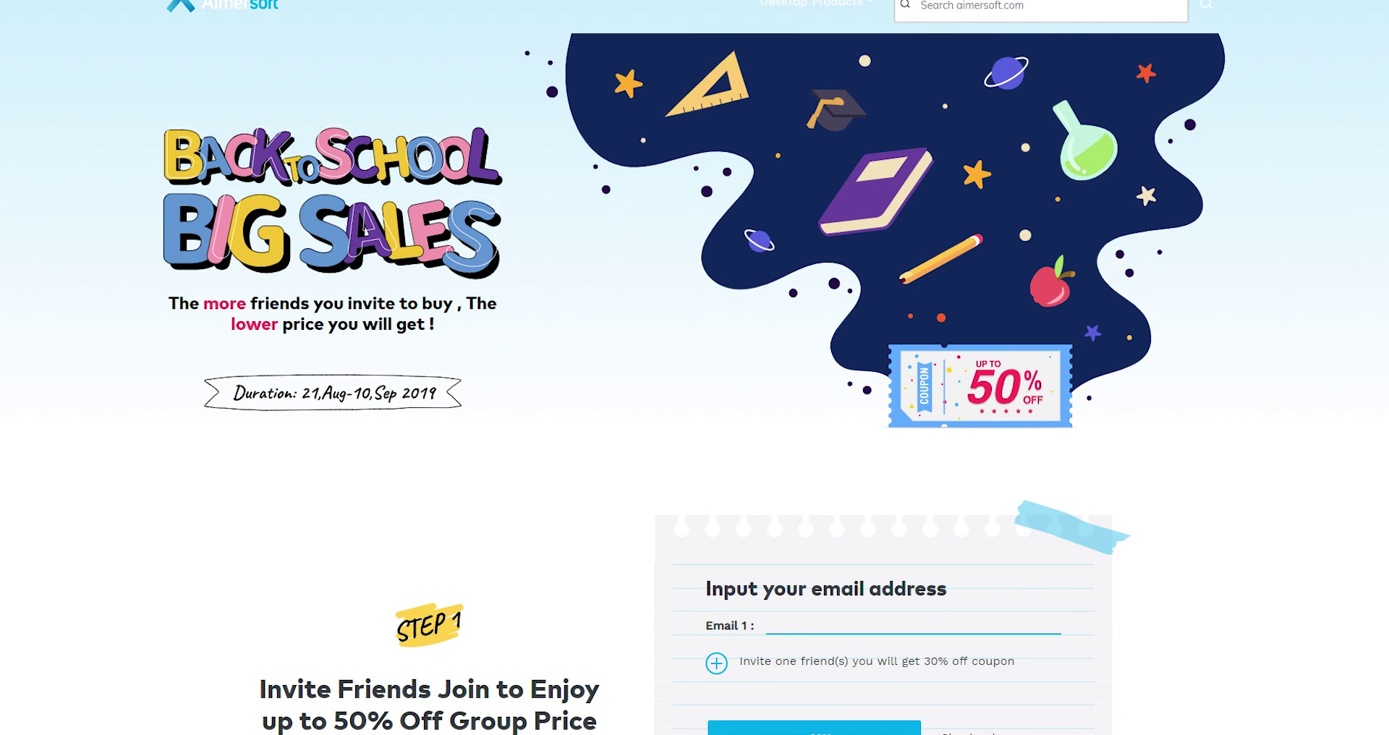
- Look through the Aimersoft back-to-school sale page, including the coupon steps, individual product offers and bundle offers
{"action": "scroll", "coordinate": [694, 368], "scroll_direction": "down", "scroll_amount": 15}
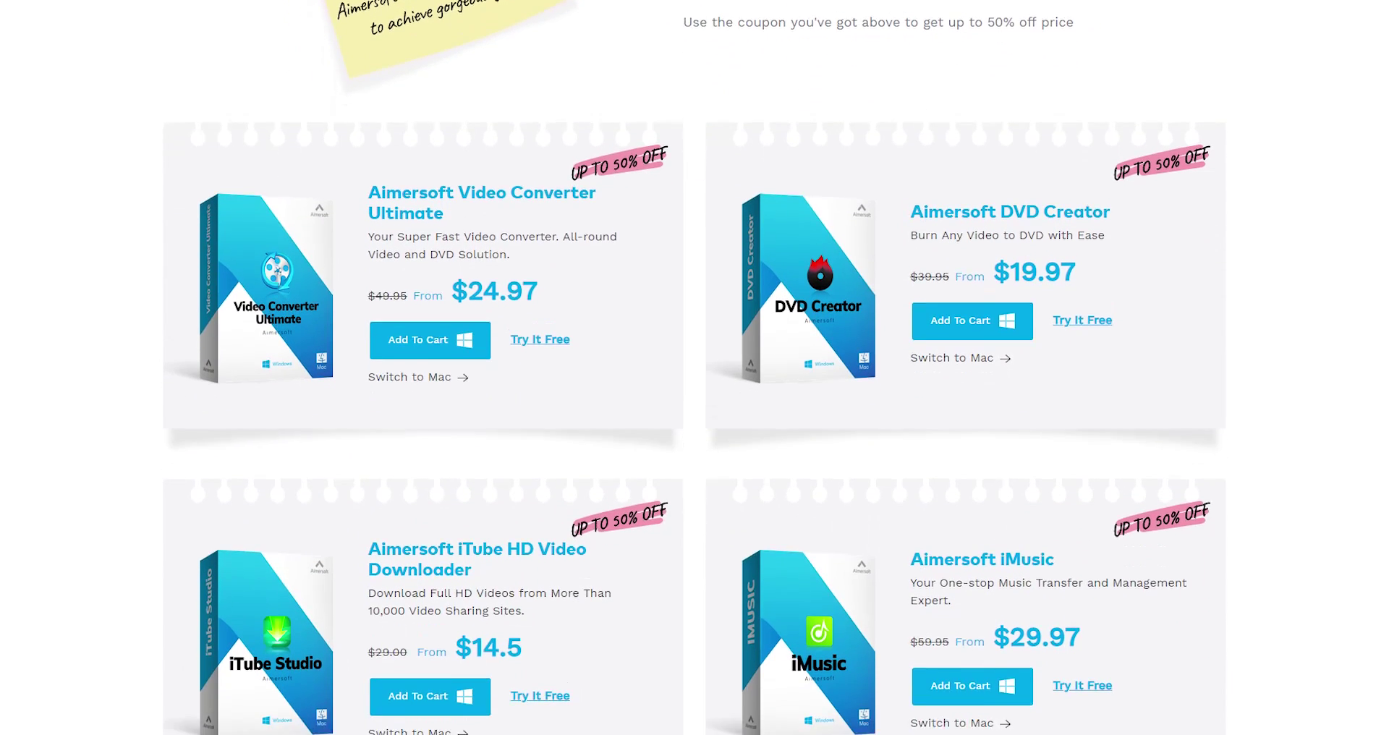
{"action": "scroll", "coordinate": [694, 367], "scroll_direction": "down", "scroll_amount": 2}
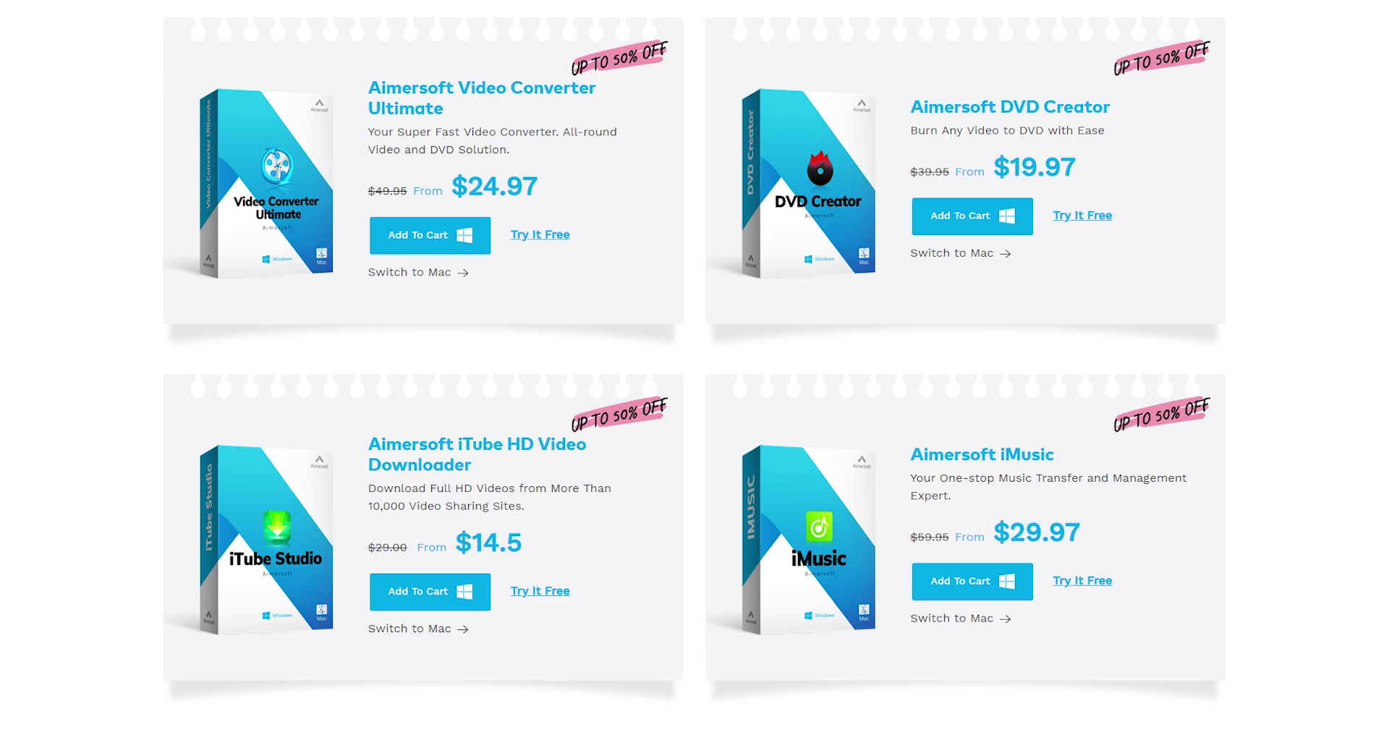
{"action": "scroll", "coordinate": [694, 368], "scroll_direction": "up", "scroll_amount": 10}
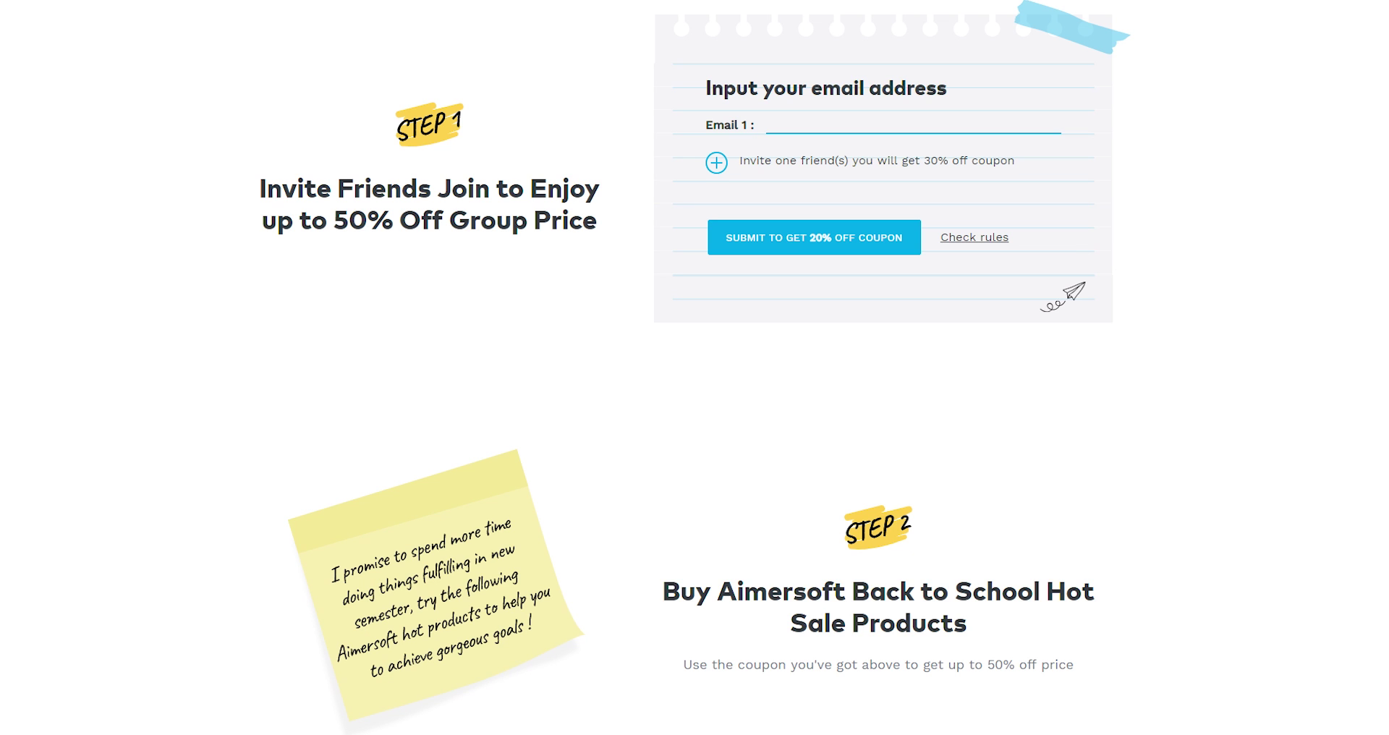
{"action": "scroll", "coordinate": [694, 368], "scroll_direction": "down", "scroll_amount": 20}
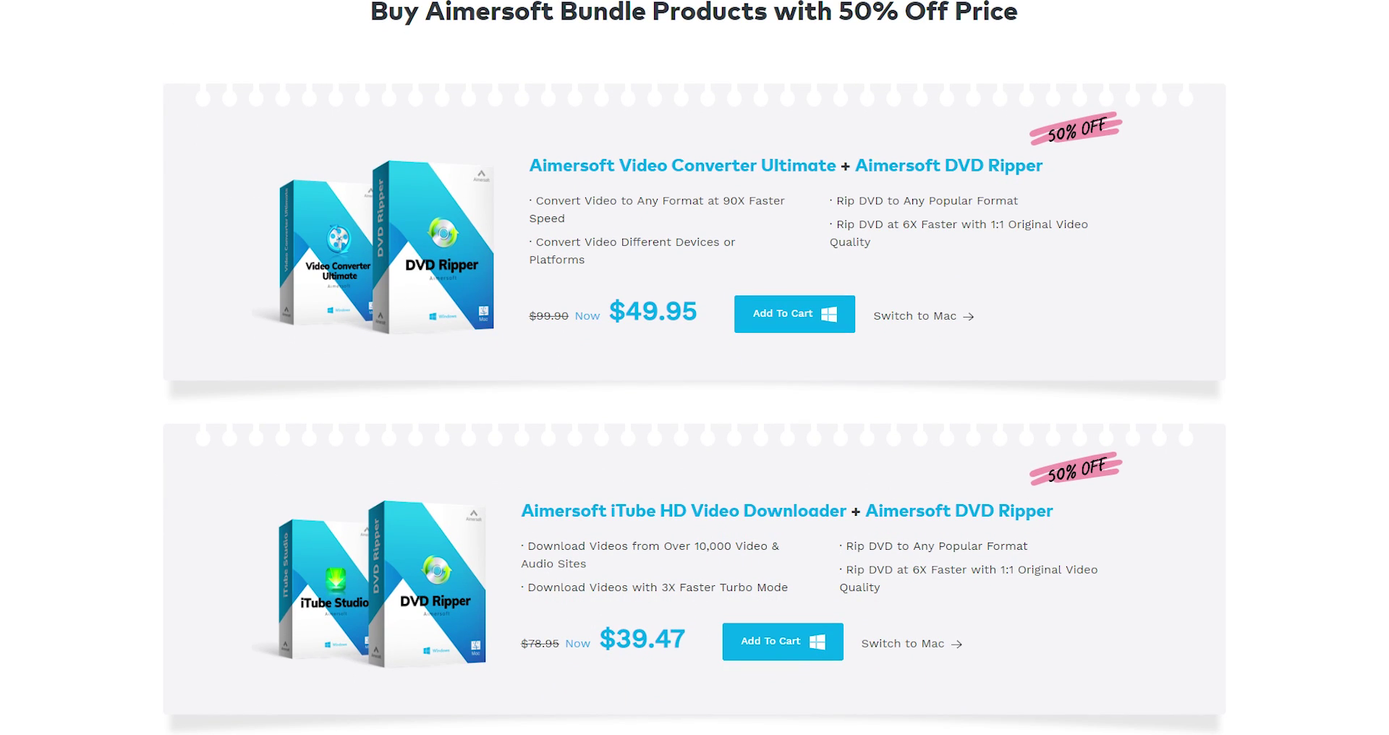
{"action": "scroll", "coordinate": [694, 368], "scroll_direction": "up", "scroll_amount": 20}
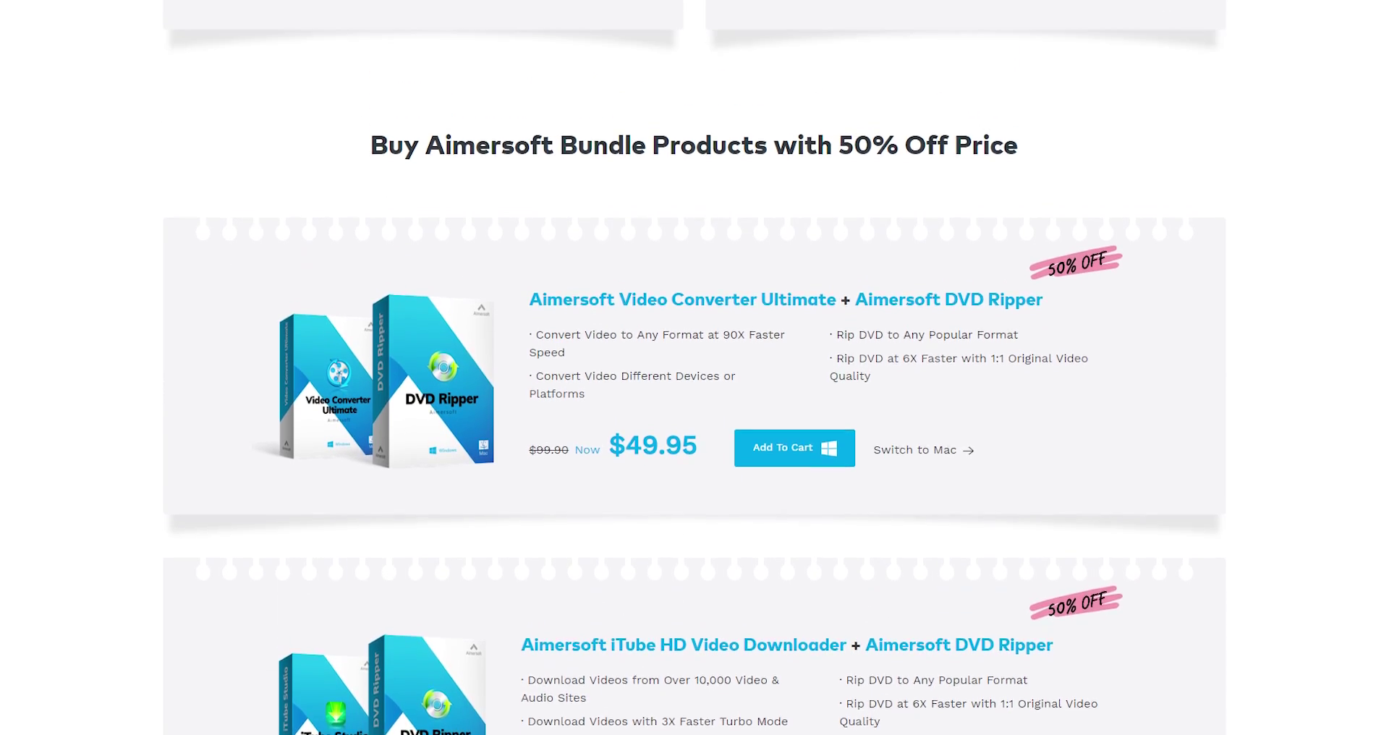
{"action": "scroll", "coordinate": [694, 367], "scroll_direction": "up", "scroll_amount": 6}
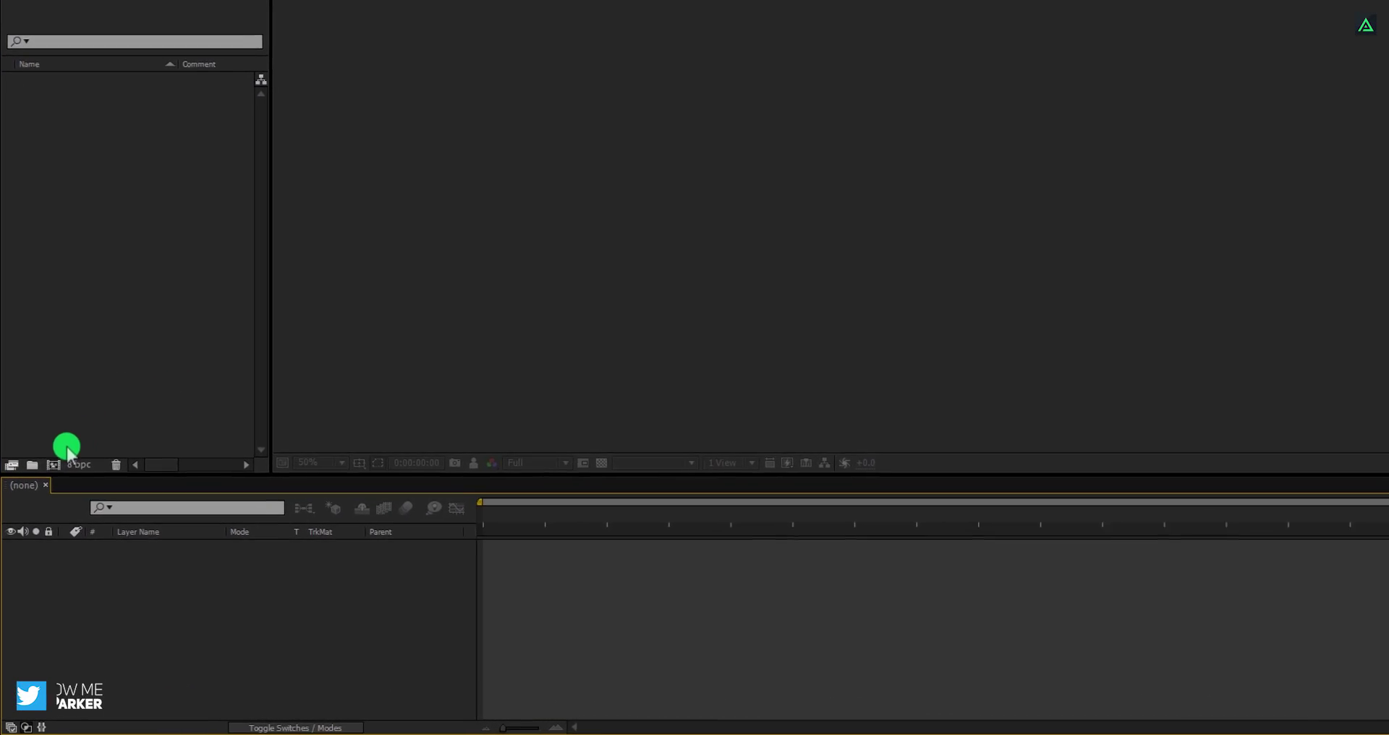
- Create a composition named Techno_Text at 1920 x 1080, 24 frames per second, with a 10-second duration
{"action": "left_click", "coordinate": [54, 464]}
{"action": "type", "text": "Techno_Text"}
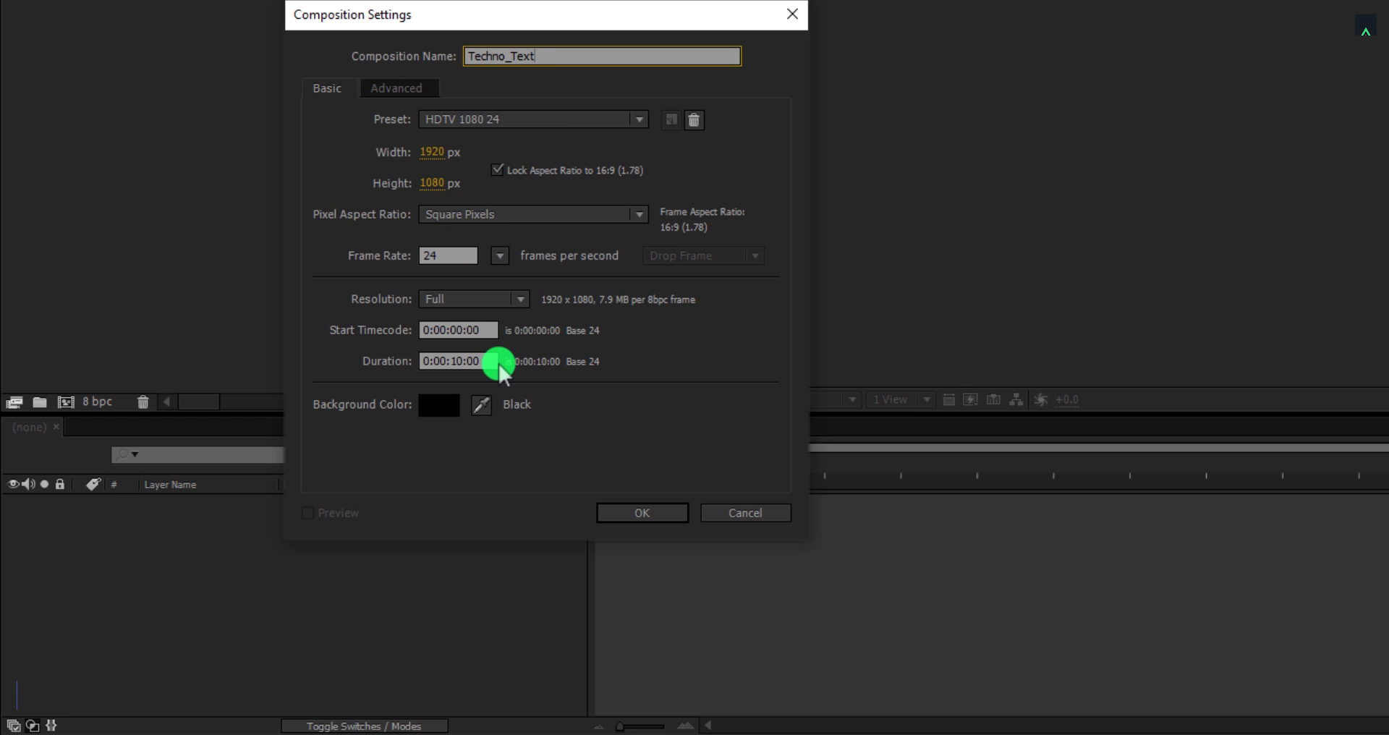
{"action": "left_click", "coordinate": [615, 513]}
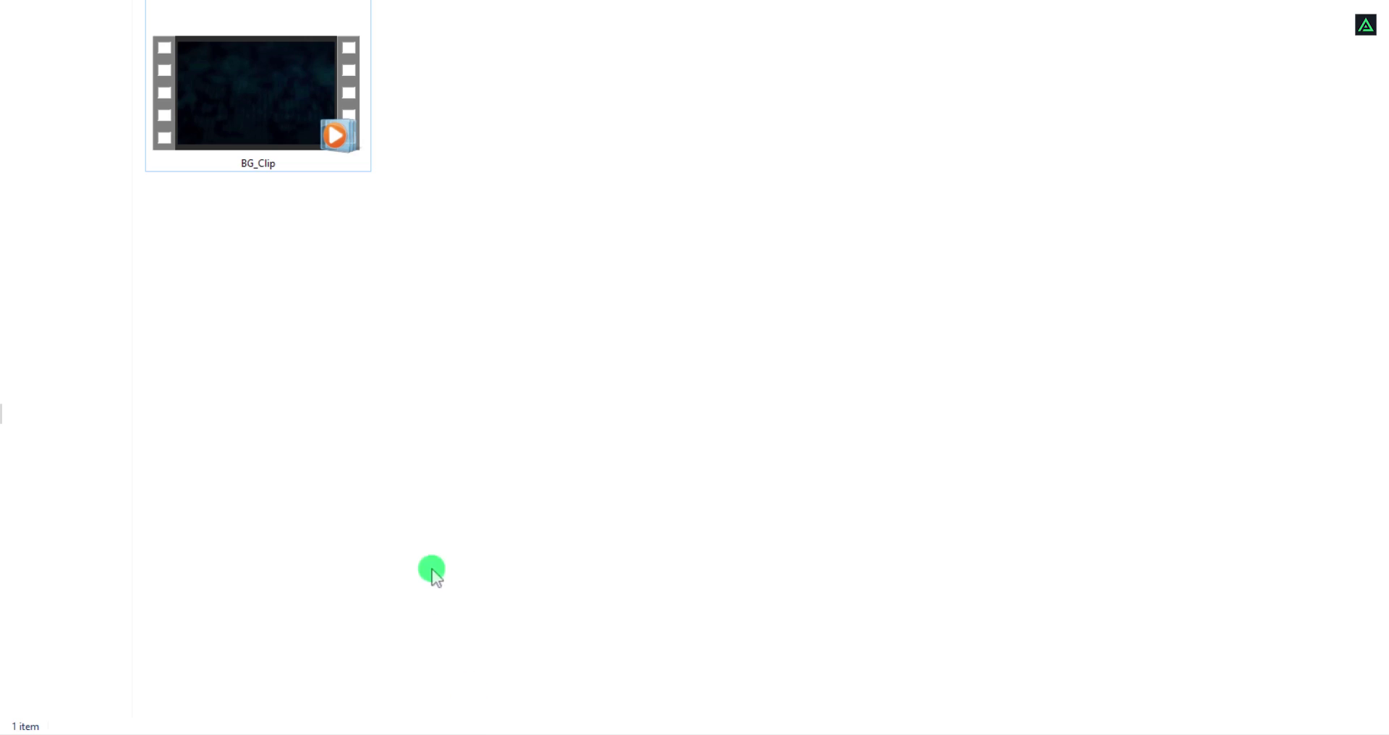
- Import the BG_Clip video into the project and add it as a layer in the Techno_Text composition
{"action": "left_click_drag", "start_coordinate": [282, 133], "coordinate": [402, 614]}
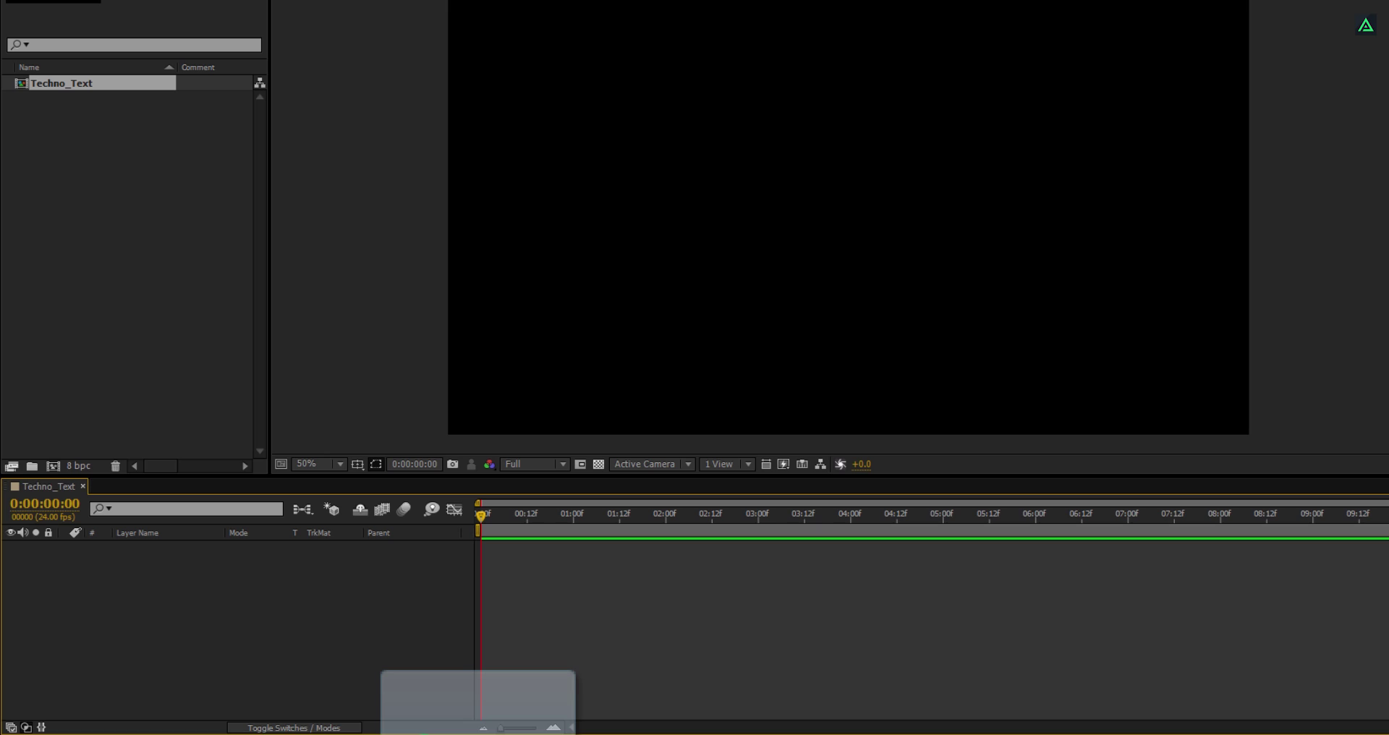
{"action": "left_click_drag", "start_coordinate": [427, 713], "coordinate": [161, 292]}
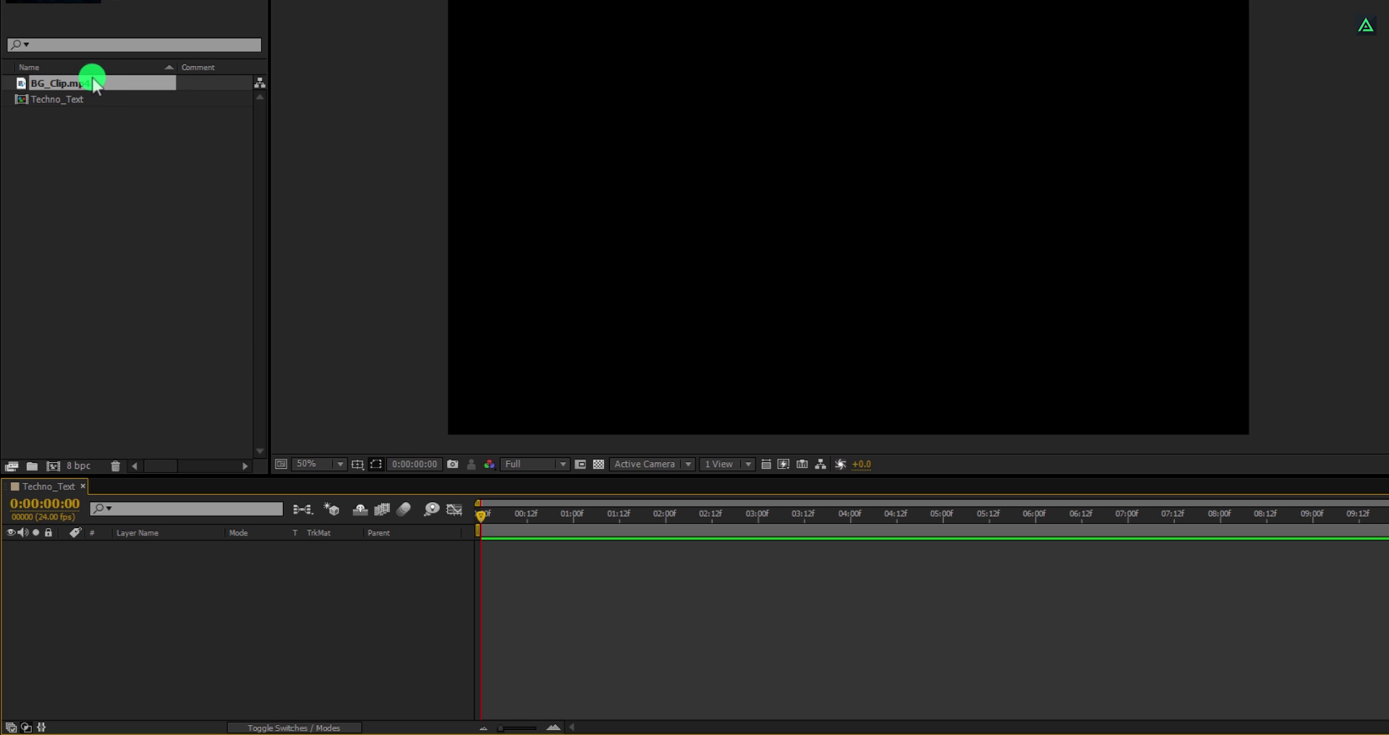
{"action": "left_click_drag", "start_coordinate": [92, 95], "coordinate": [150, 572]}
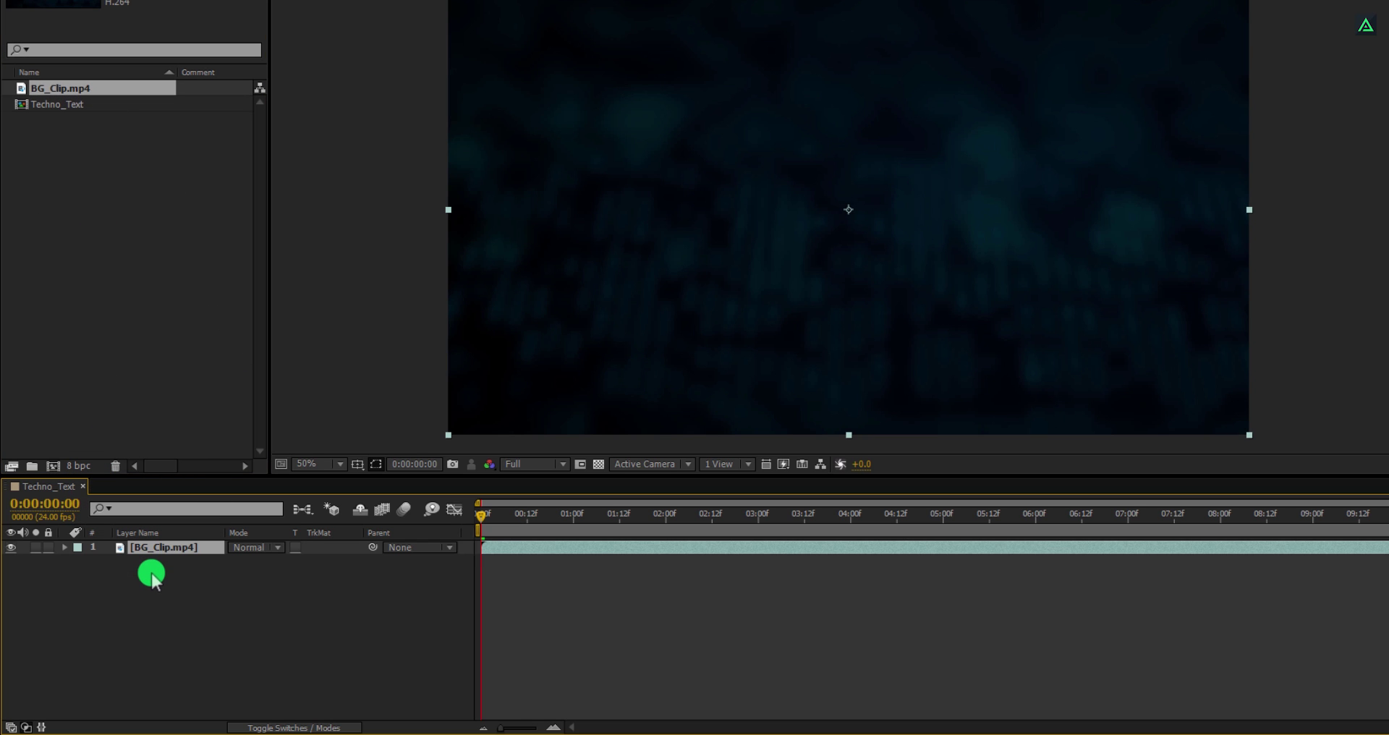
{"action": "left_click_drag", "start_coordinate": [531, 520], "coordinate": [470, 521]}
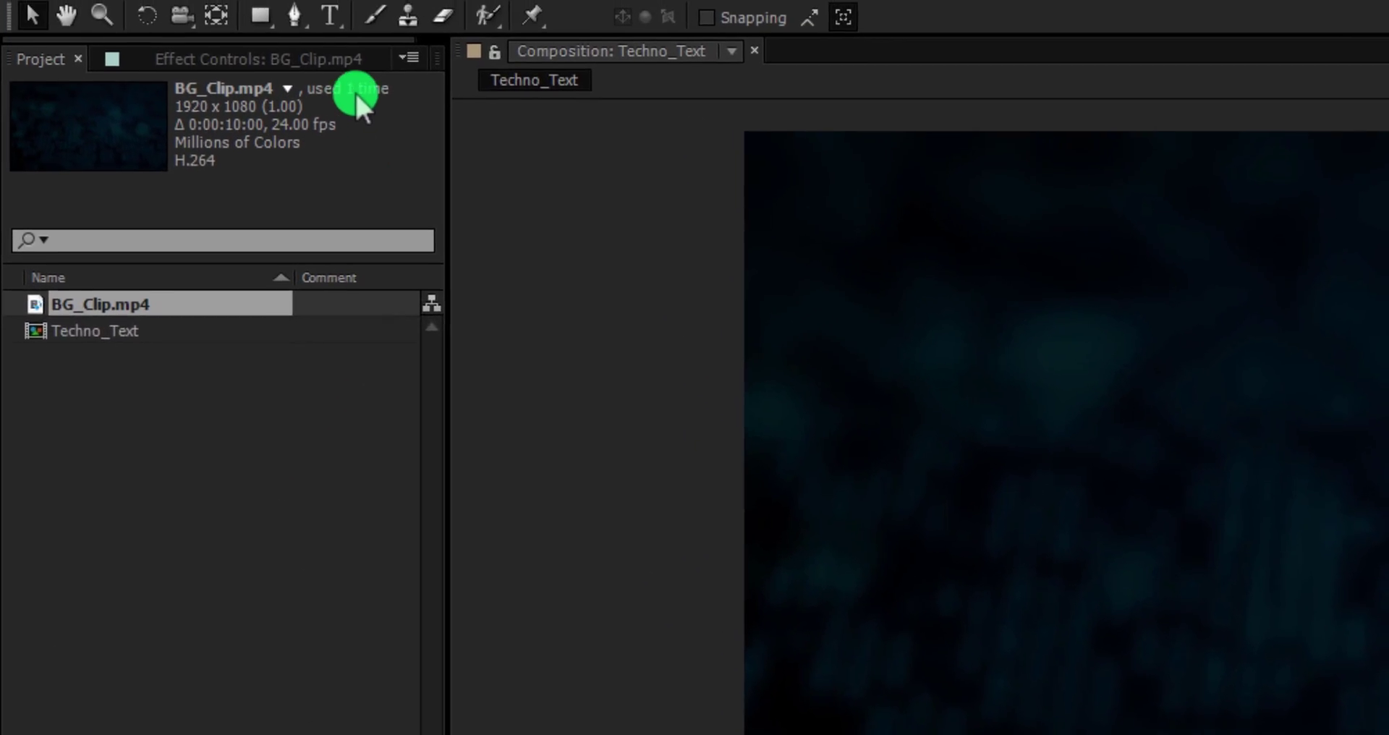
- Add a text layer reading INSEXT over the background clip and centre it horizontally in the composition
{"action": "left_click", "coordinate": [330, 15]}
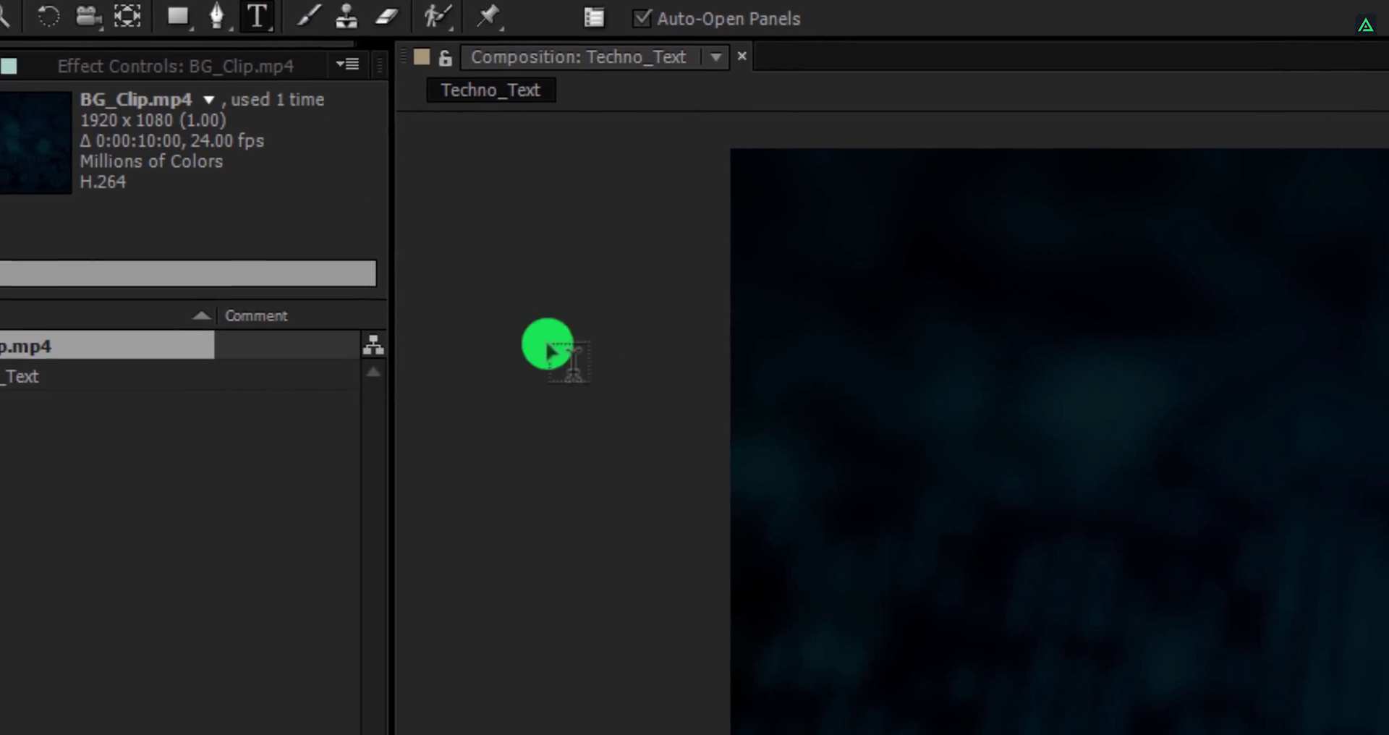
{"action": "left_click", "coordinate": [822, 406]}
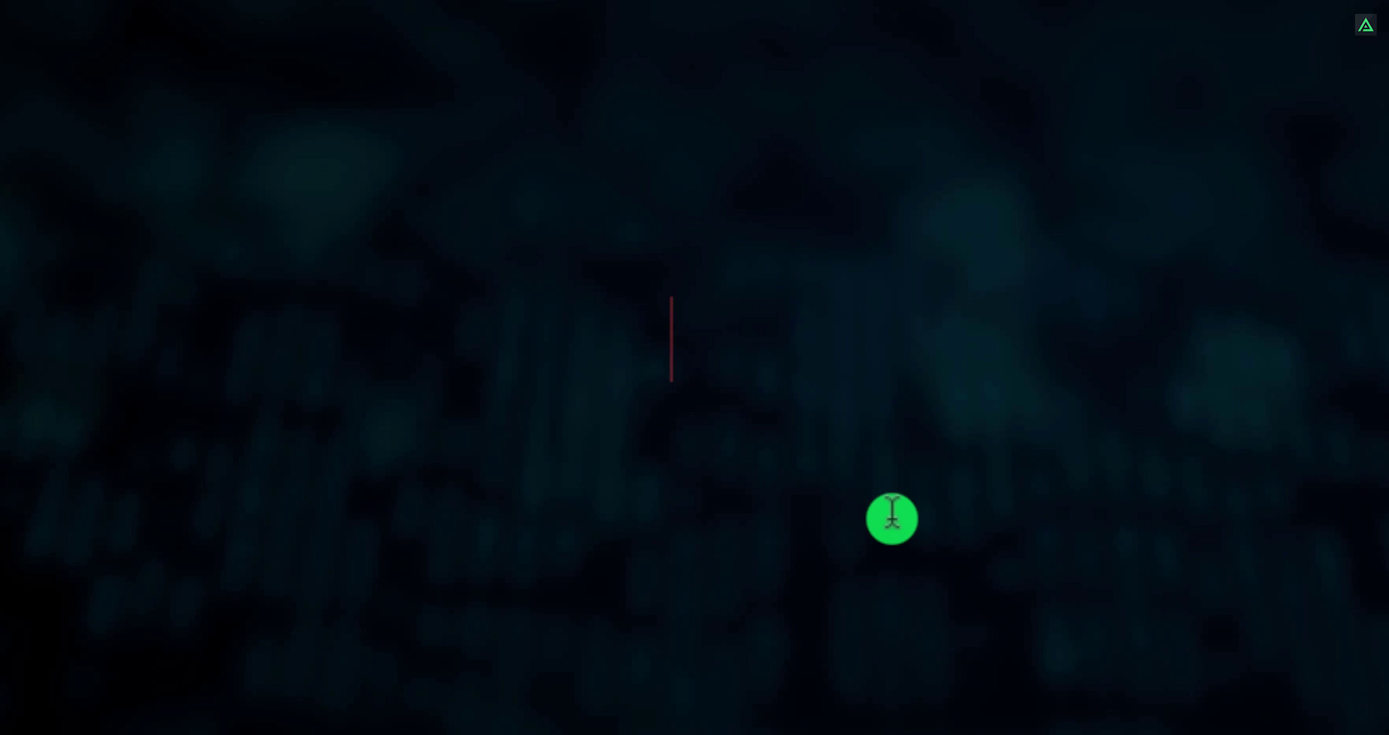
{"action": "type", "text": "INSEXT"}
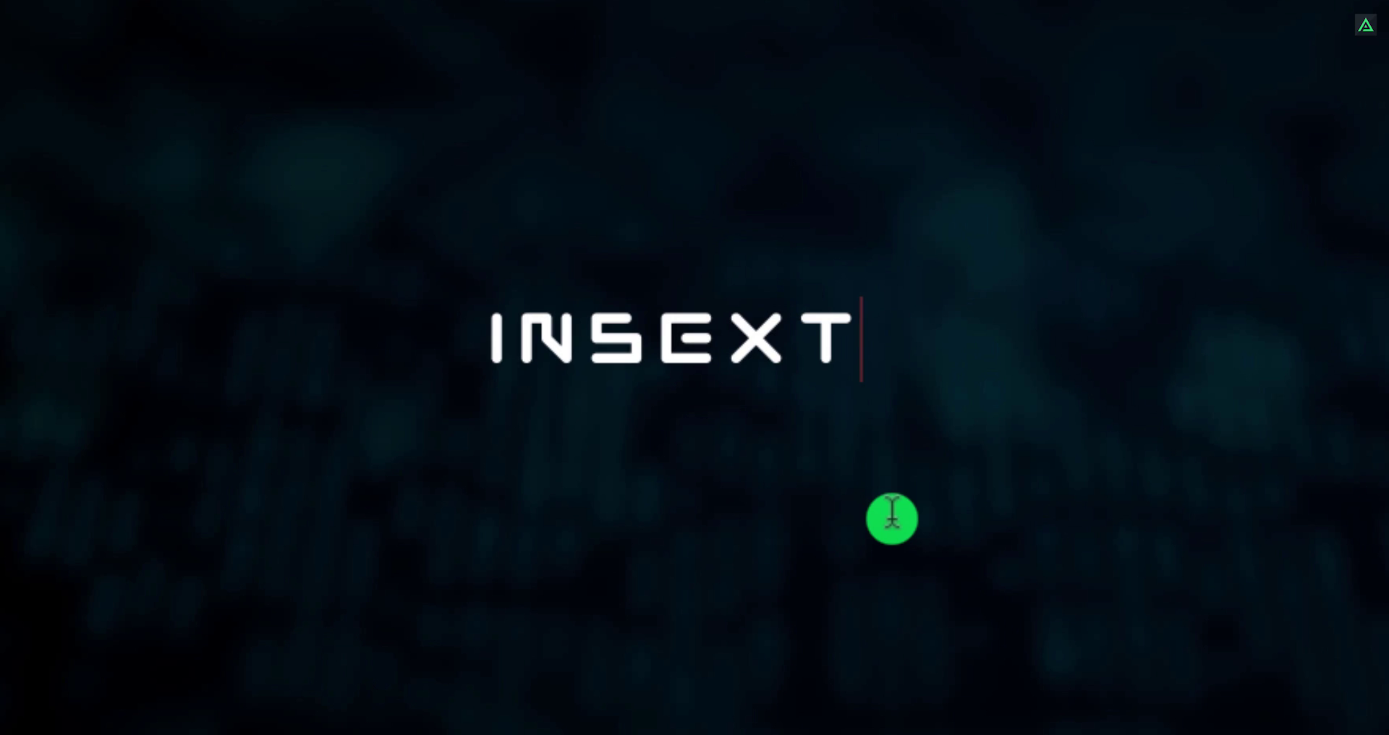
{"action": "key", "text": "ctrl+Return"}
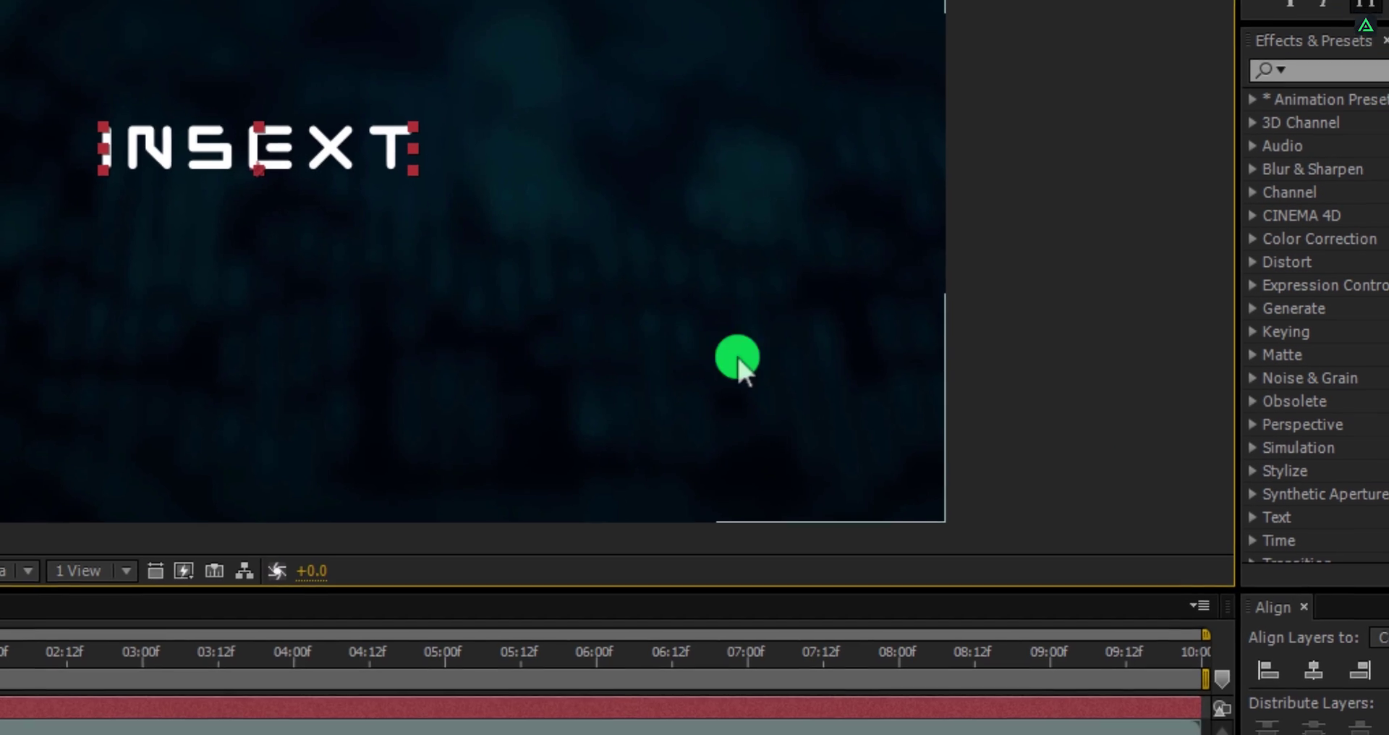
{"action": "left_click", "coordinate": [1313, 669]}
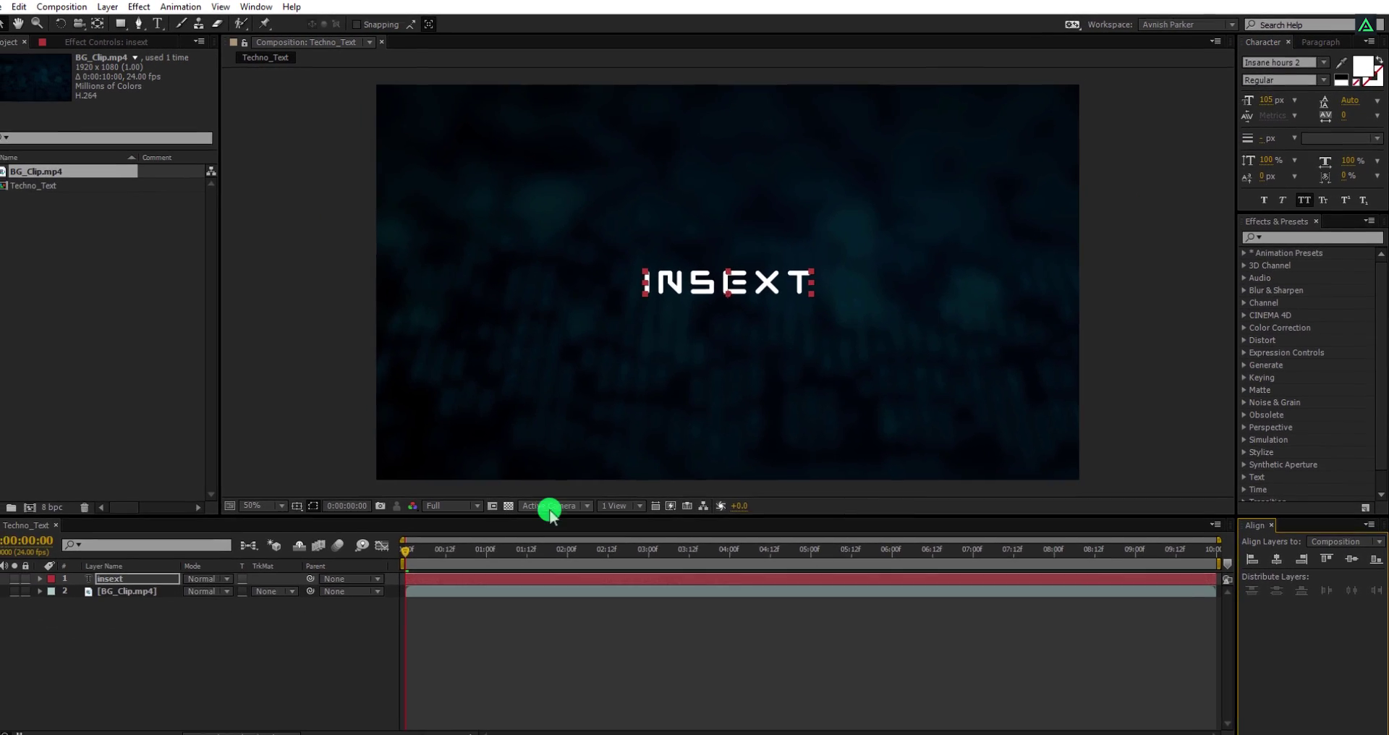
- Apply the 3D Scramble in Position Z preset to the text layer at the first frame and preview the animation
{"action": "mouse_move", "coordinate": [425, 552]}
{"action": "left_mouse_down"}
{"action": "mouse_move", "coordinate": [460, 558]}
{"action": "mouse_move", "coordinate": [405, 567]}
{"action": "left_mouse_up"}
{"action": "key", "text": "space"}
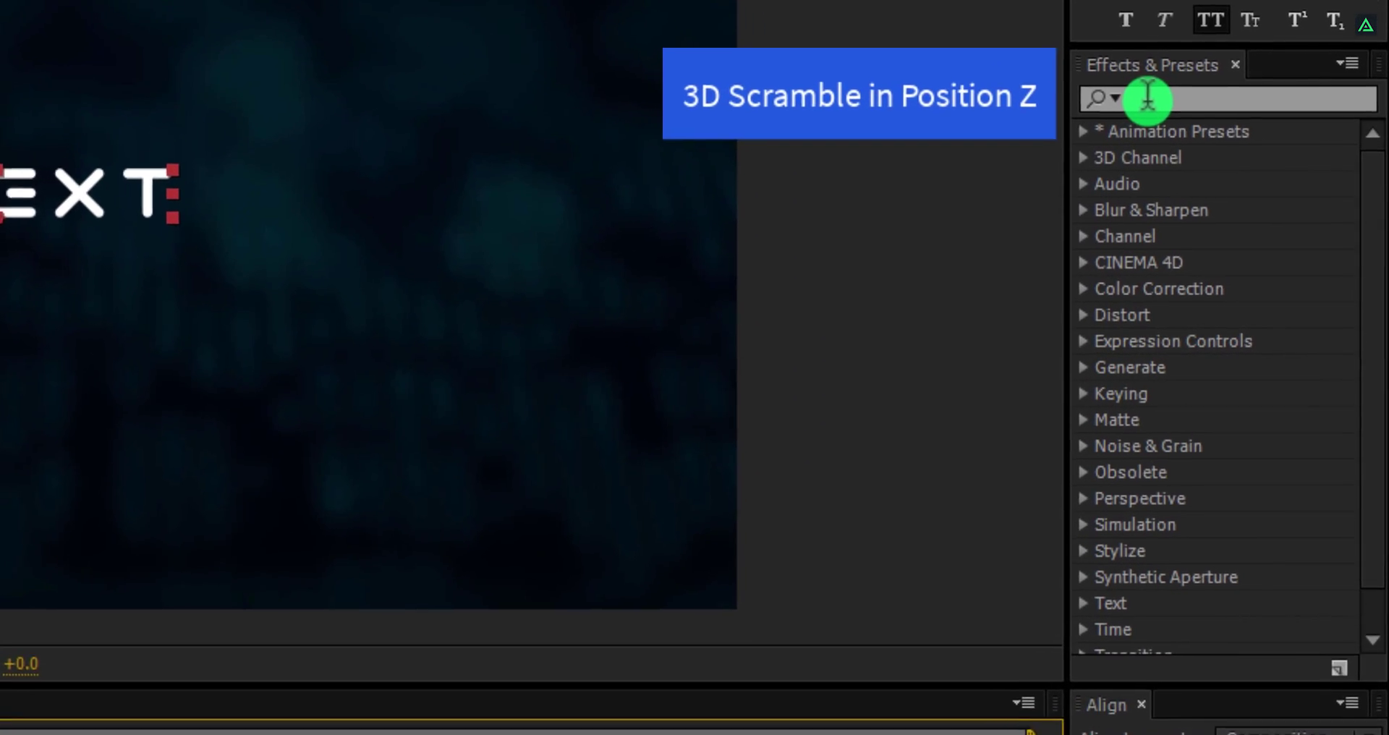
{"action": "left_click", "coordinate": [1148, 98]}
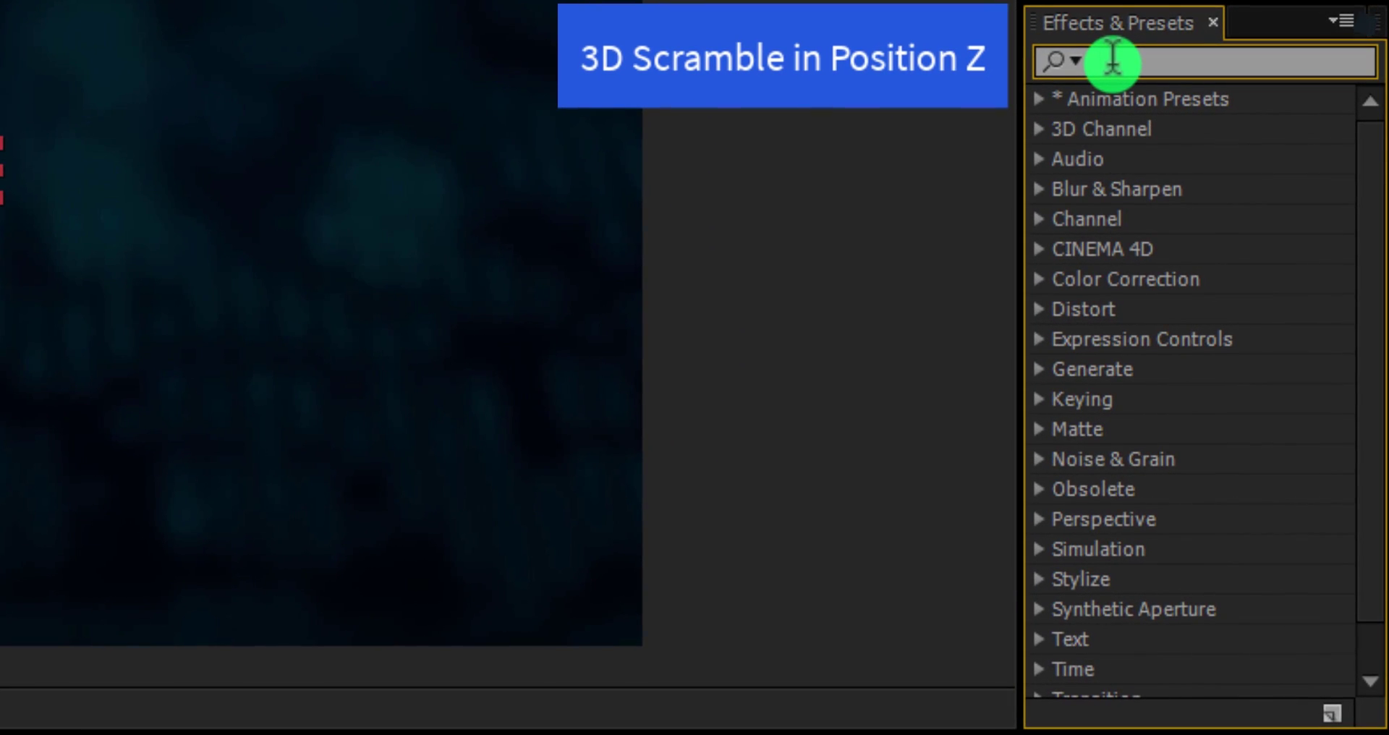
{"action": "type", "text": "scramble"}
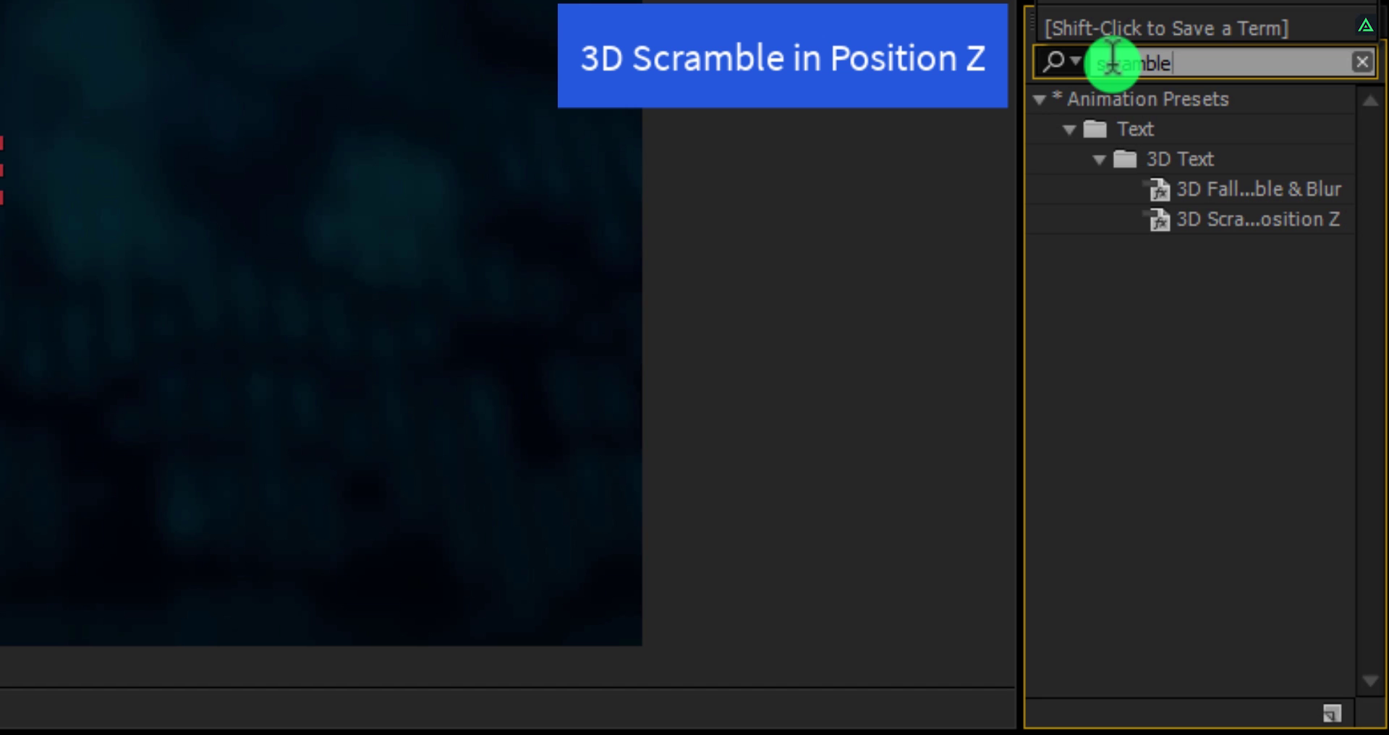
{"action": "double_click", "coordinate": [1215, 225]}
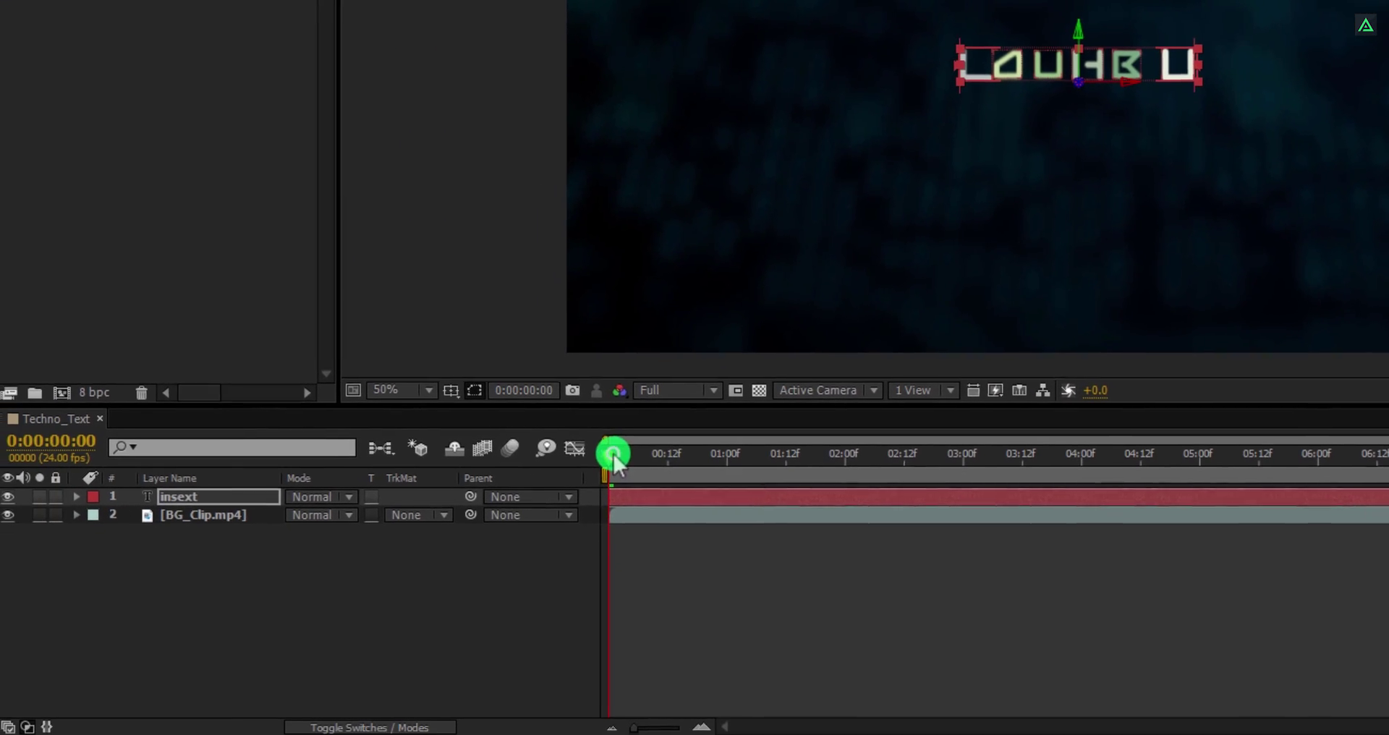
{"action": "left_click_drag", "start_coordinate": [20, 587], "coordinate": [183, 587]}
{"action": "left_click_drag", "start_coordinate": [745, 454], "coordinate": [601, 486]}
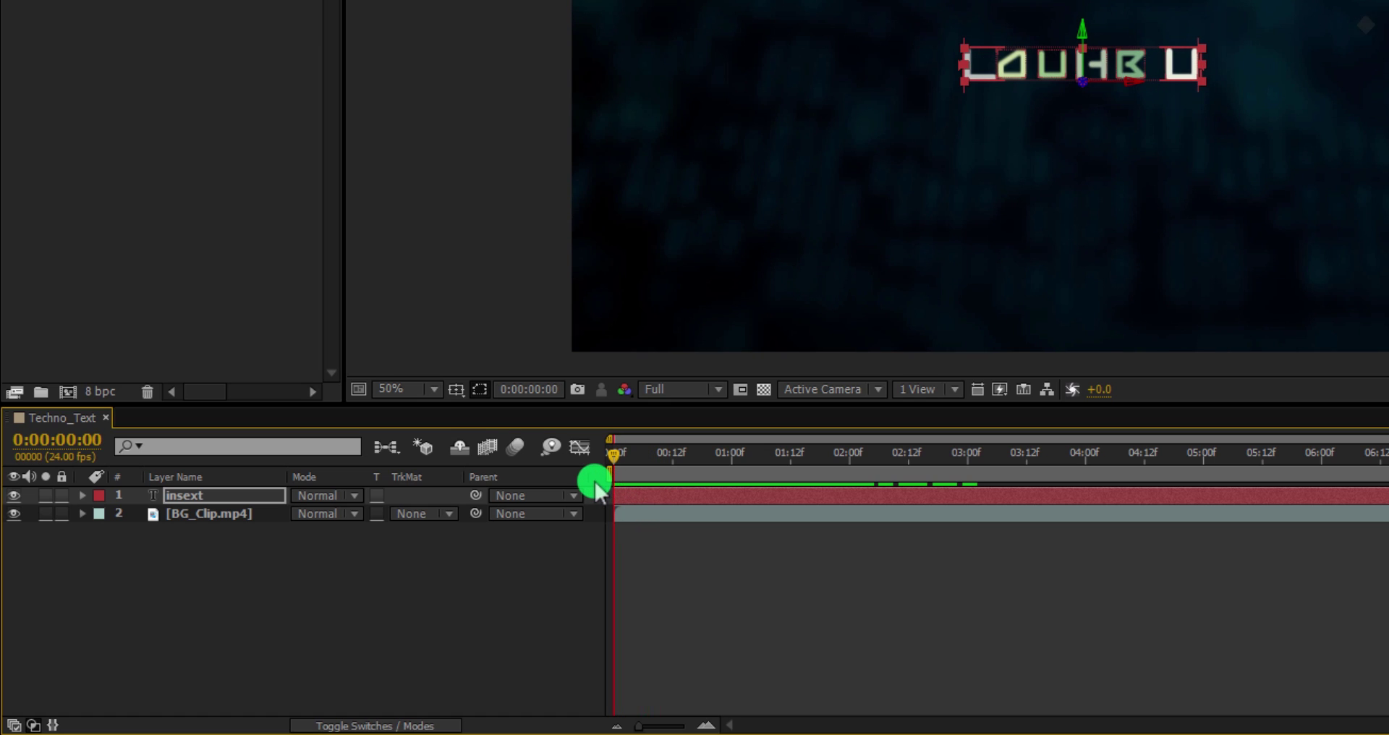
- Reveal the text layer's keyframes and move the three end keyframes to about 6 seconds
{"action": "key", "text": "u"}
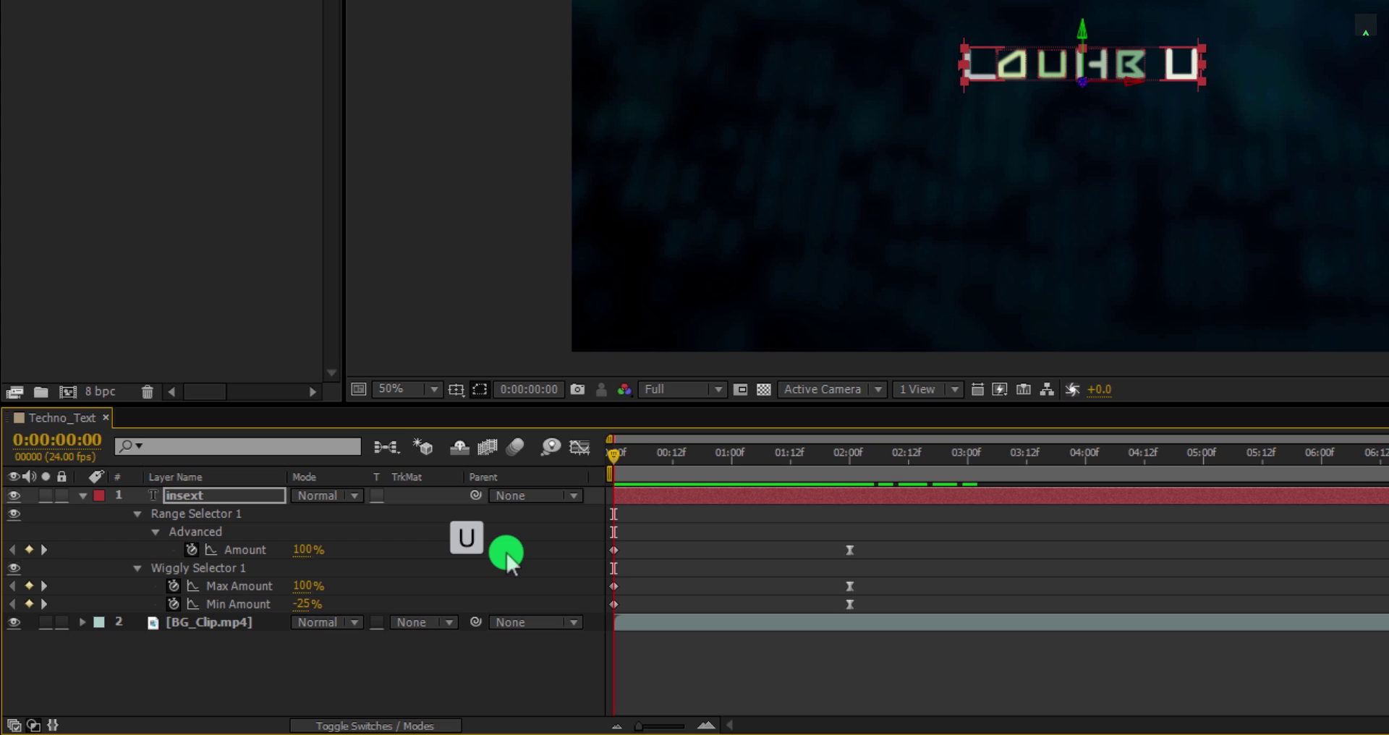
{"action": "left_click_drag", "start_coordinate": [866, 535], "coordinate": [858, 606]}
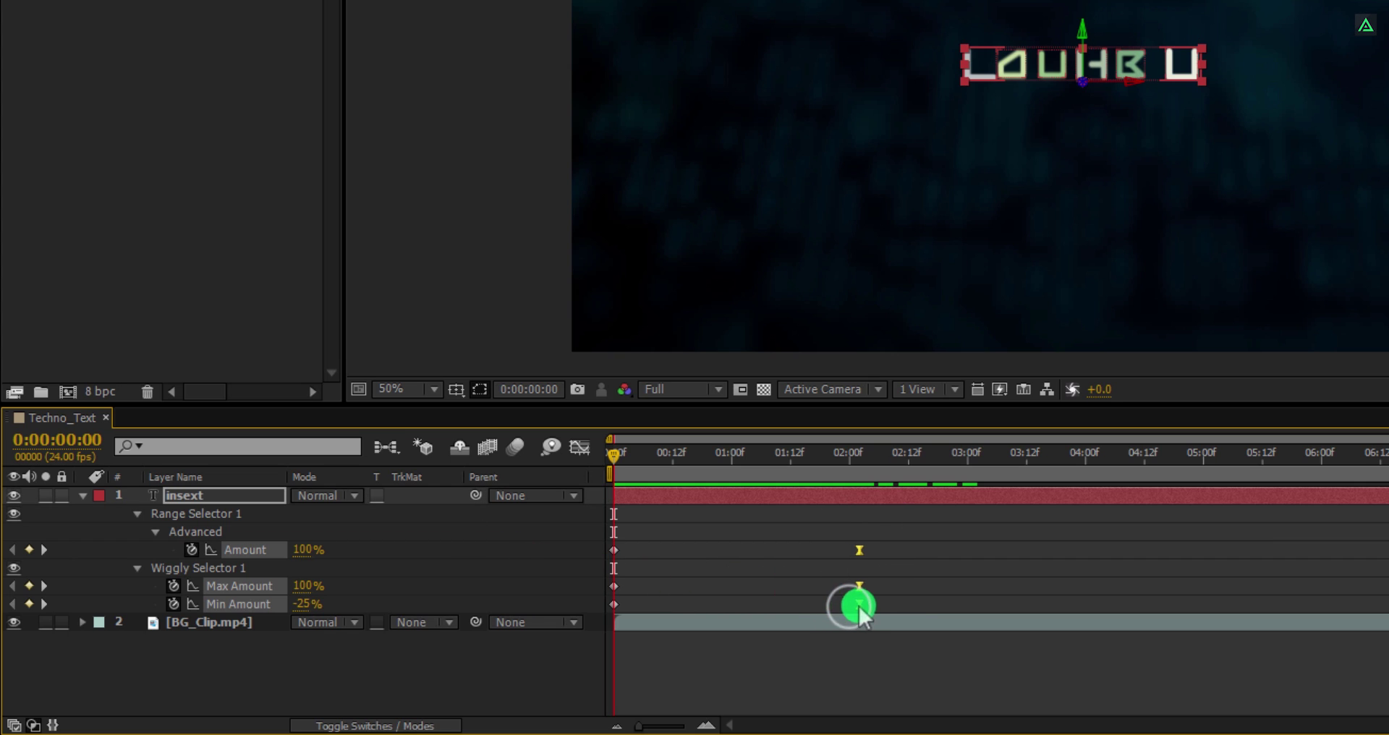
{"action": "left_click_drag", "start_coordinate": [1267, 595], "coordinate": [1323, 592]}
{"action": "left_click_drag", "start_coordinate": [1317, 456], "coordinate": [584, 495]}
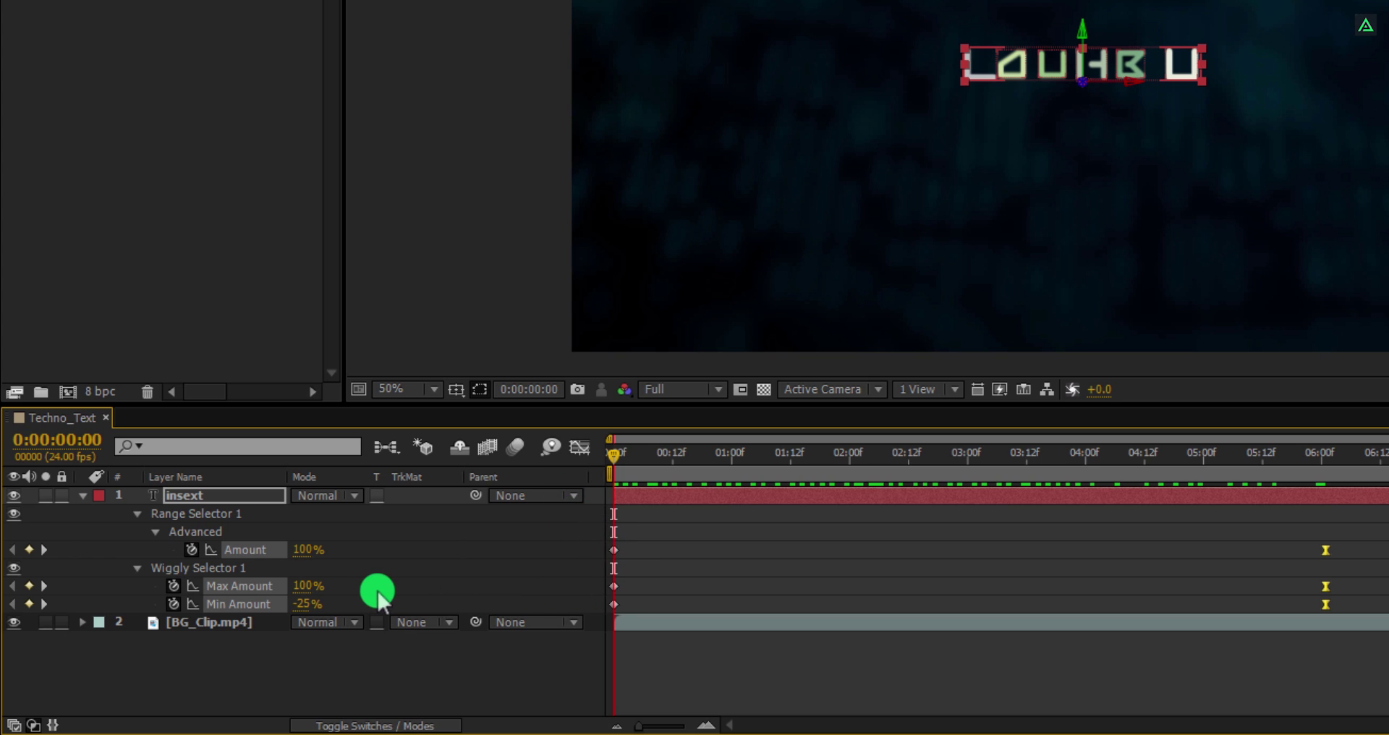
- At the first frame, set the Range Selector Amount to -100% and the Wiggly Selector Min Amount to 0%, then preview the timeline
{"action": "left_click", "coordinate": [340, 572]}
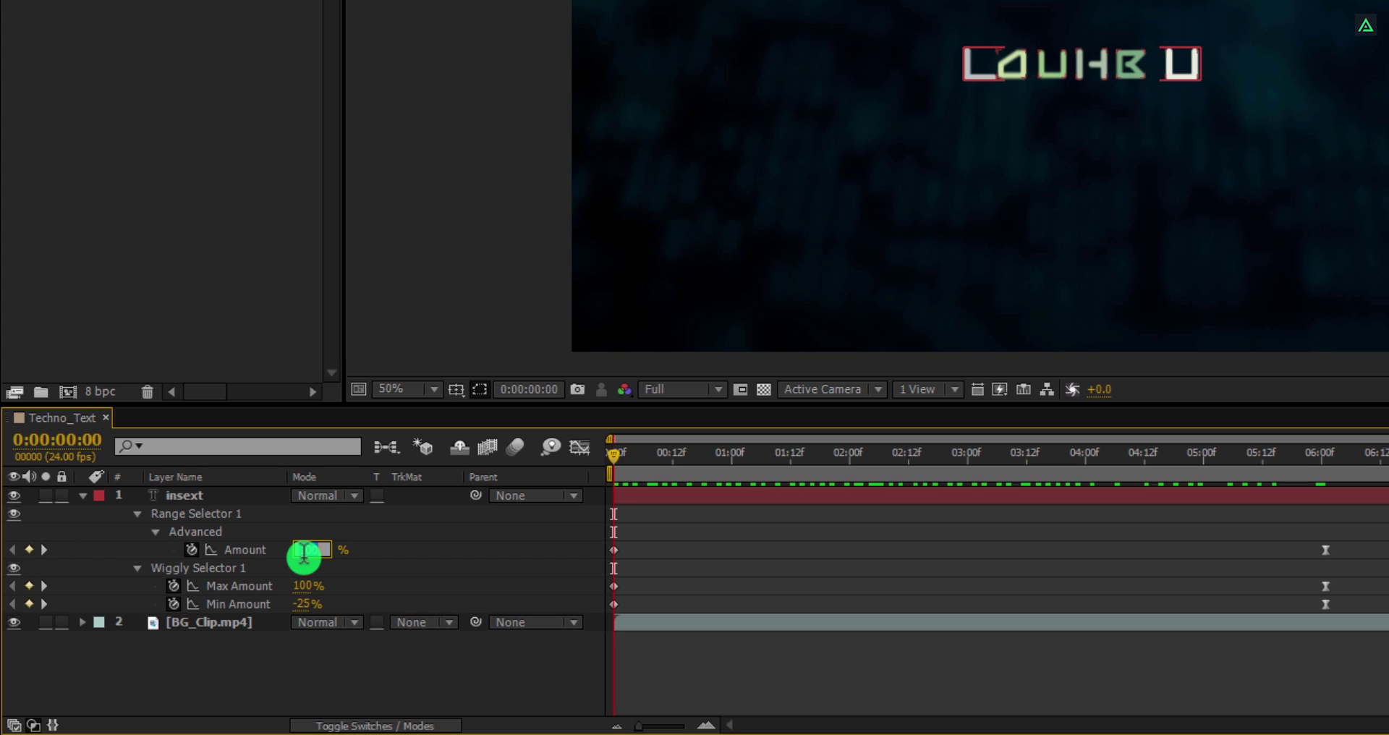
{"action": "left_click_drag", "start_coordinate": [304, 553], "coordinate": [379, 558]}
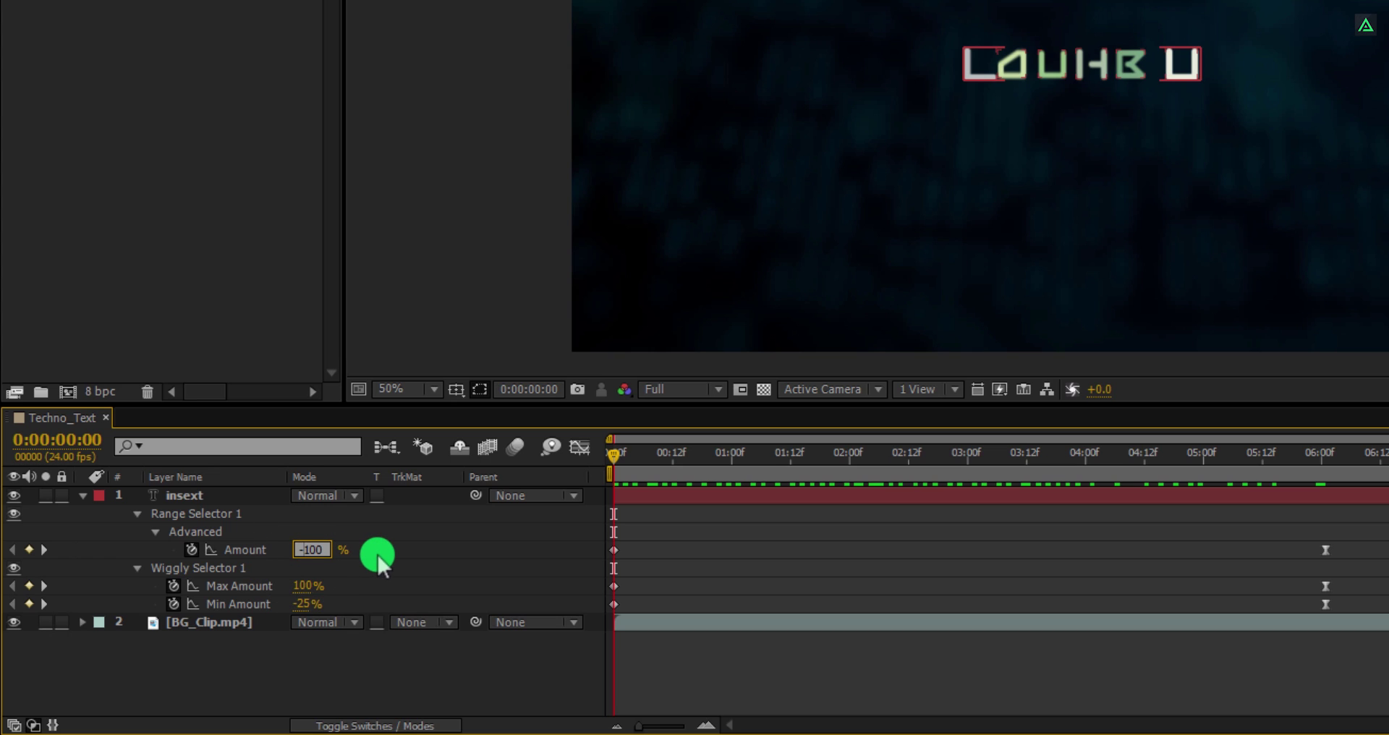
{"action": "left_click", "coordinate": [378, 557]}
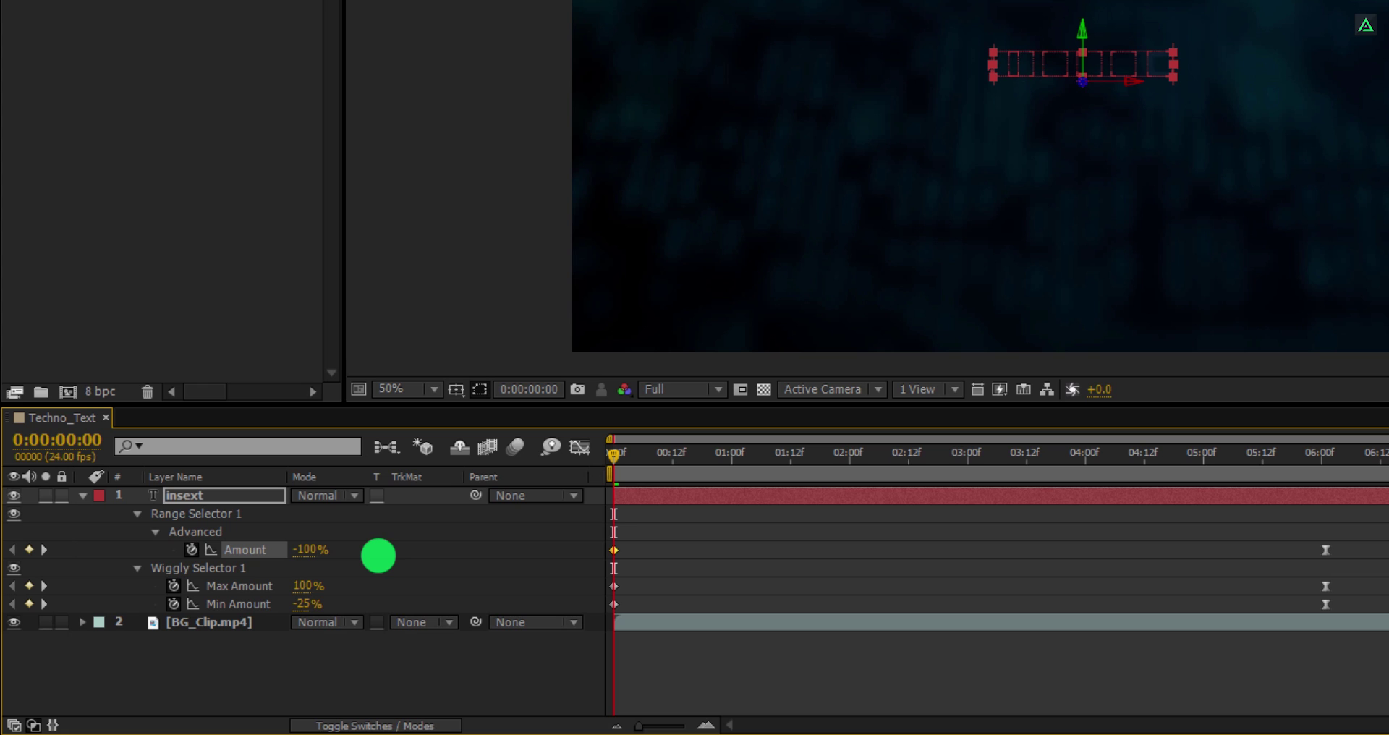
{"action": "left_click", "coordinate": [378, 558]}
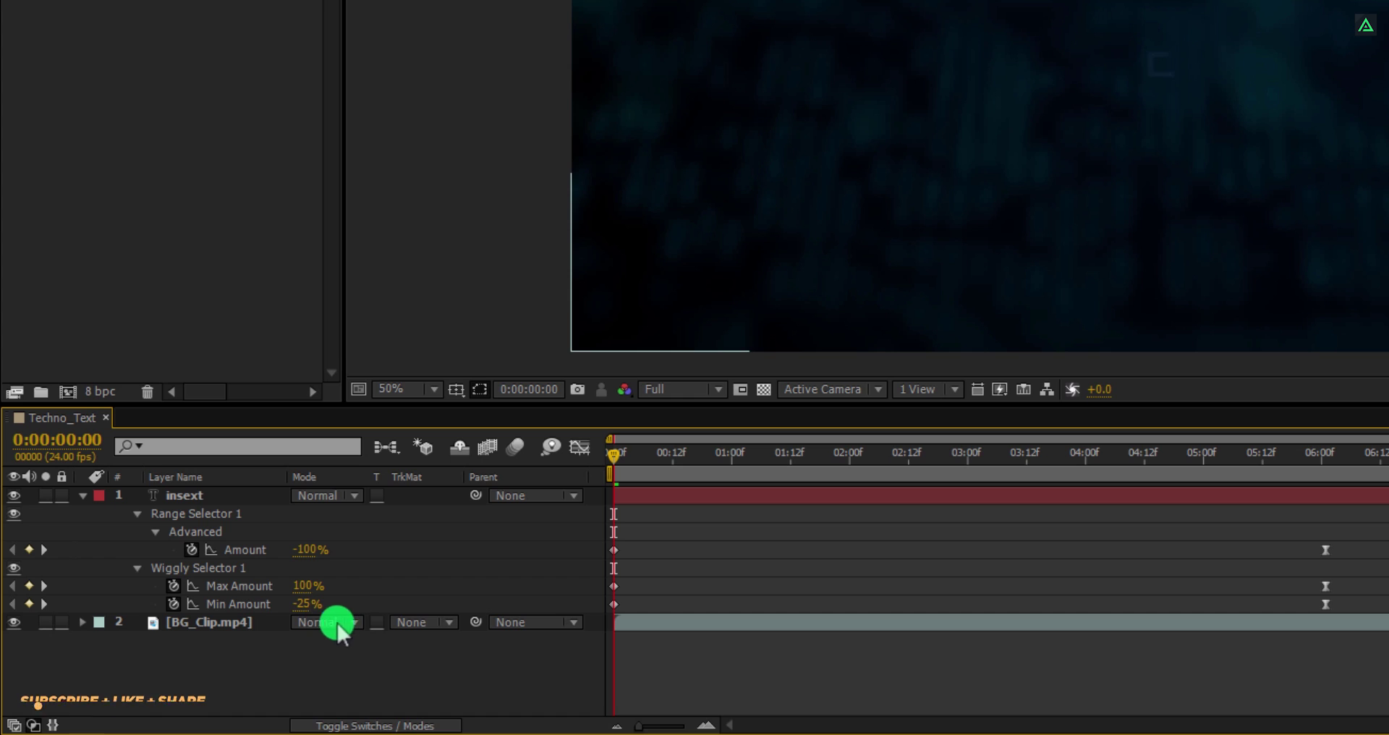
{"action": "left_click", "coordinate": [304, 607]}
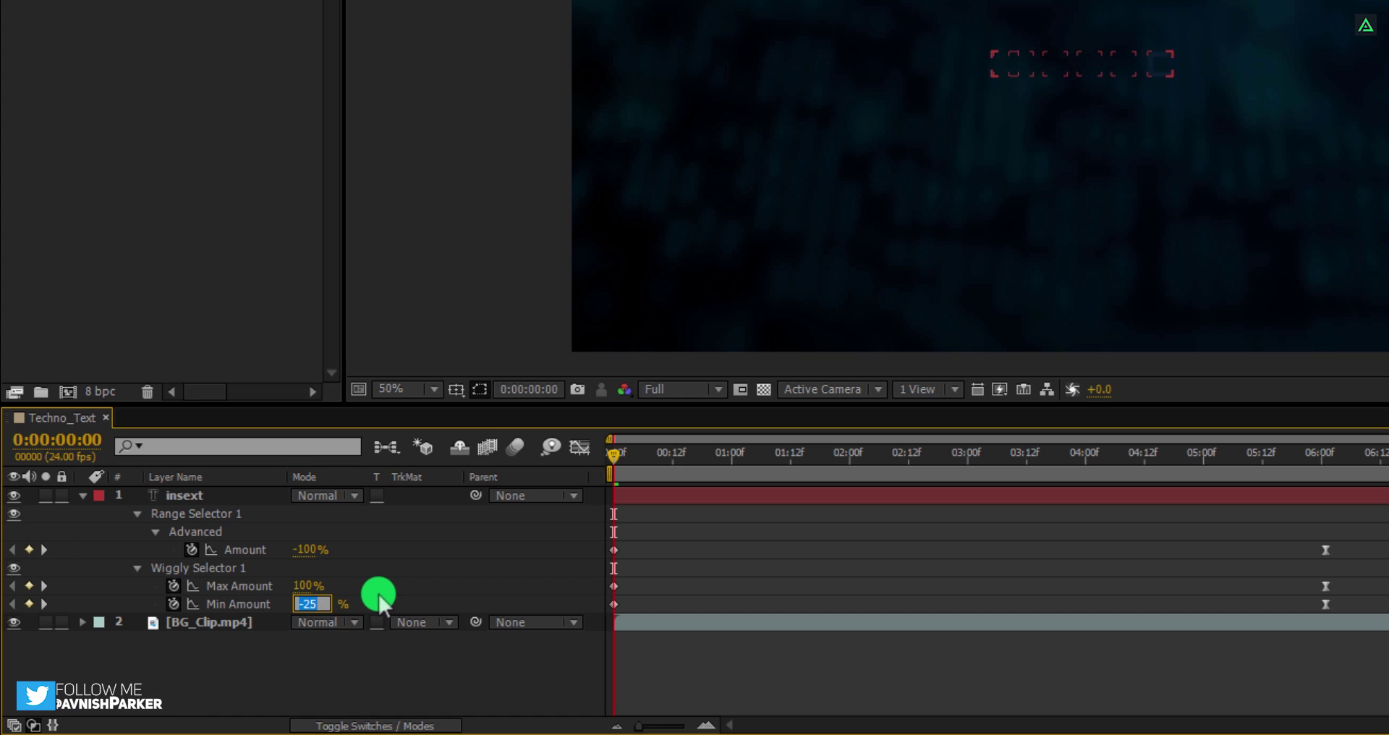
{"action": "type", "text": "0"}
{"action": "key", "text": "Return"}
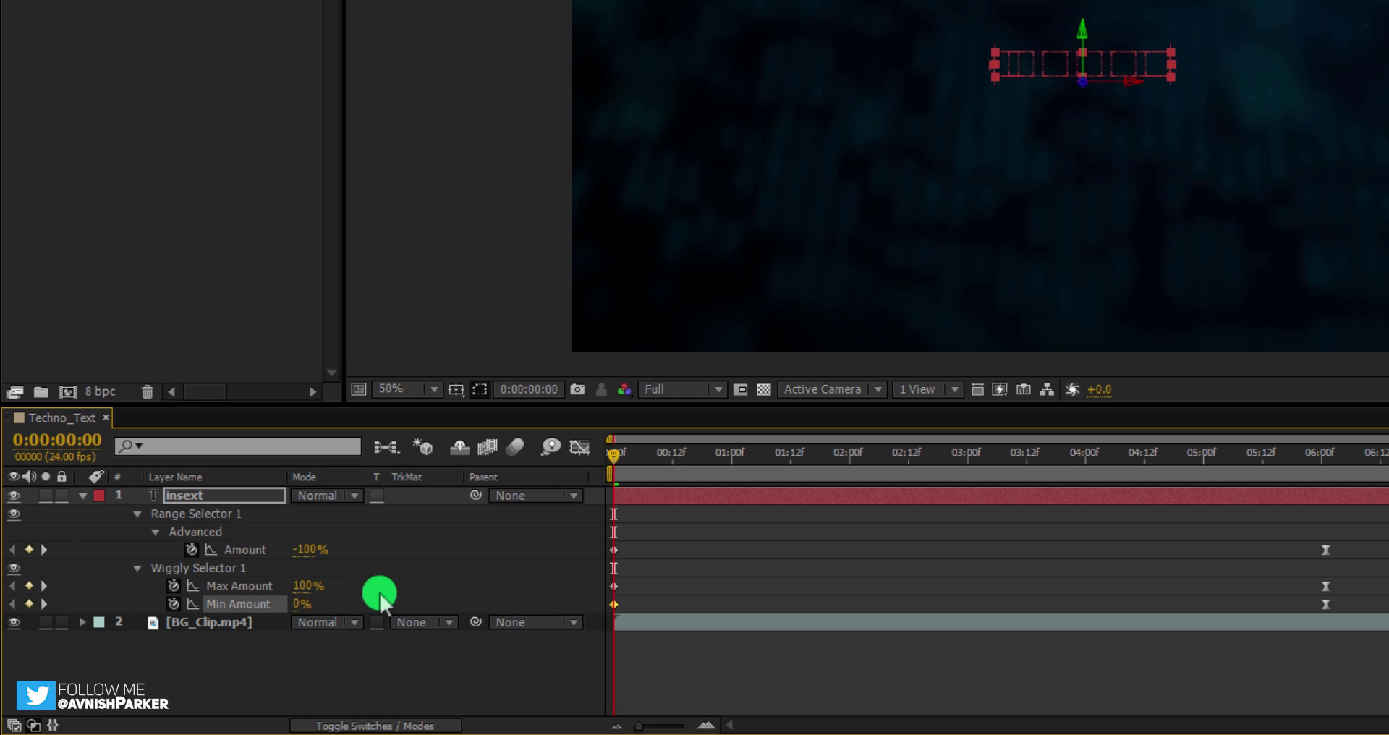
{"action": "left_click", "coordinate": [380, 599]}
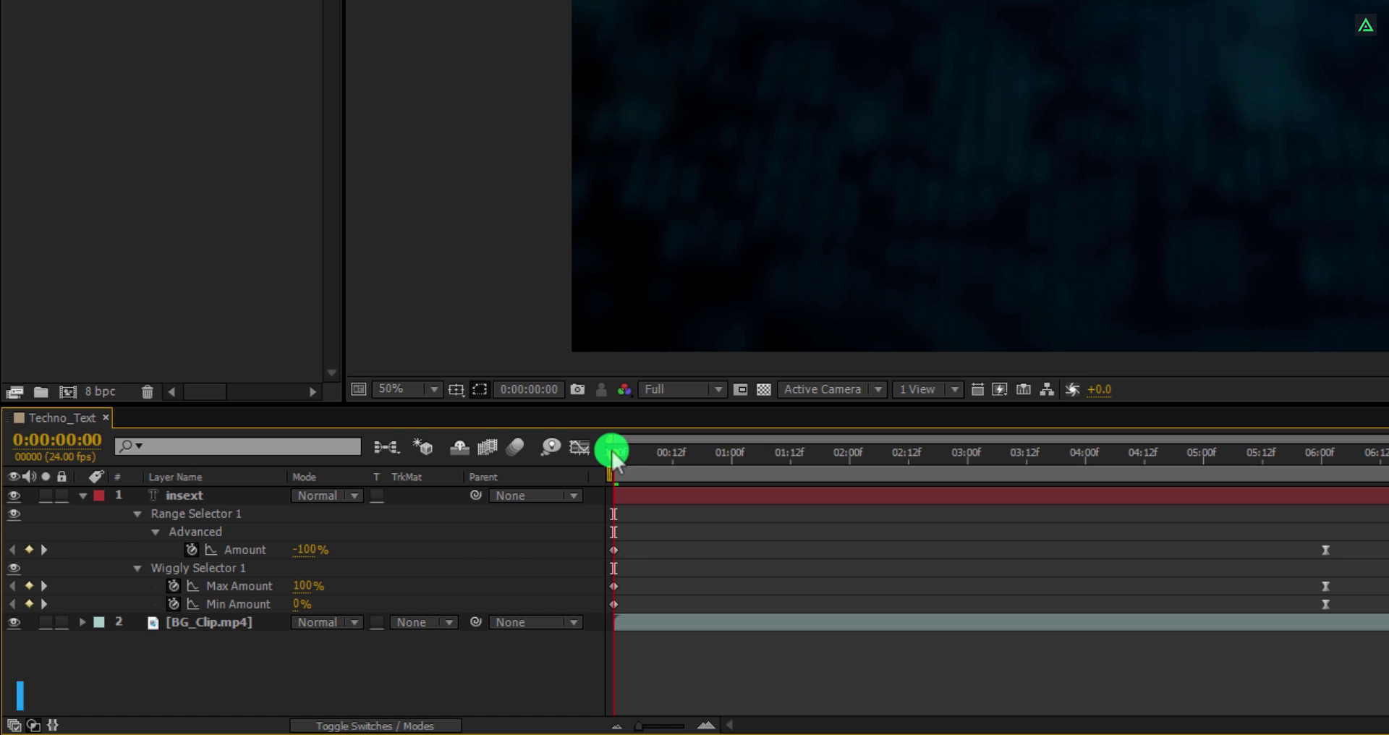
{"action": "left_click_drag", "start_coordinate": [612, 450], "coordinate": [1242, 554]}
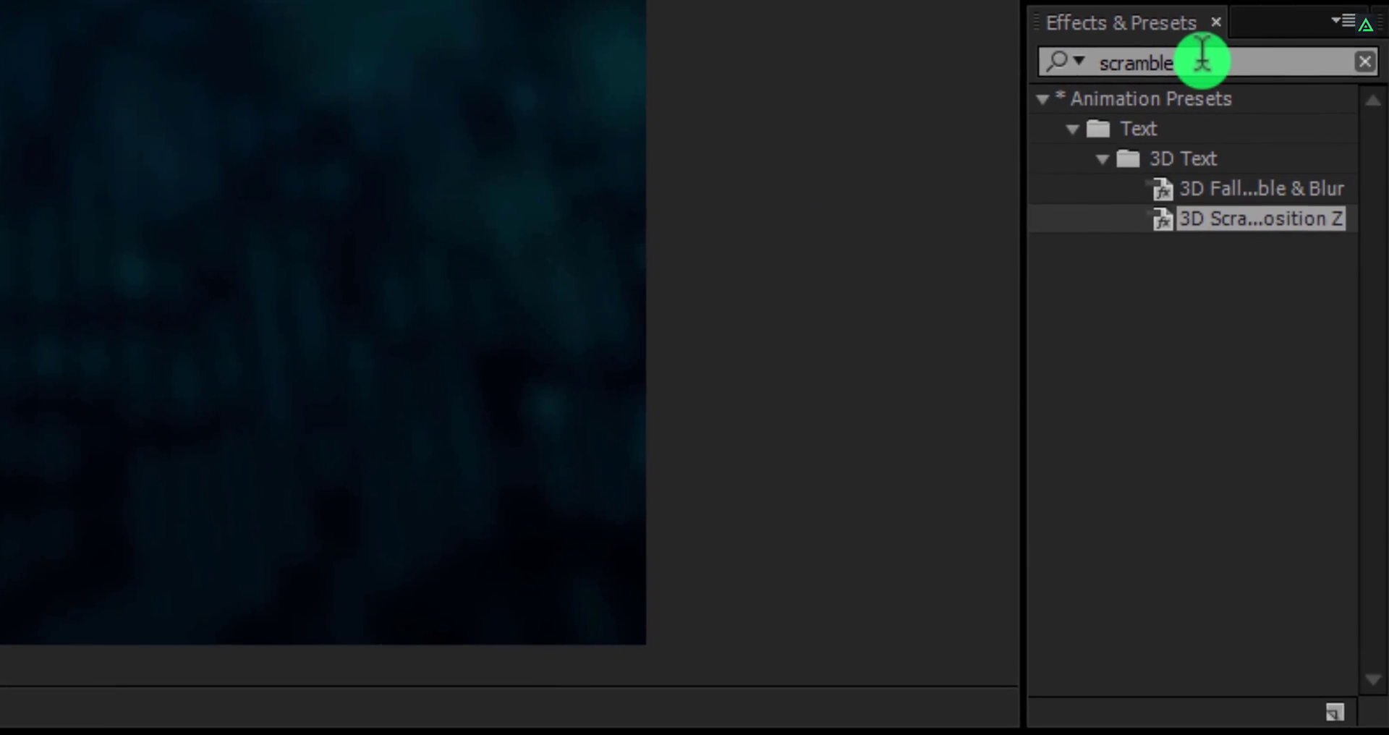
- Find the Fill effect and apply it to the INSEXT text layer
{"action": "left_click", "coordinate": [1199, 58]}
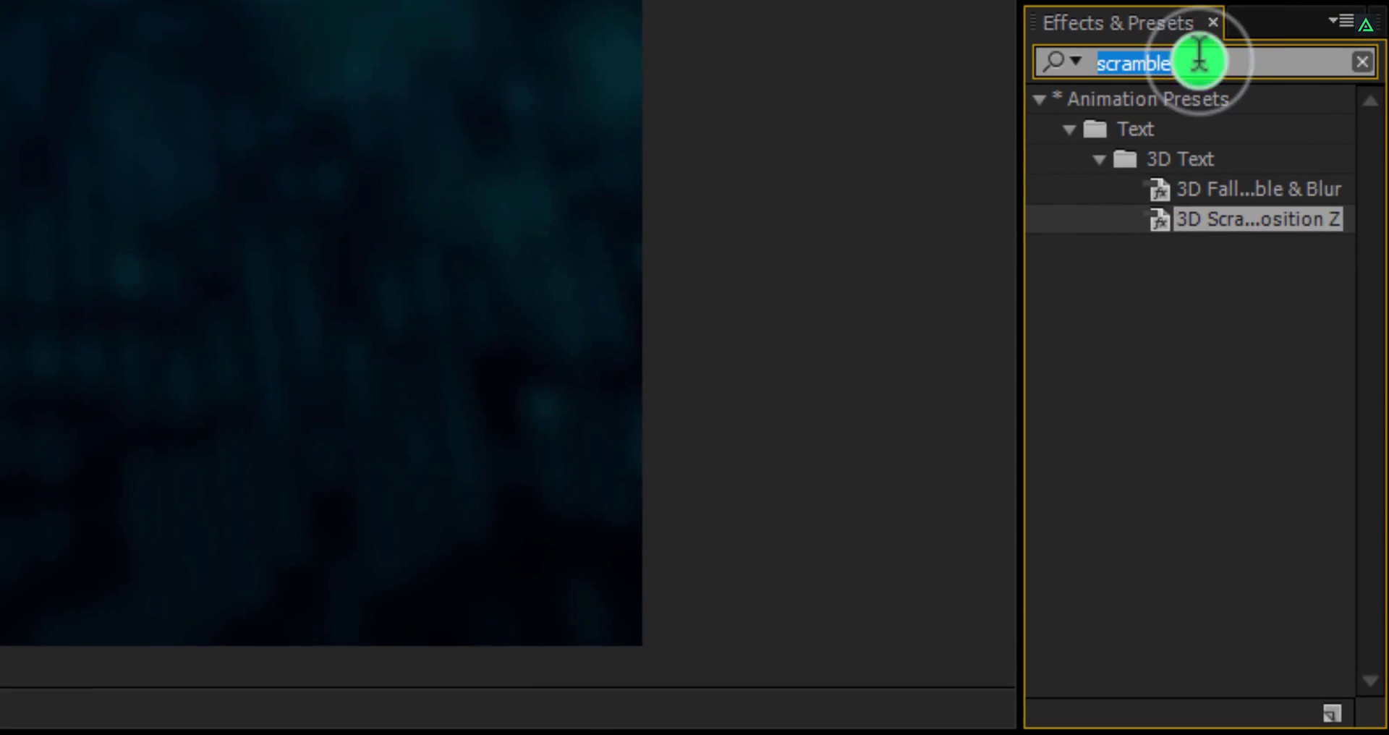
{"action": "type", "text": "fill"}
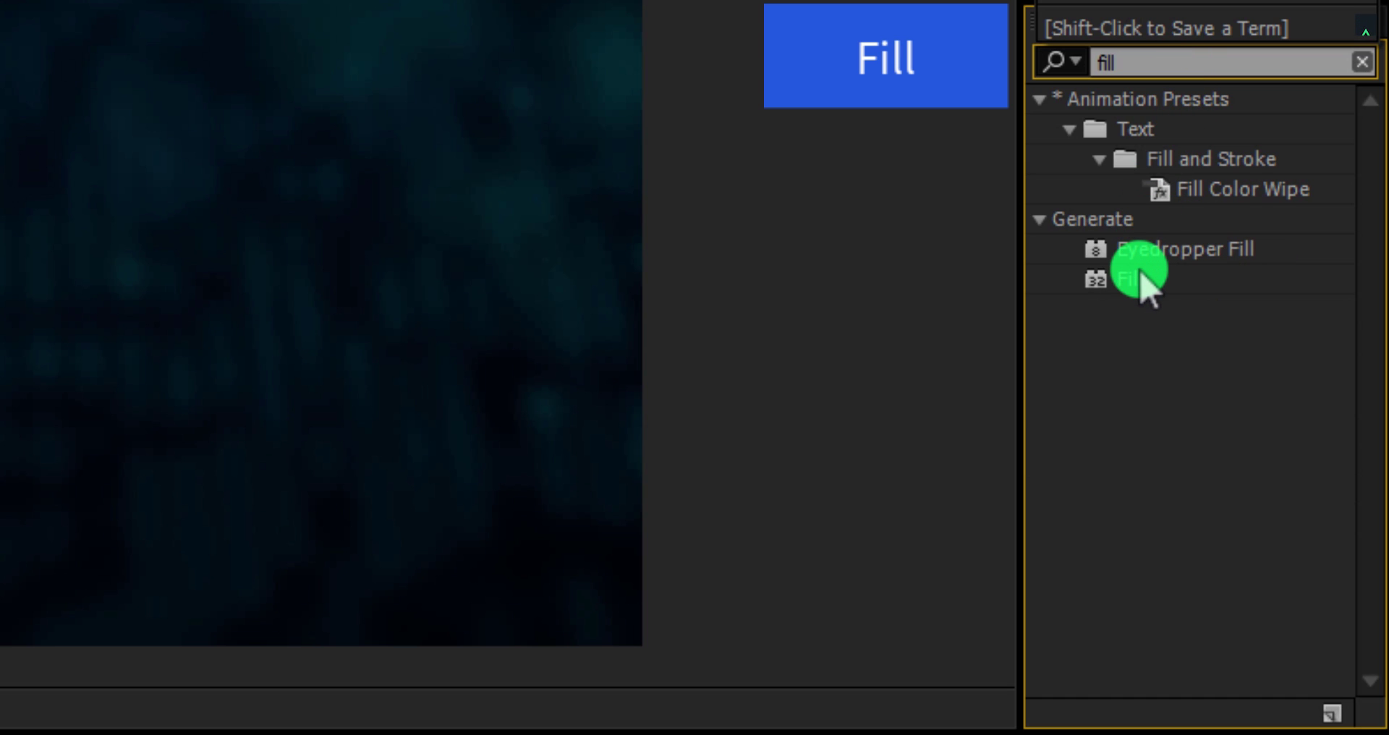
{"action": "left_click_drag", "start_coordinate": [1141, 279], "coordinate": [2, 235]}
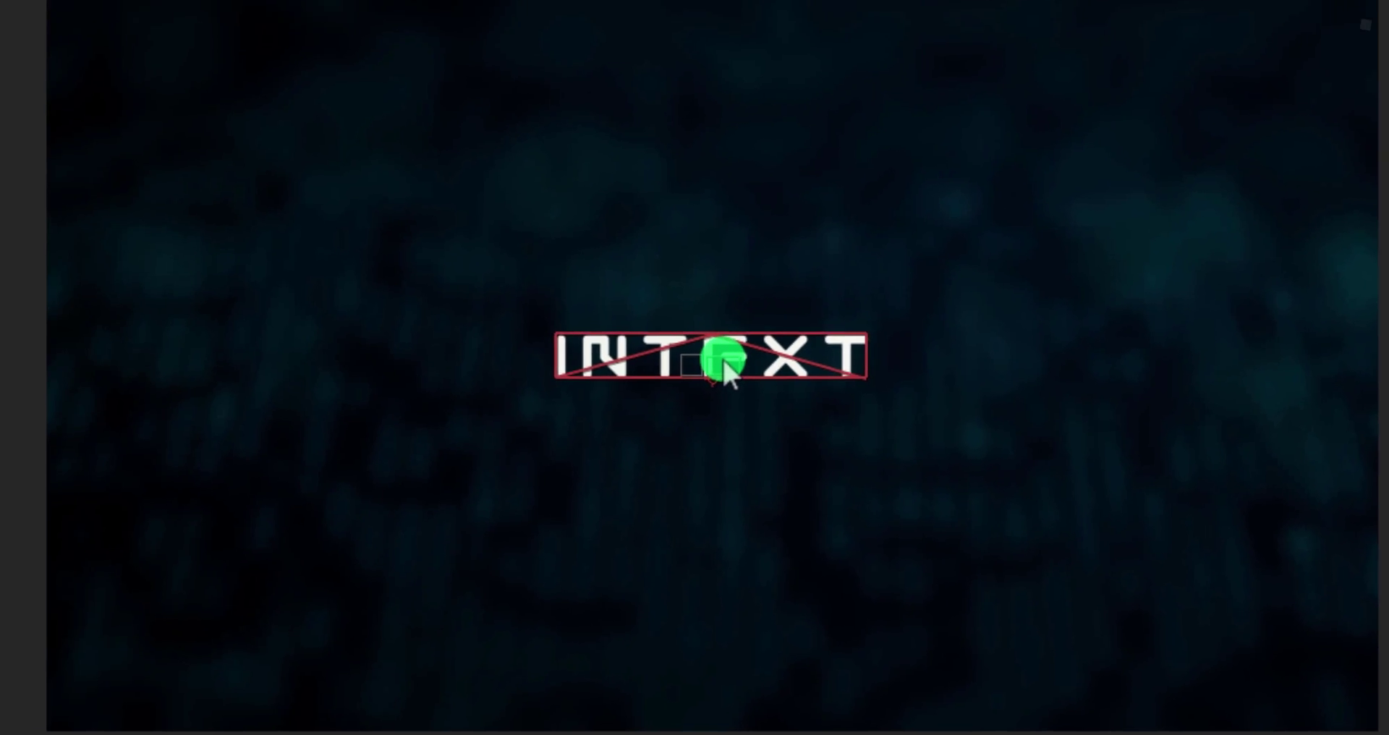
{"action": "left_click_drag", "start_coordinate": [721, 357], "coordinate": [722, 358]}
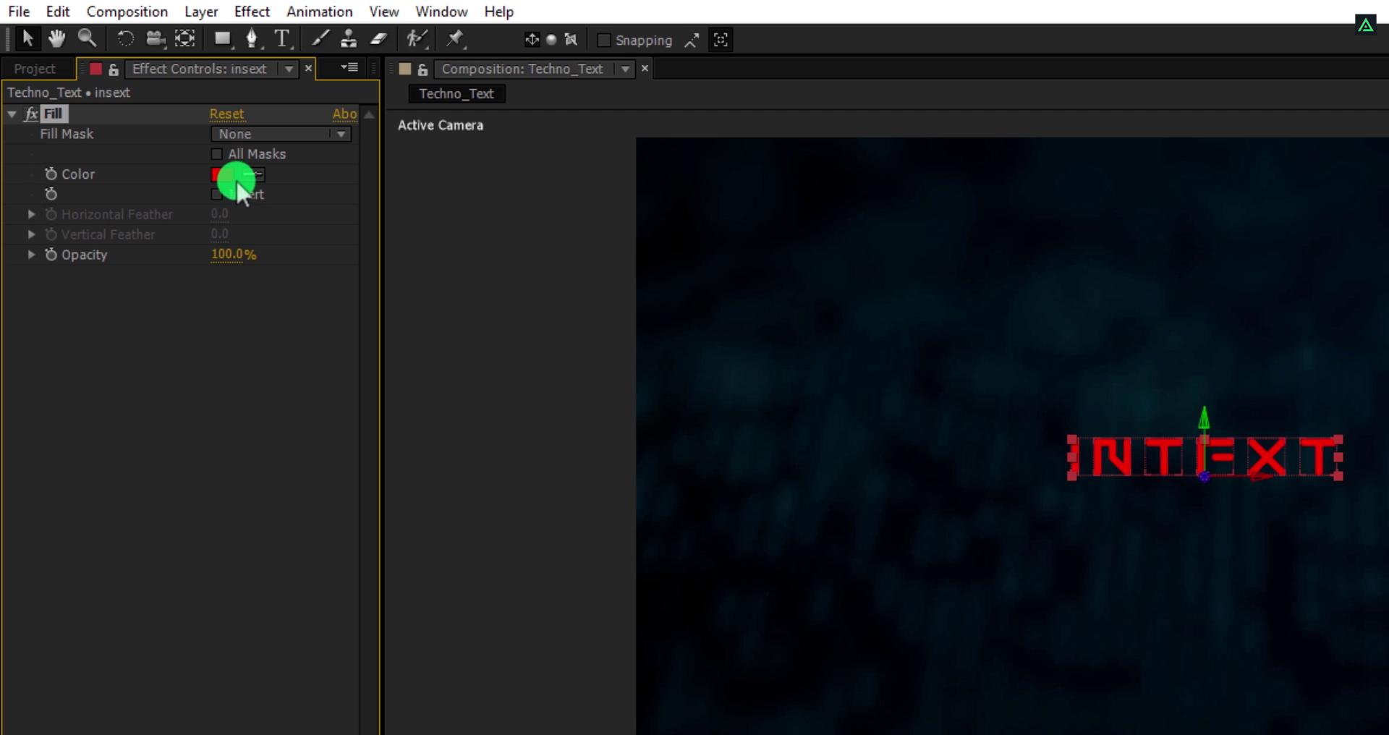
- Change the Fill effect's color to a muted light cyan
{"action": "left_click", "coordinate": [224, 175]}
{"action": "left_click", "coordinate": [527, 376]}
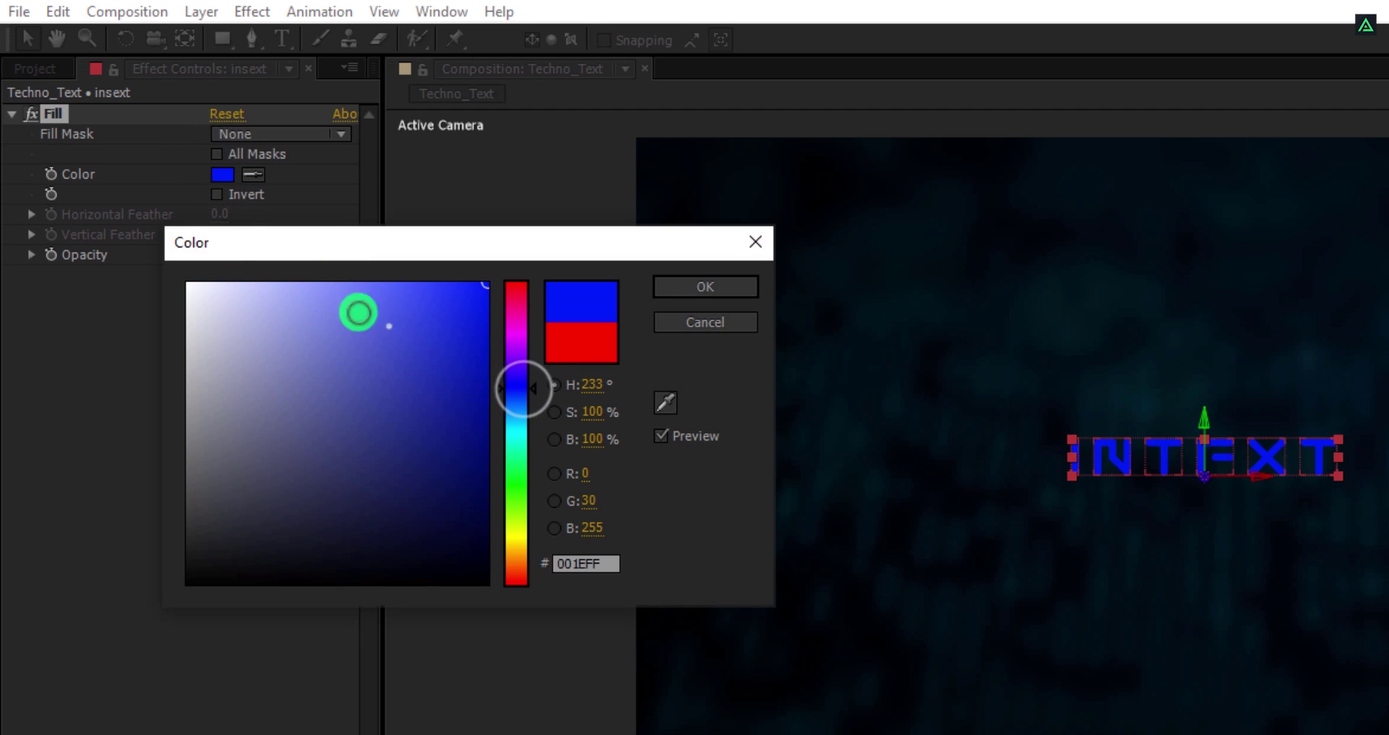
{"action": "left_click_drag", "start_coordinate": [357, 310], "coordinate": [262, 283]}
{"action": "left_click", "coordinate": [516, 375]}
{"action": "left_click_drag", "start_coordinate": [517, 376], "coordinate": [518, 437]}
{"action": "left_click_drag", "start_coordinate": [325, 297], "coordinate": [319, 267]}
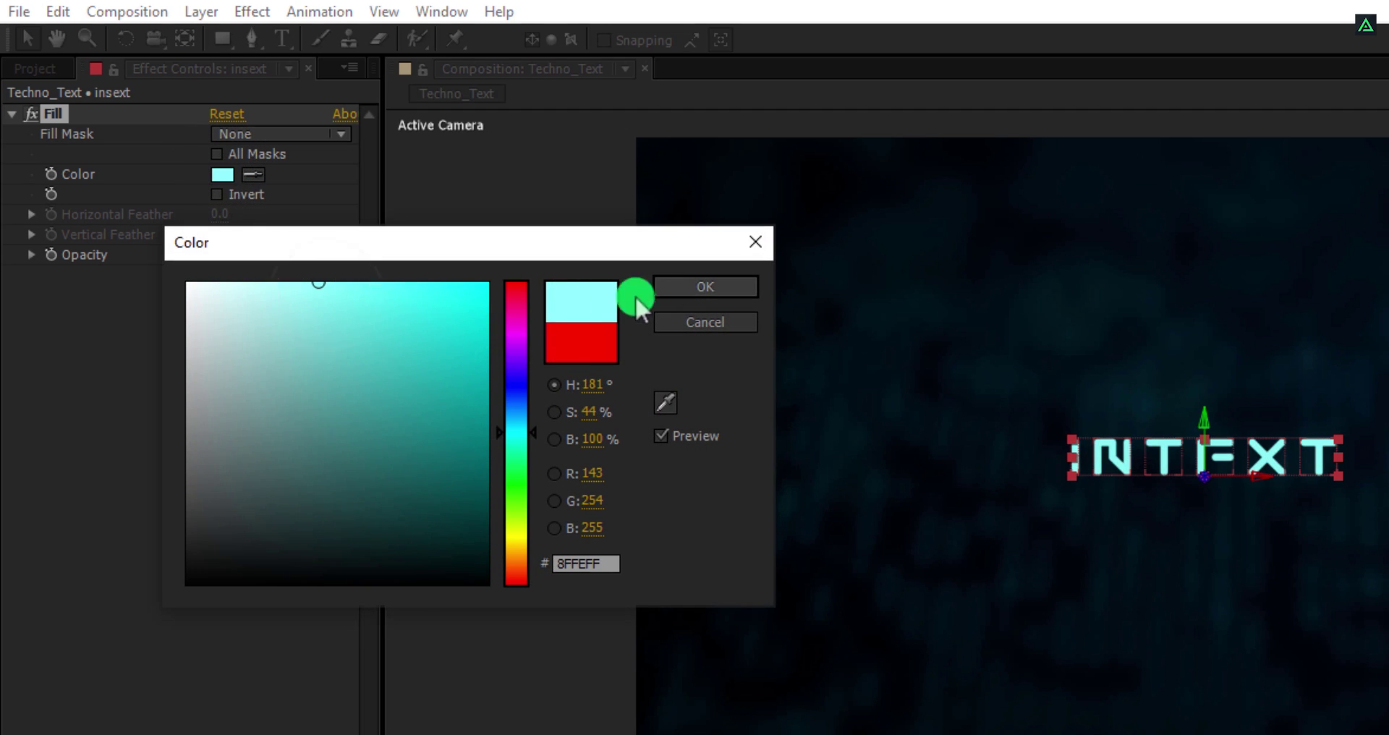
{"action": "left_click", "coordinate": [327, 325]}
{"action": "left_click", "coordinate": [673, 287]}
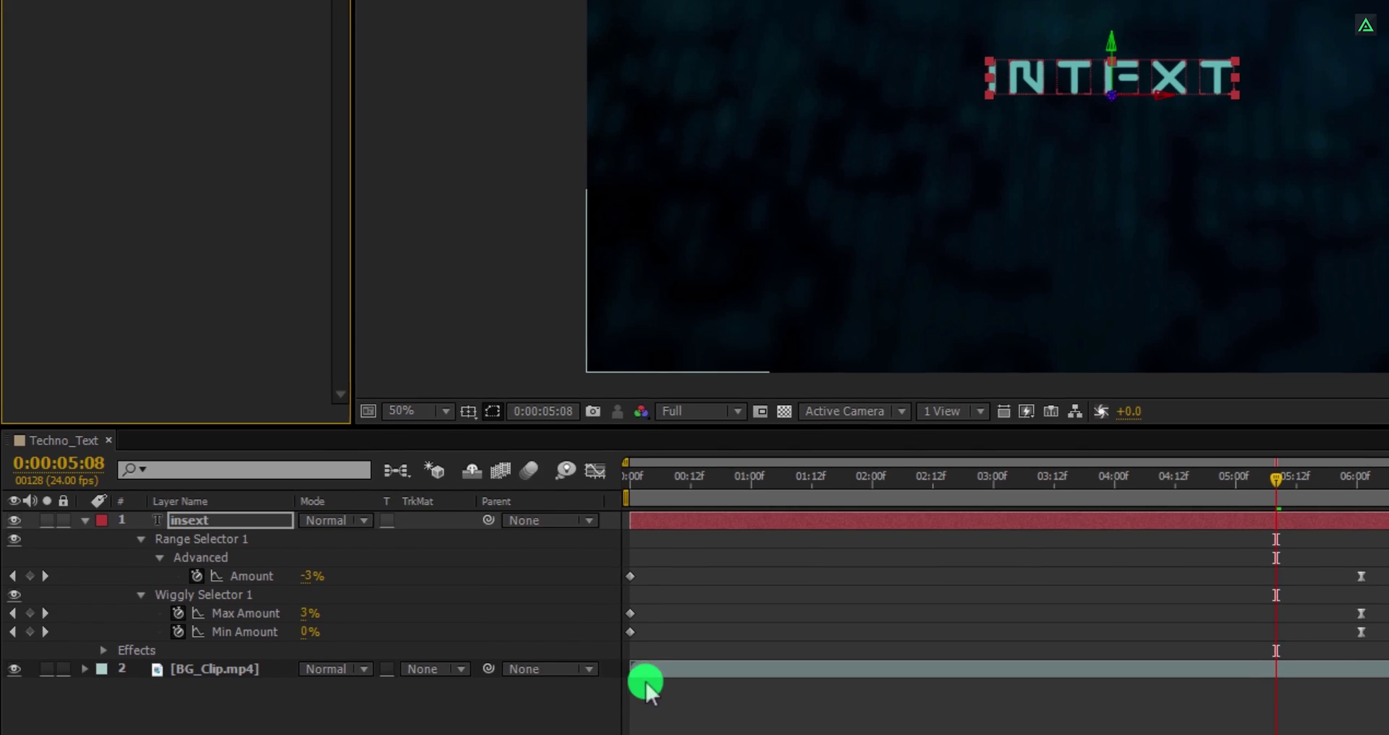
- Deselect the text layer and scrub the timeline to 0:00:05:21 to preview the coloured text animation
{"action": "left_click", "coordinate": [645, 690]}
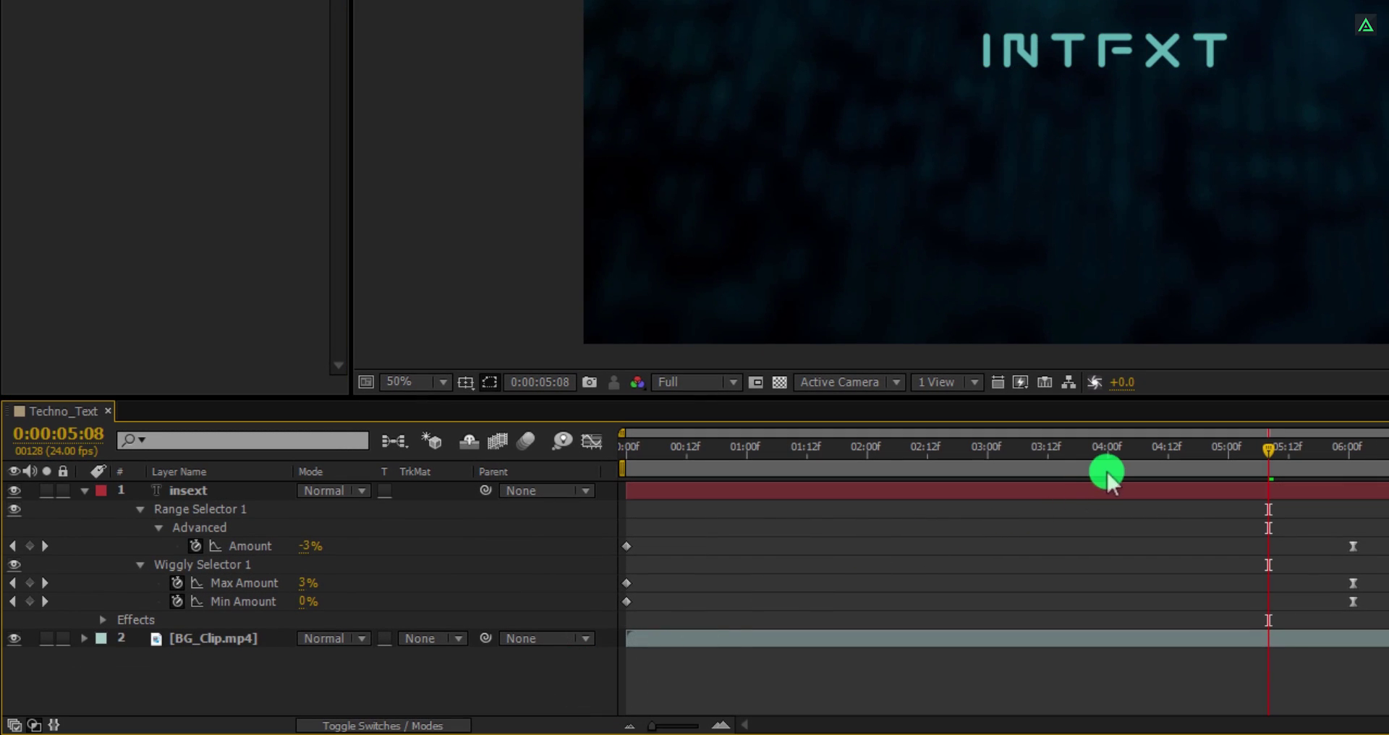
{"action": "left_click_drag", "start_coordinate": [1106, 474], "coordinate": [1336, 496]}
{"action": "left_click", "coordinate": [713, 501]}
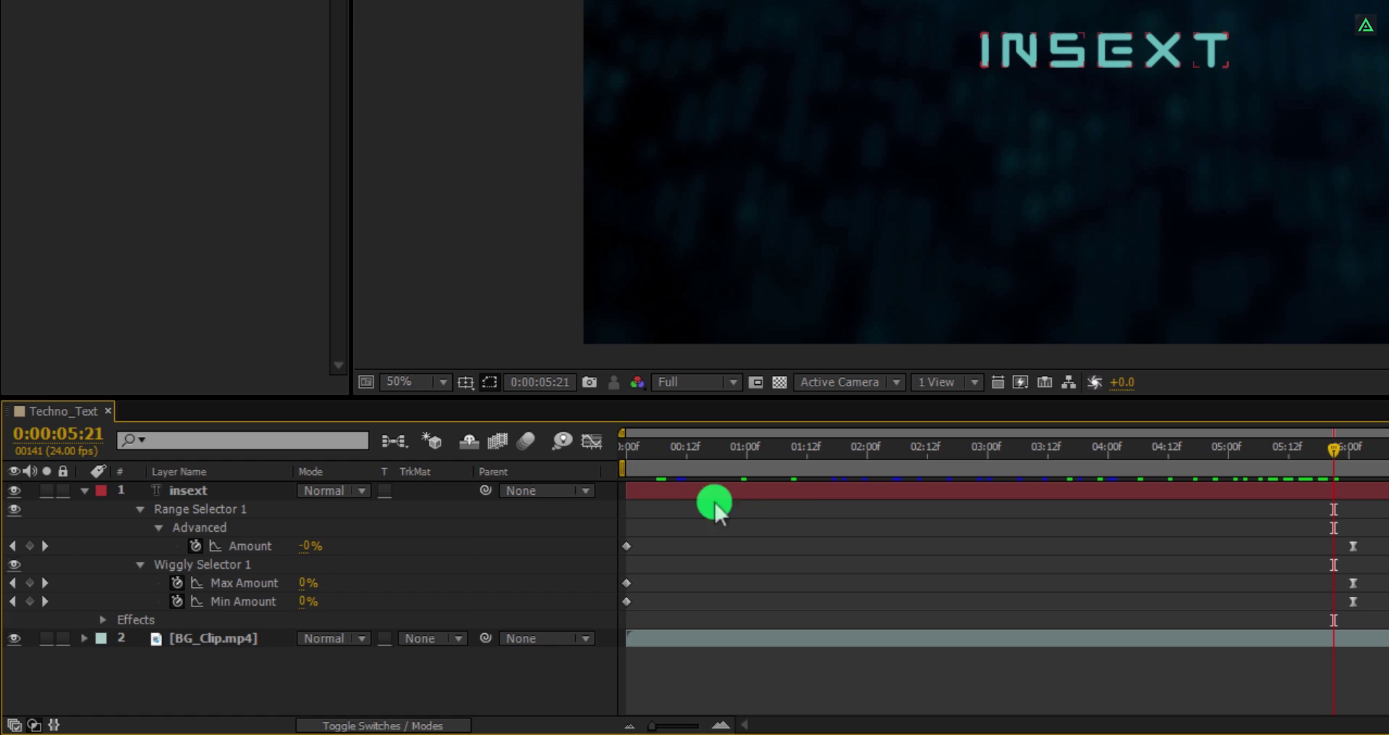
- Pre-compose the insext text layer as Text_Comp, moving all attributes into the new composition
{"action": "left_click", "coordinate": [209, 498]}
{"action": "key", "text": "Return"}
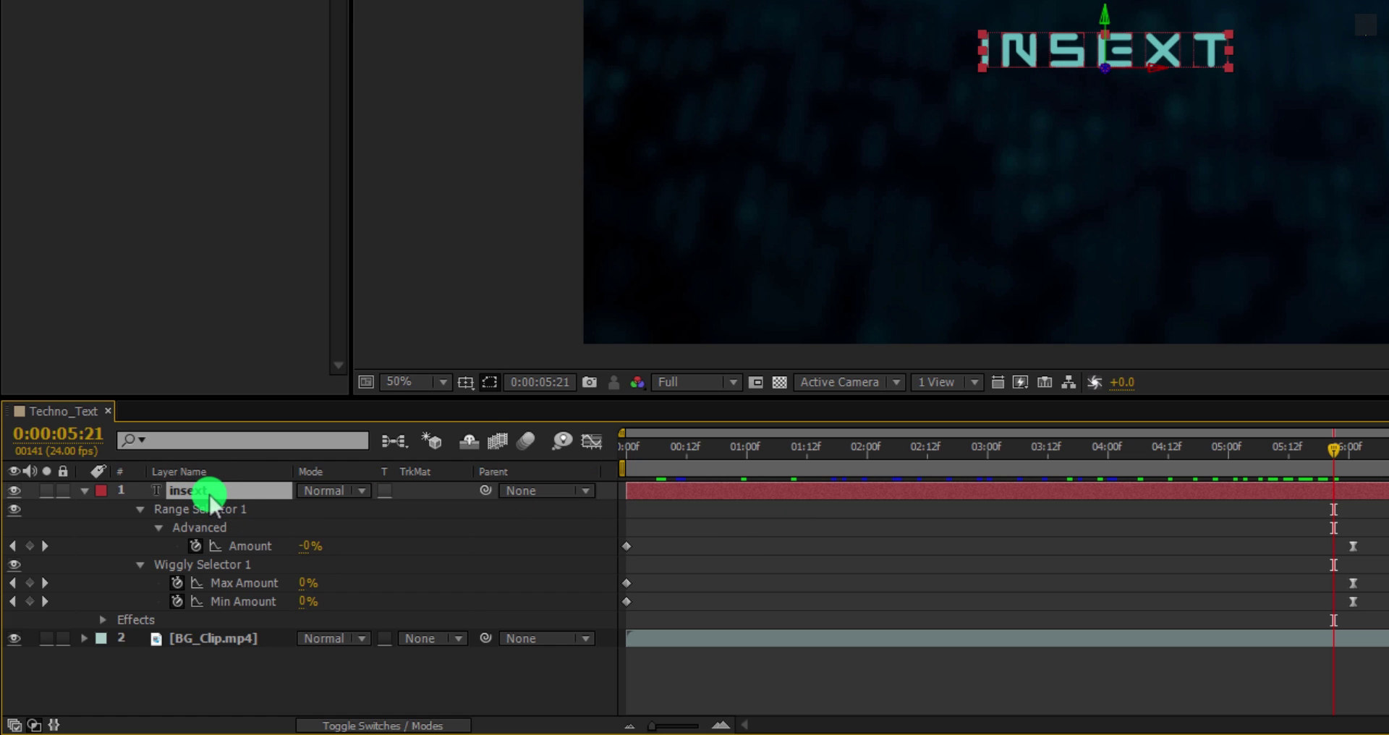
{"action": "right_click", "coordinate": [210, 499]}
{"action": "left_click", "coordinate": [329, 301]}
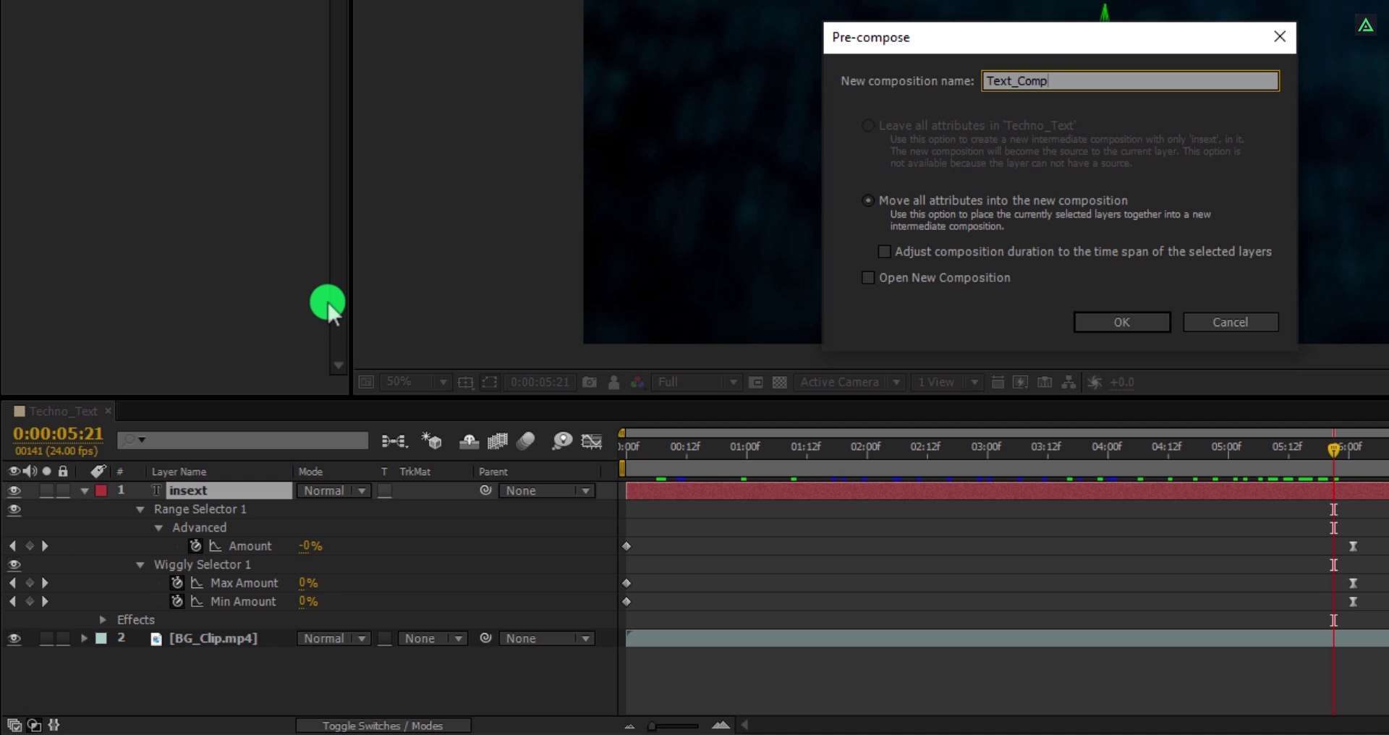
{"action": "left_click", "coordinate": [1105, 323]}
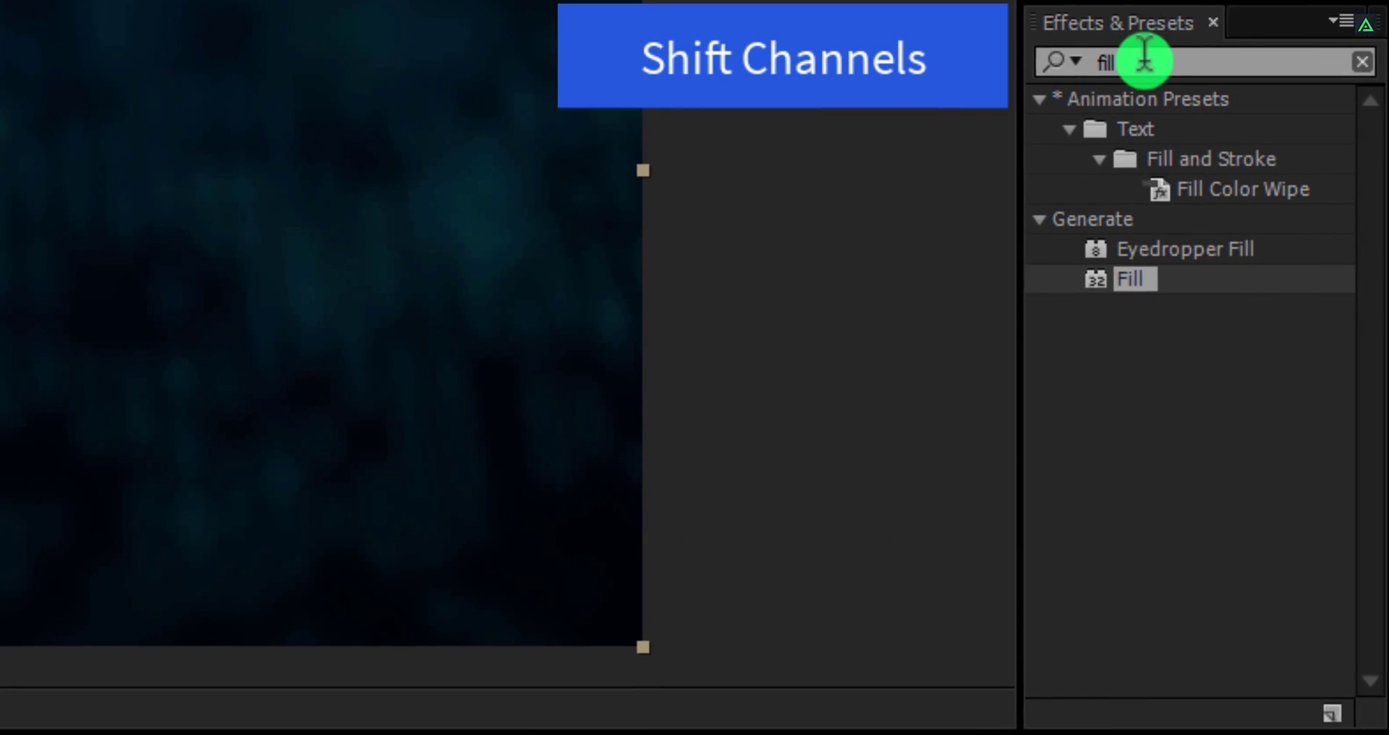
- Search the effects for "channel" and apply Shift Channels to the Text_Comp layer
{"action": "left_click", "coordinate": [1143, 59]}
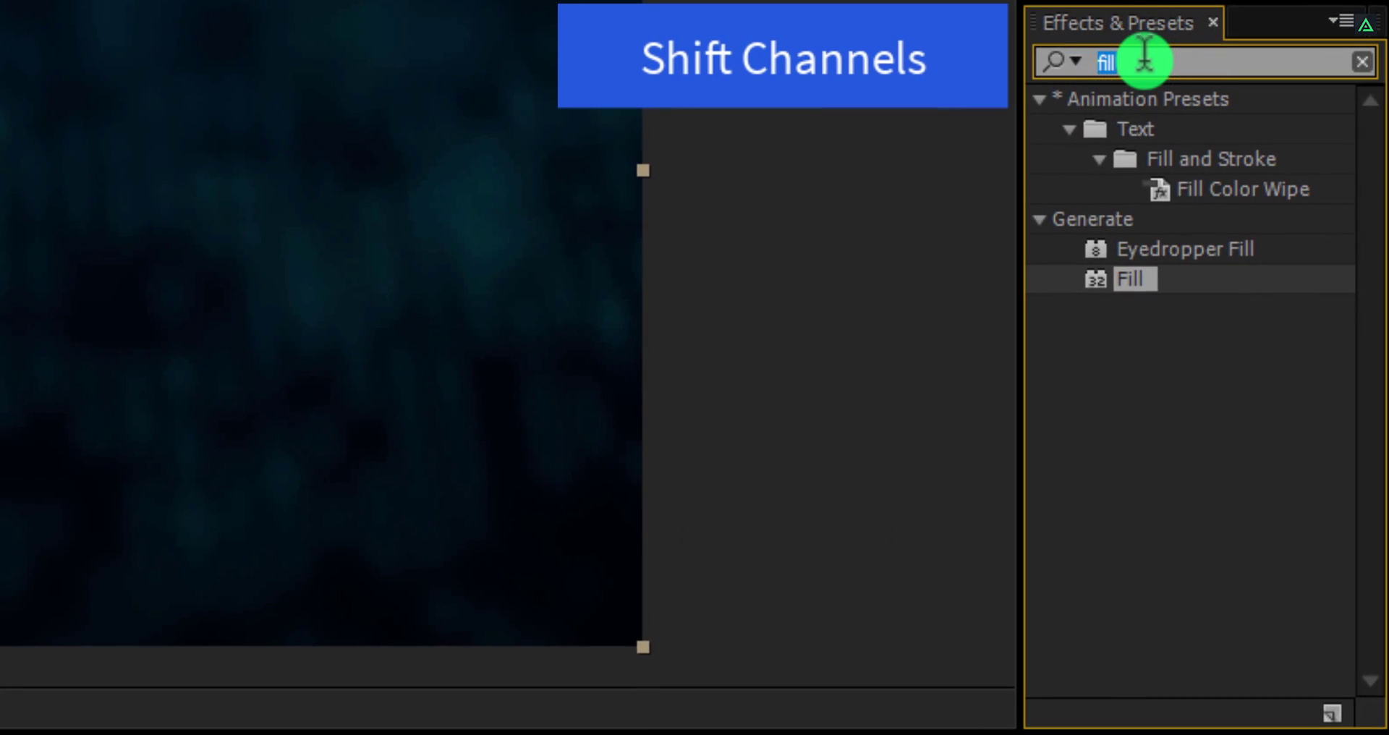
{"action": "type", "text": "chan"}
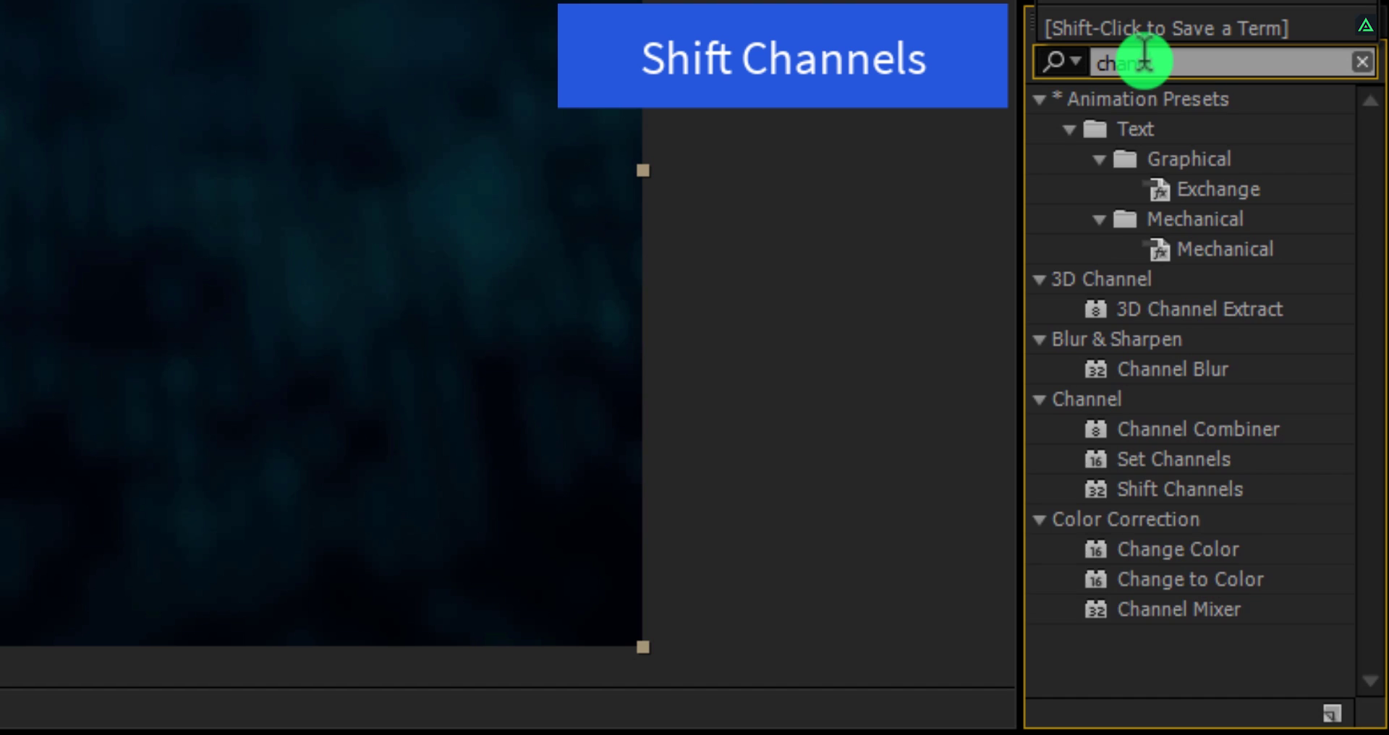
{"action": "type", "text": "nel"}
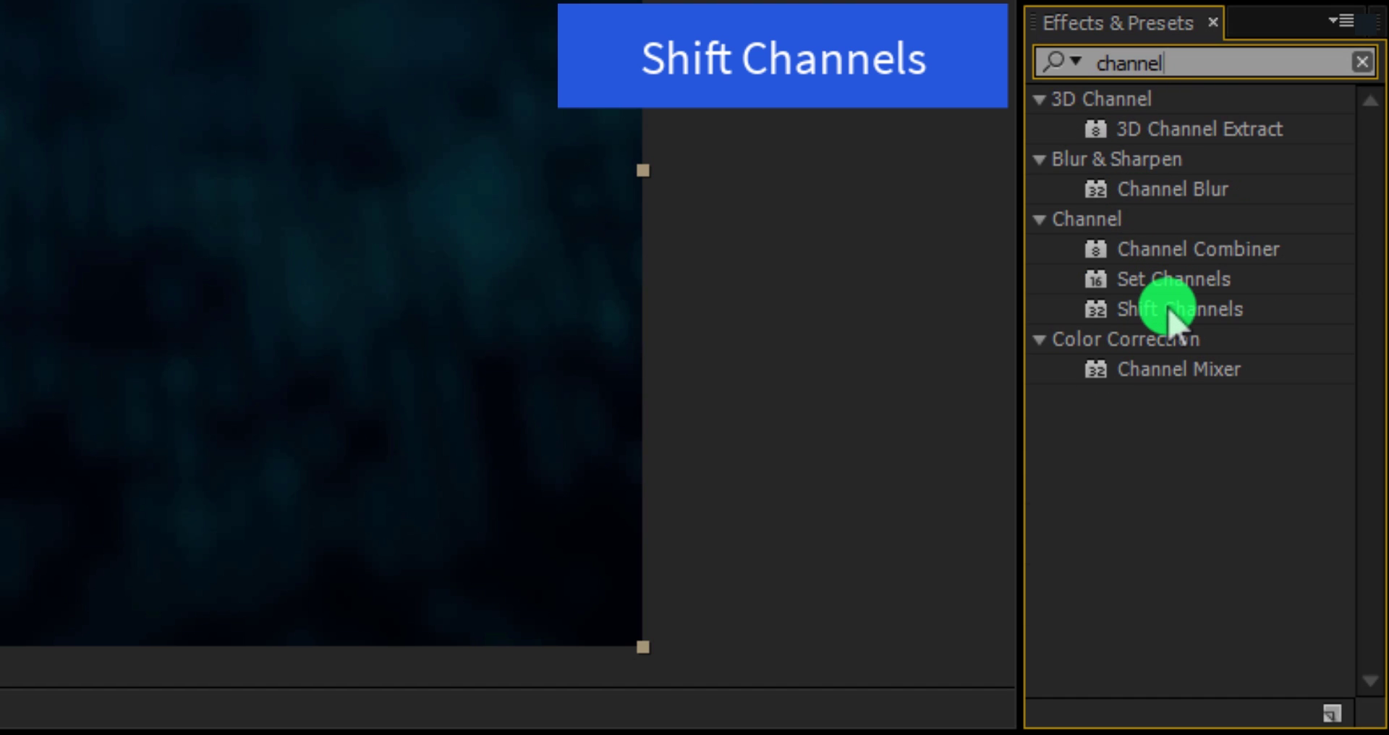
{"action": "left_click_drag", "start_coordinate": [1166, 318], "coordinate": [267, 429]}
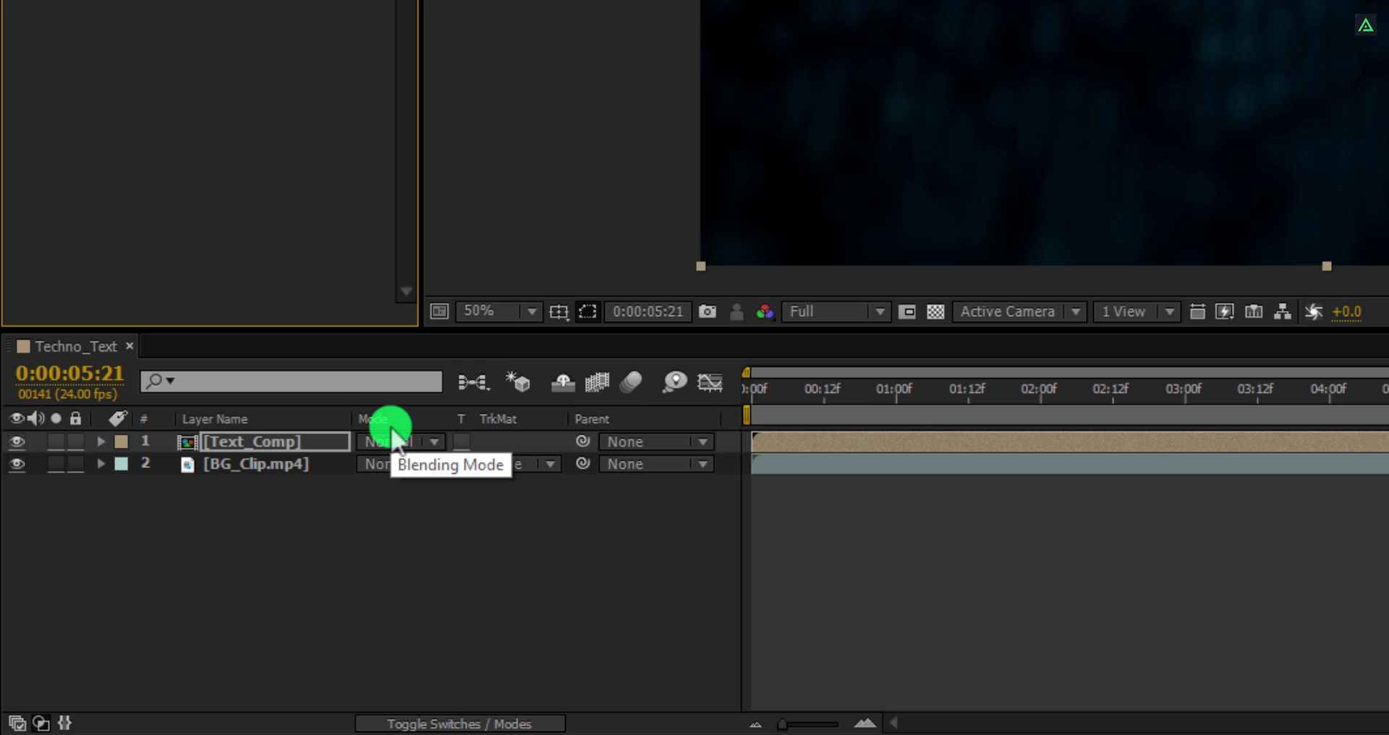
- Rename the Text_Comp layer as Text_Comp_Red
{"action": "left_click_drag", "start_coordinate": [324, 440], "coordinate": [324, 440]}
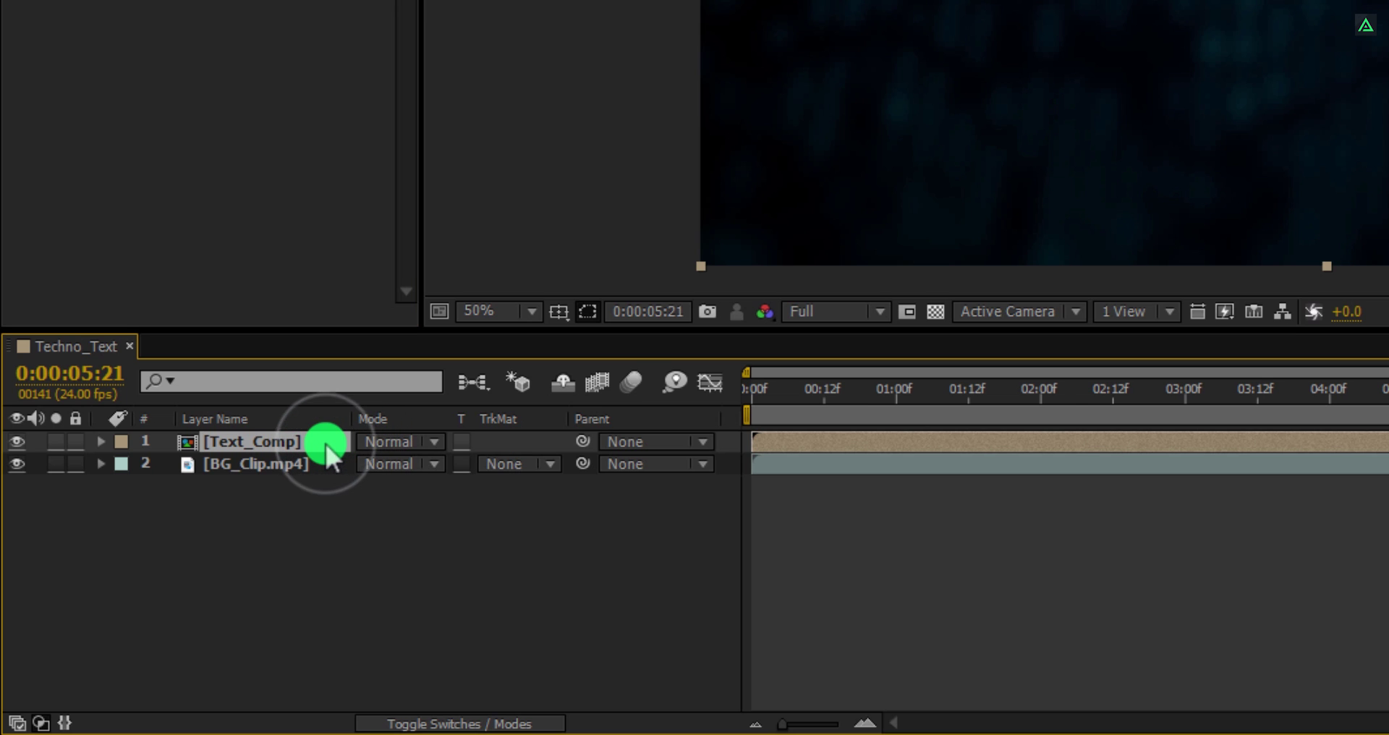
{"action": "key", "text": "Return"}
{"action": "left_click", "coordinate": [325, 444]}
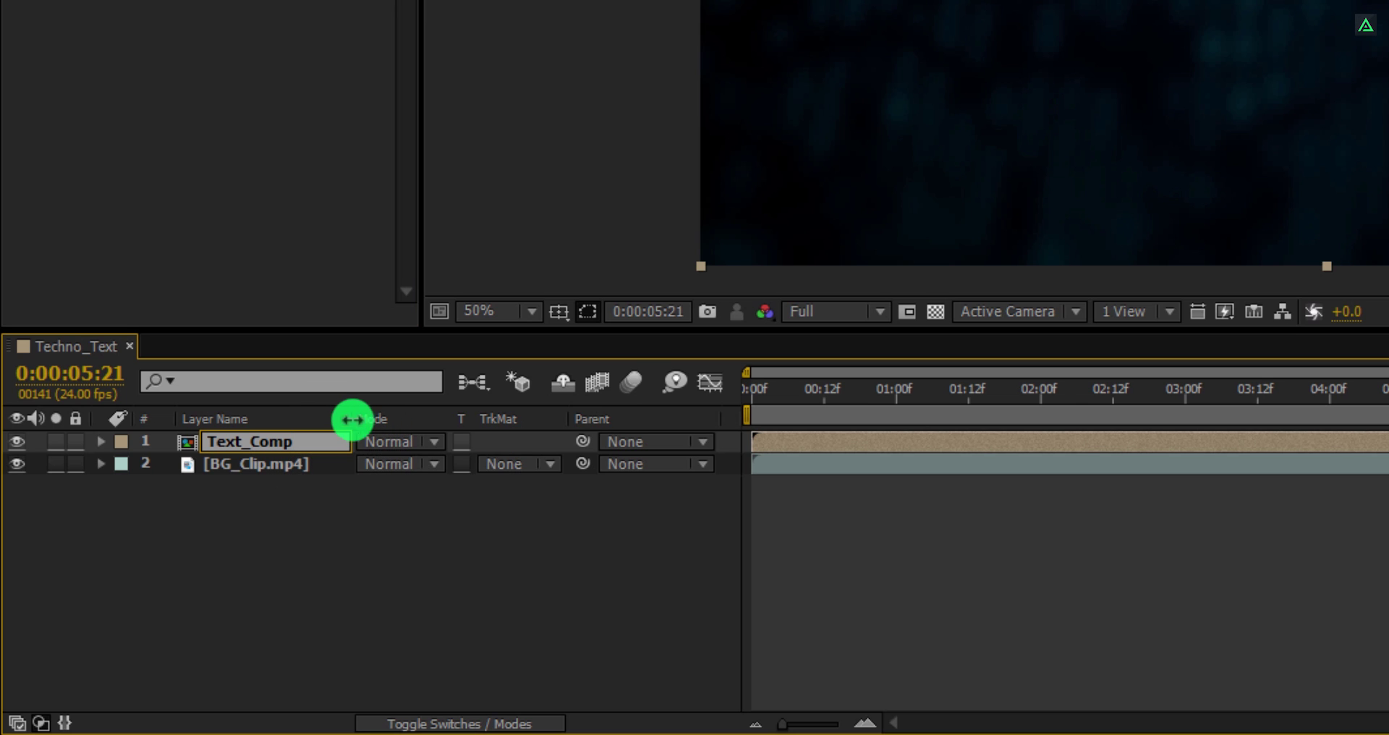
{"action": "type", "text": "_Red"}
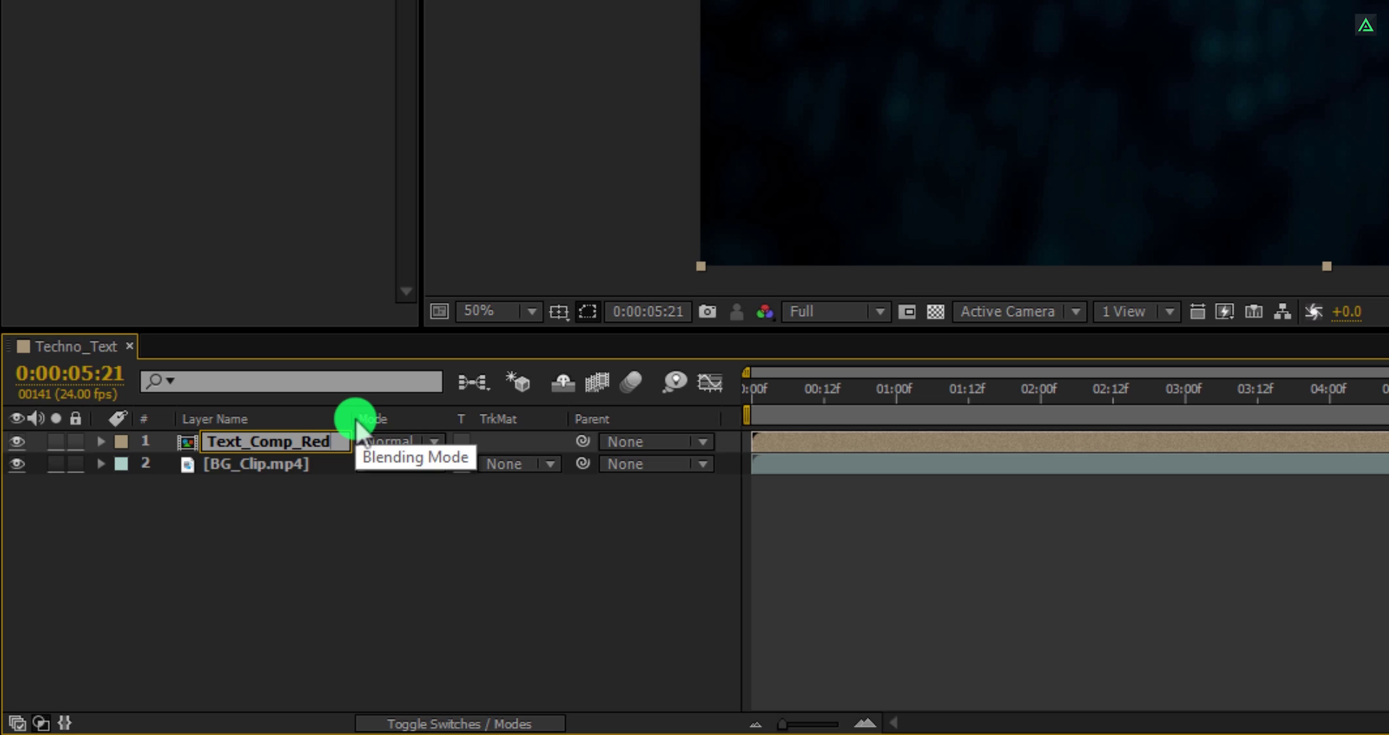
{"action": "key", "text": "Return"}
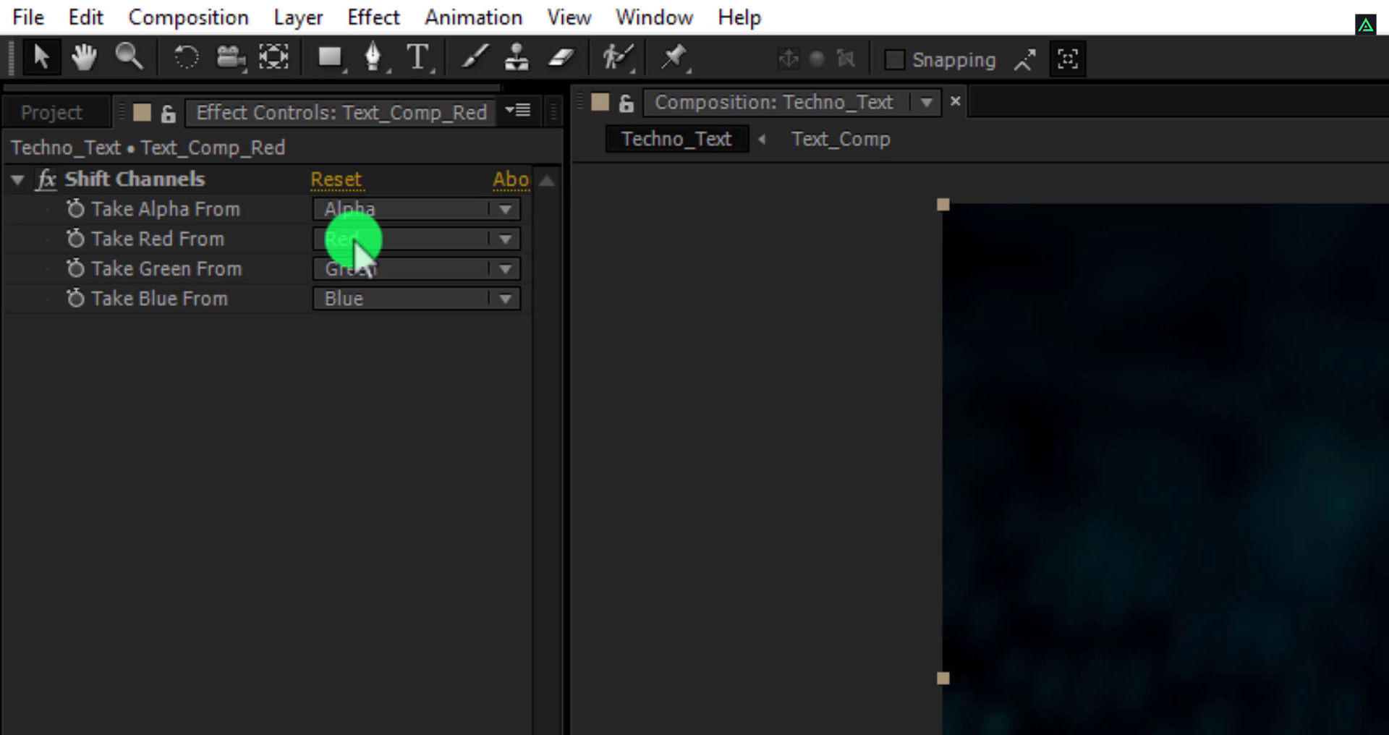
- In Text_Comp_Red's Shift Channels effect, set Take Green From and Take Blue From to Full Off
{"action": "left_click", "coordinate": [359, 267]}
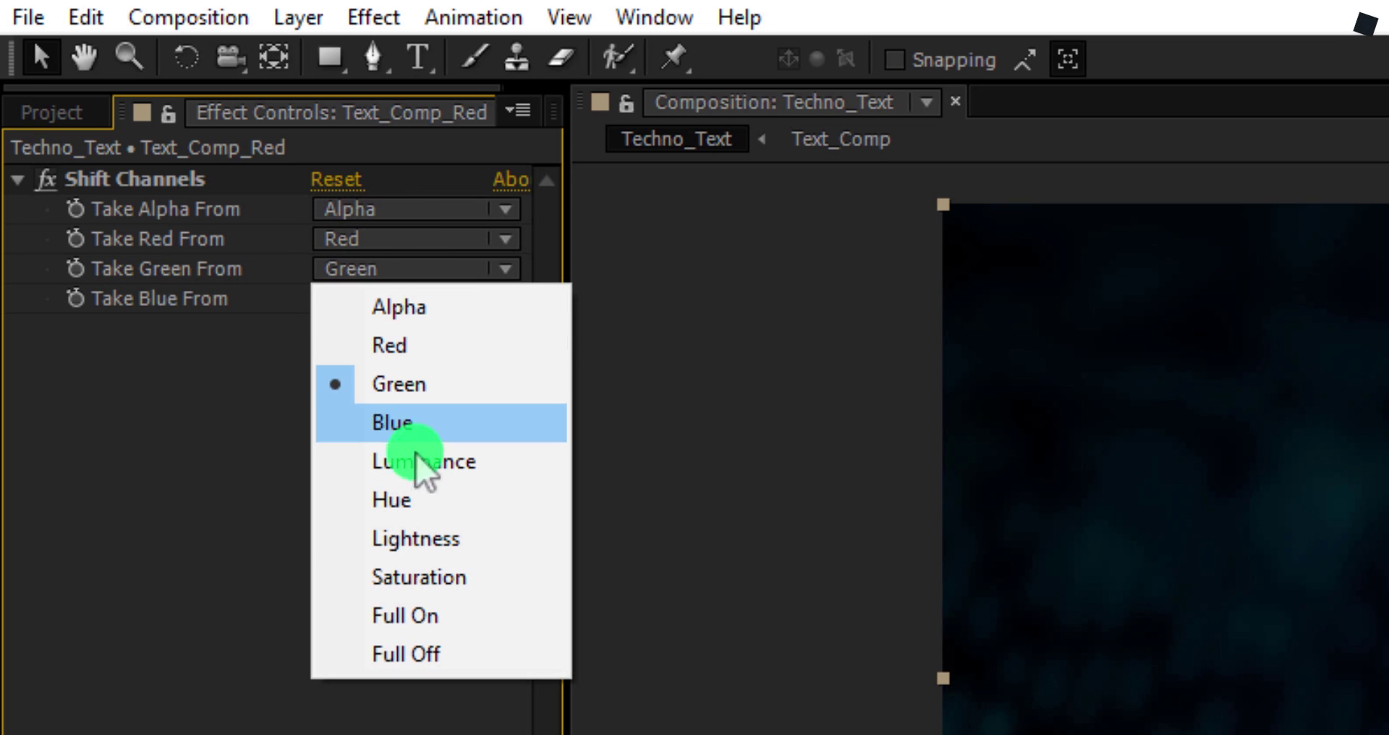
{"action": "left_click", "coordinate": [419, 655]}
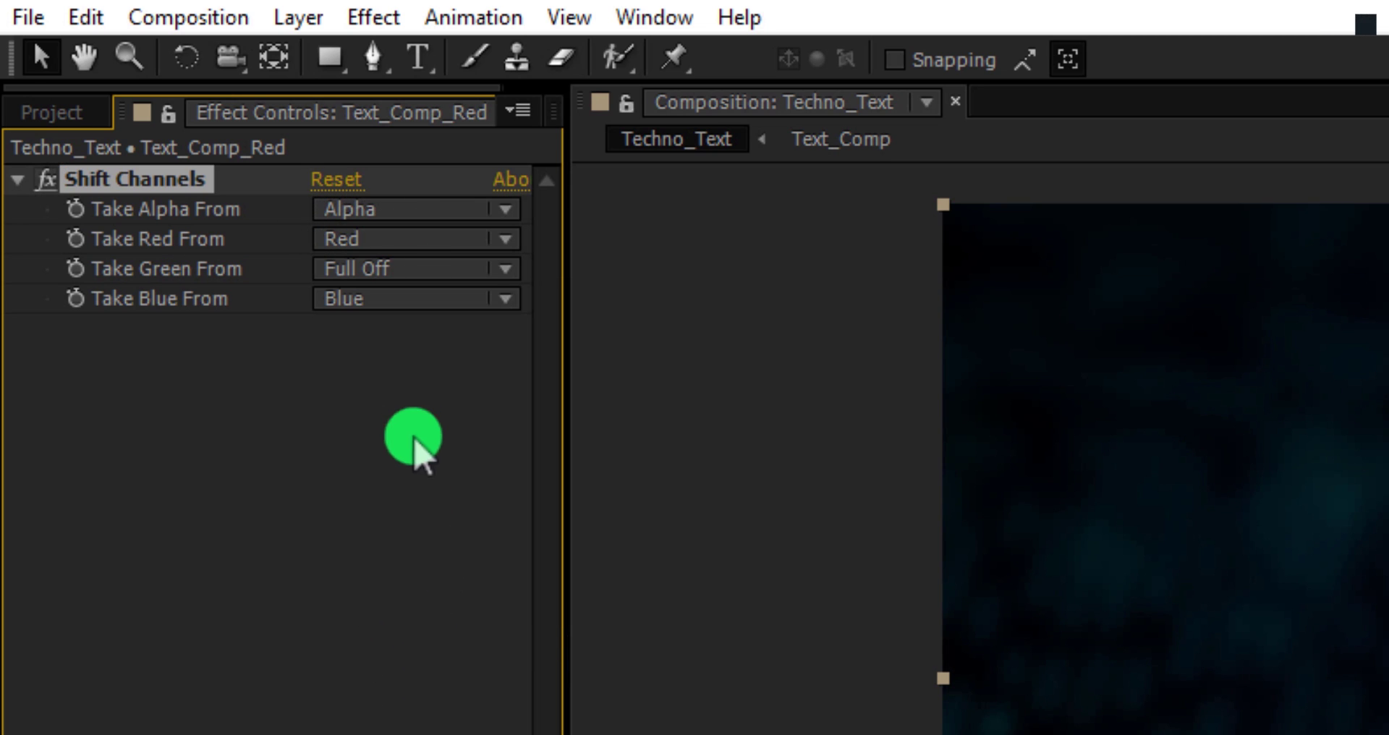
{"action": "left_click", "coordinate": [381, 299]}
{"action": "left_click", "coordinate": [416, 682]}
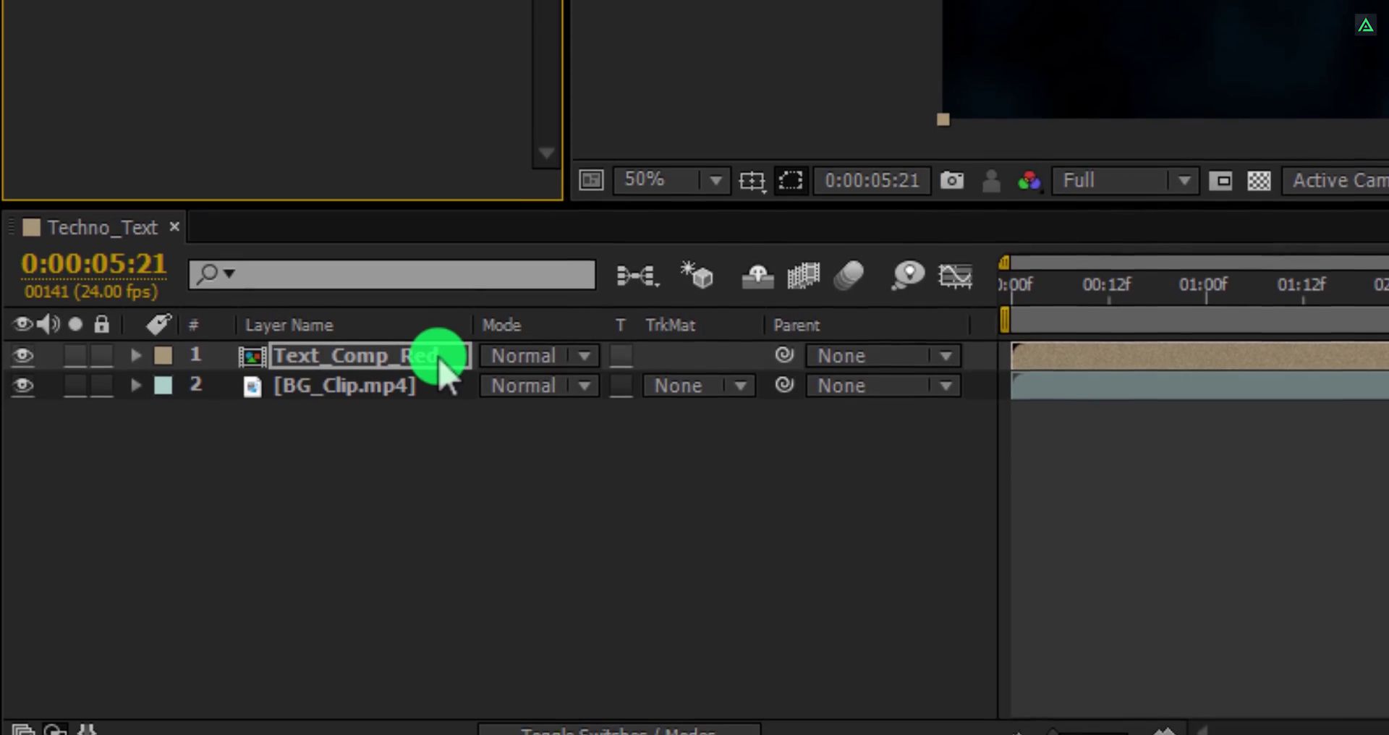
- Duplicate the Text_Comp_Red layer and rename the copy as Text_Comp_Green
{"action": "left_click", "coordinate": [439, 362]}
{"action": "key", "text": "ctrl+d"}
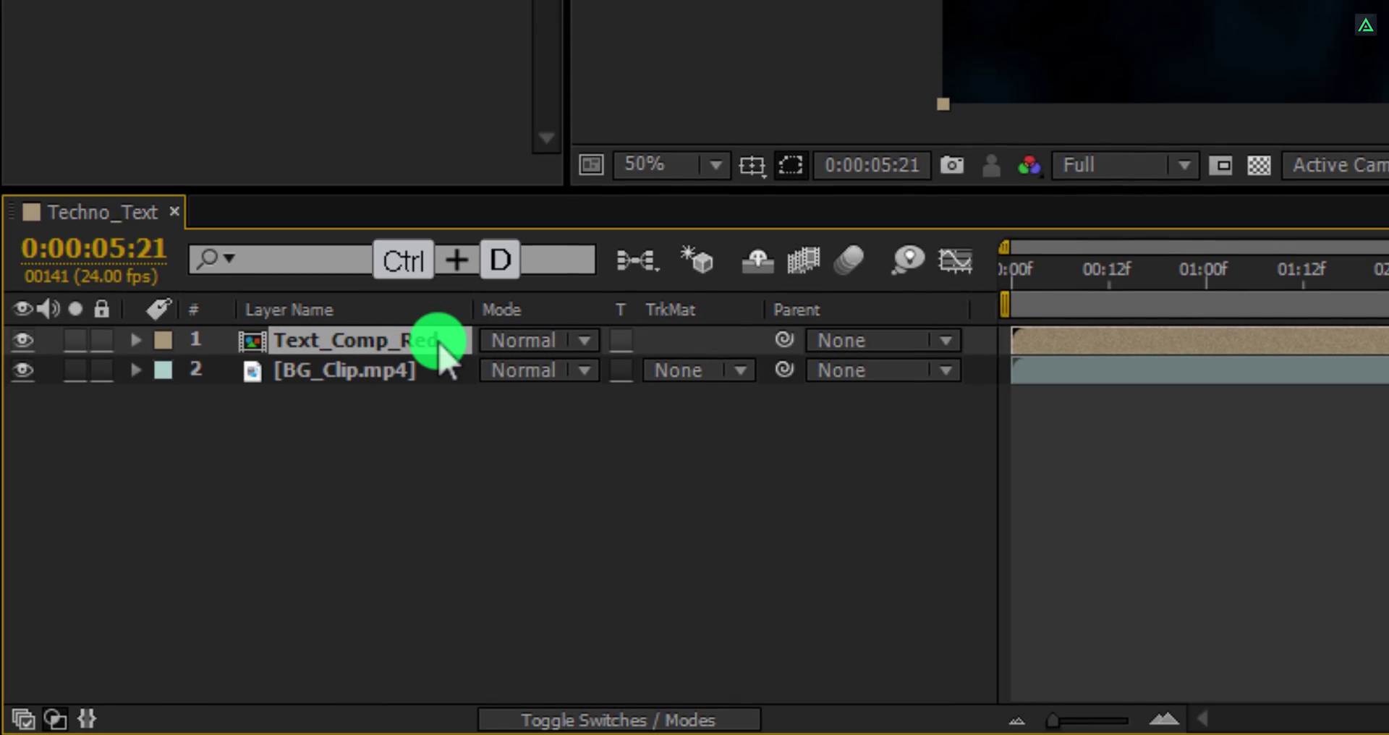
{"action": "key", "text": "Return"}
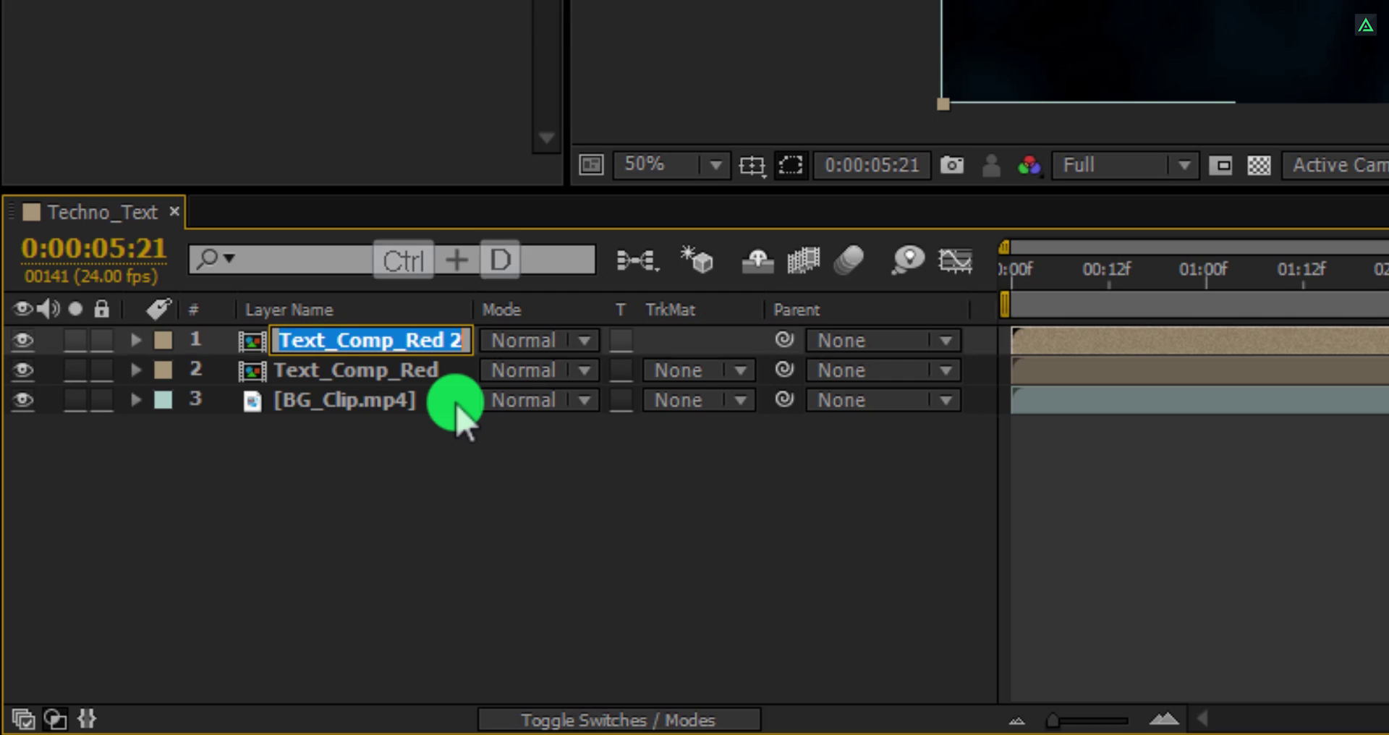
{"action": "key", "text": "Right"}
{"action": "key", "text": "BackSpace"}
{"action": "key", "text": "BackSpace"}
{"action": "key", "text": "BackSpace"}
{"action": "key", "text": "BackSpace"}
{"action": "type", "text": "Green"}
{"action": "key", "text": "Return"}
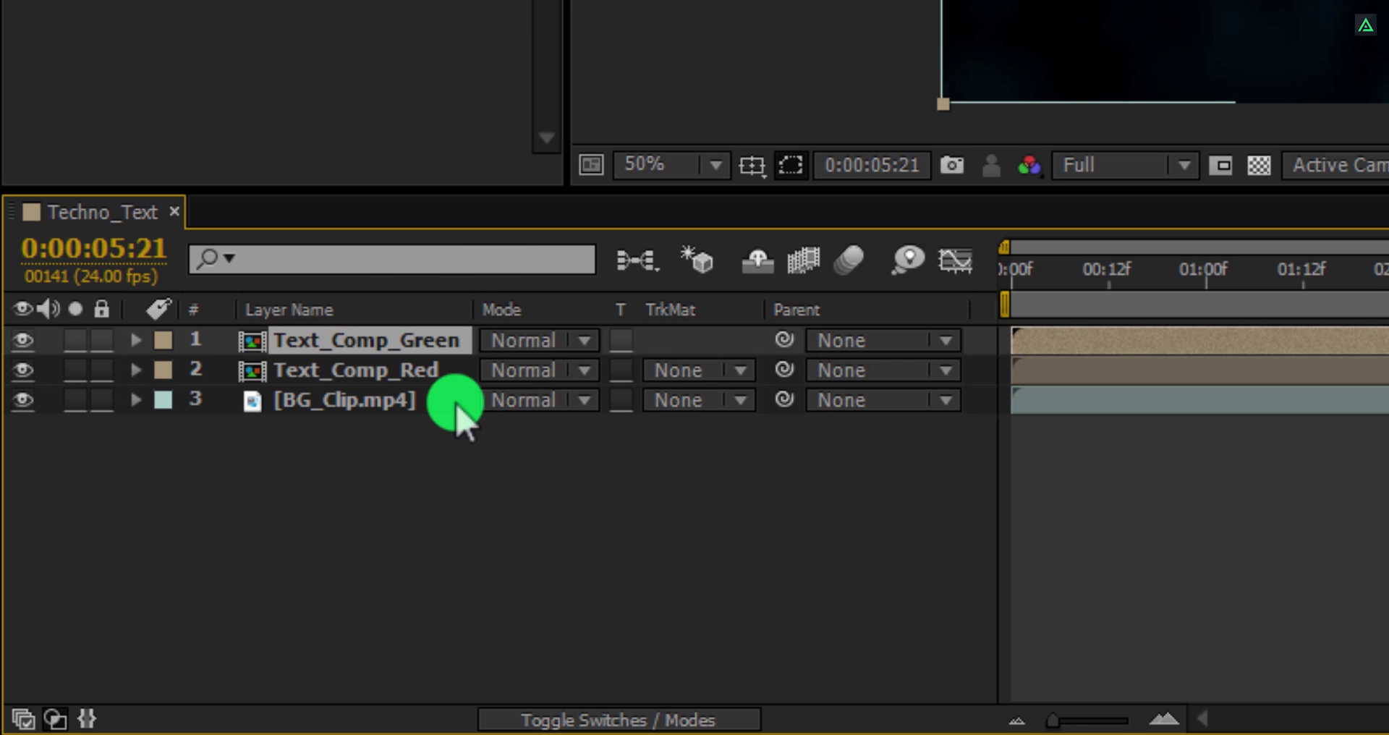
- Duplicate the Text_Comp_Green layer and rename the copy as Text_Comp_Blue
{"action": "key", "text": "ctrl+d"}
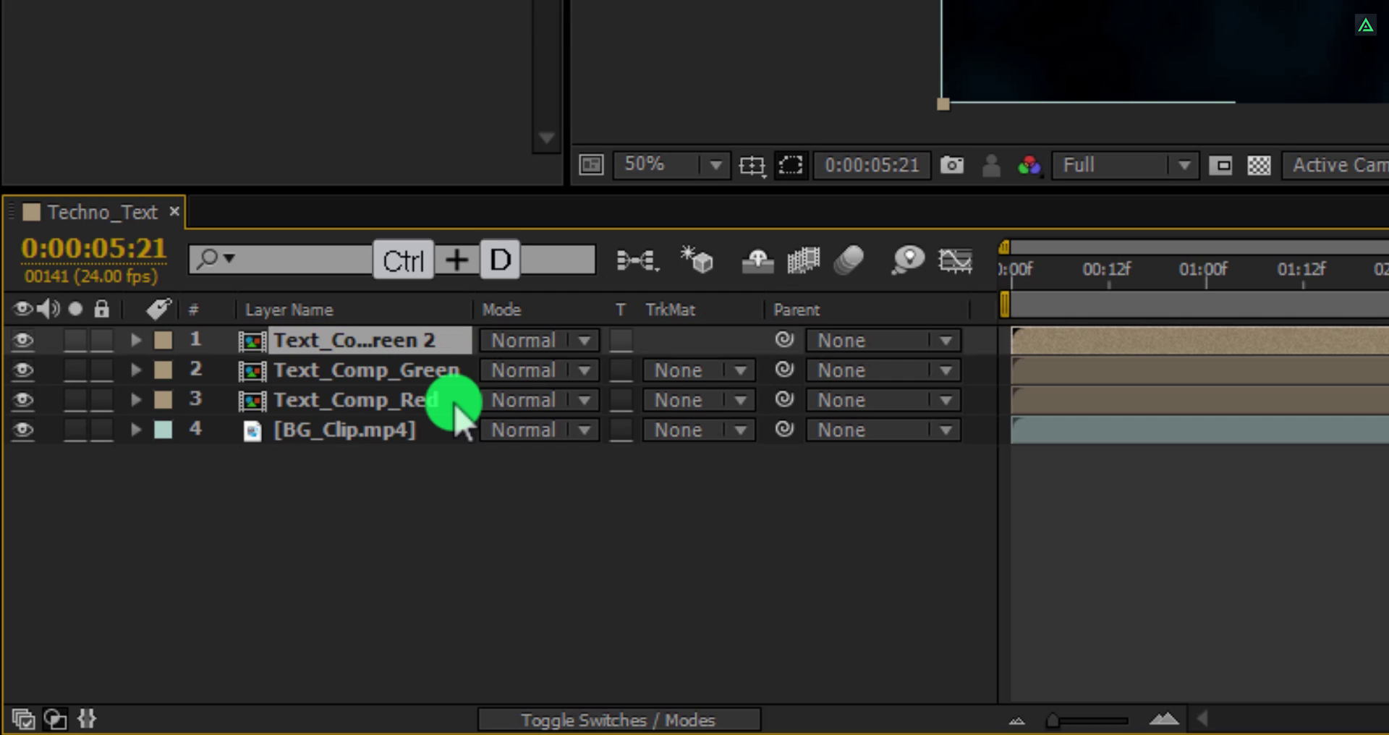
{"action": "key", "text": "Return"}
{"action": "key", "text": "Right"}
{"action": "key", "text": "BackSpace"}
{"action": "key", "text": "BackSpace"}
{"action": "key", "text": "BackSpace"}
{"action": "key", "text": "BackSpace"}
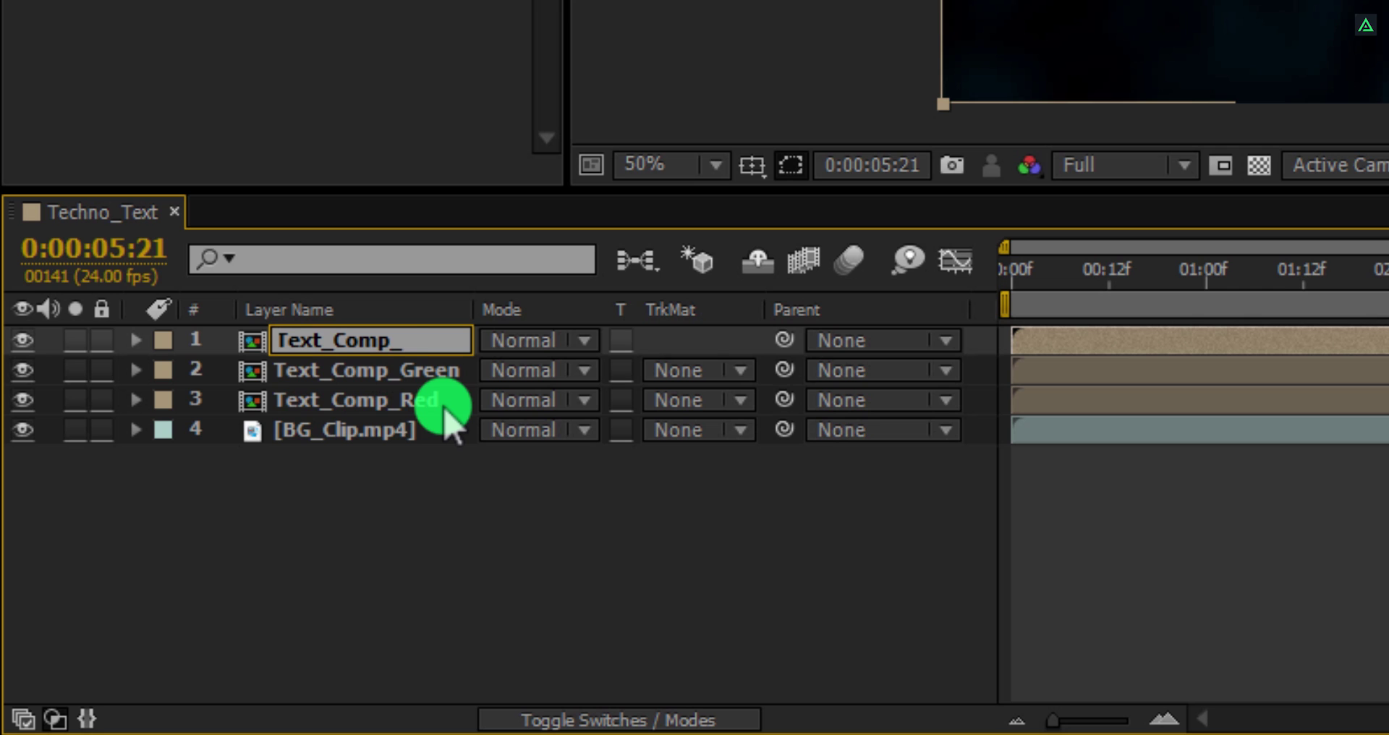
{"action": "type", "text": "Blue"}
{"action": "key", "text": "Return"}
- In Text_Comp_Green's Shift Channels effect, set Take Red From to Full Off and Take Green From to Green
{"action": "left_click", "coordinate": [409, 373]}
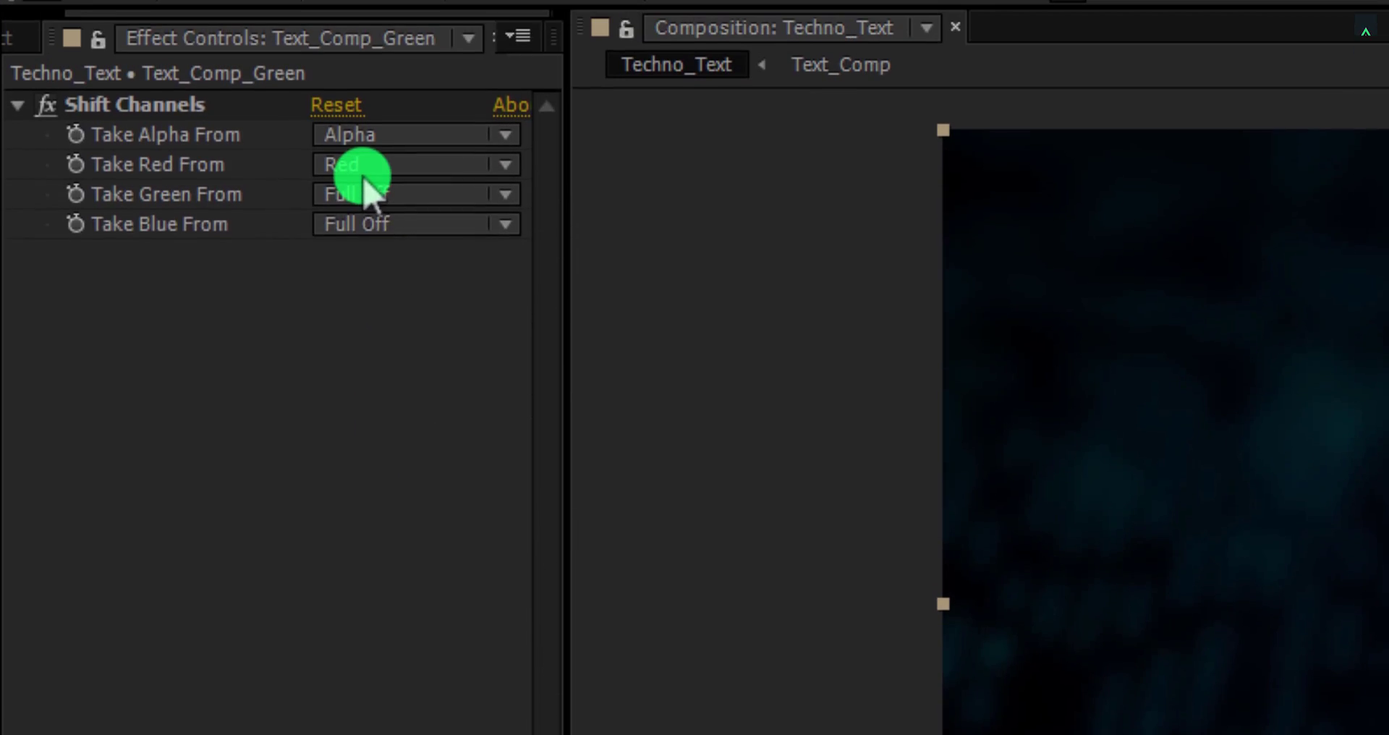
{"action": "left_click", "coordinate": [362, 242]}
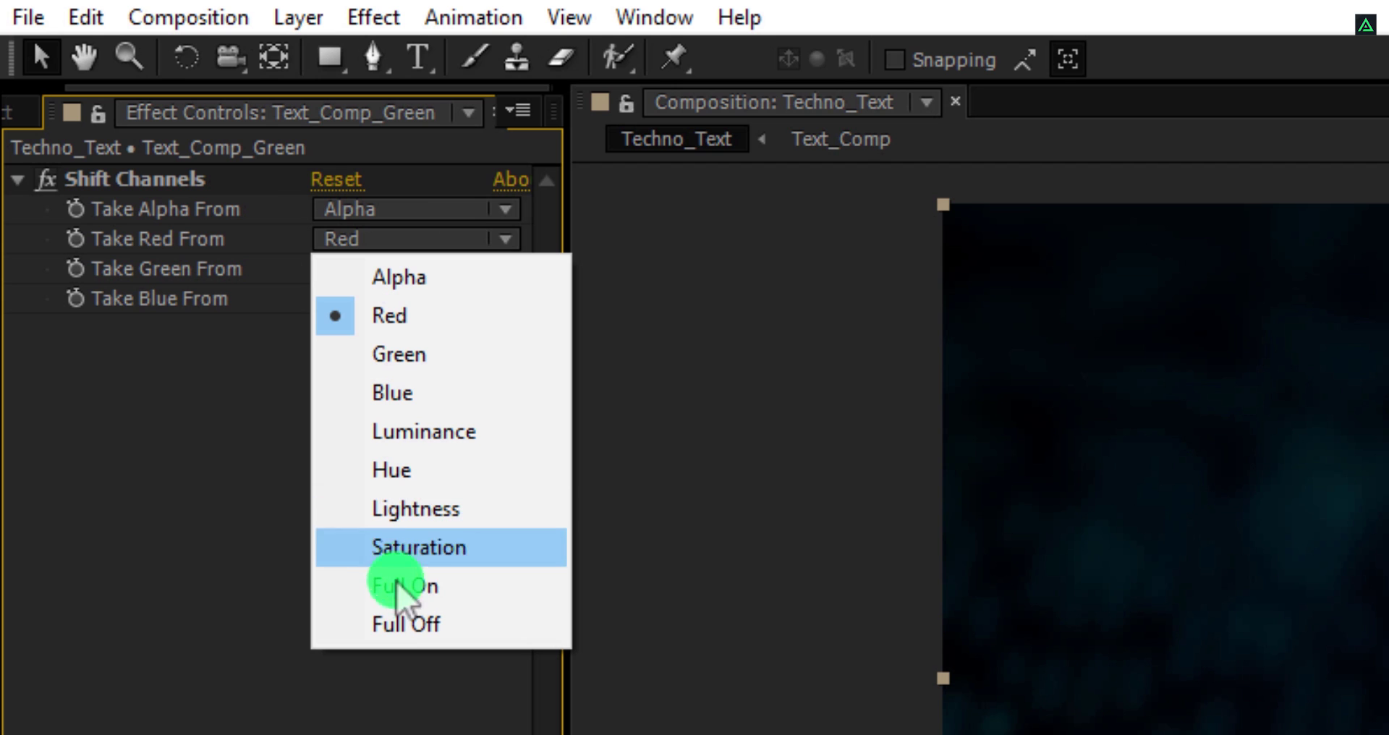
{"action": "left_click", "coordinate": [398, 620]}
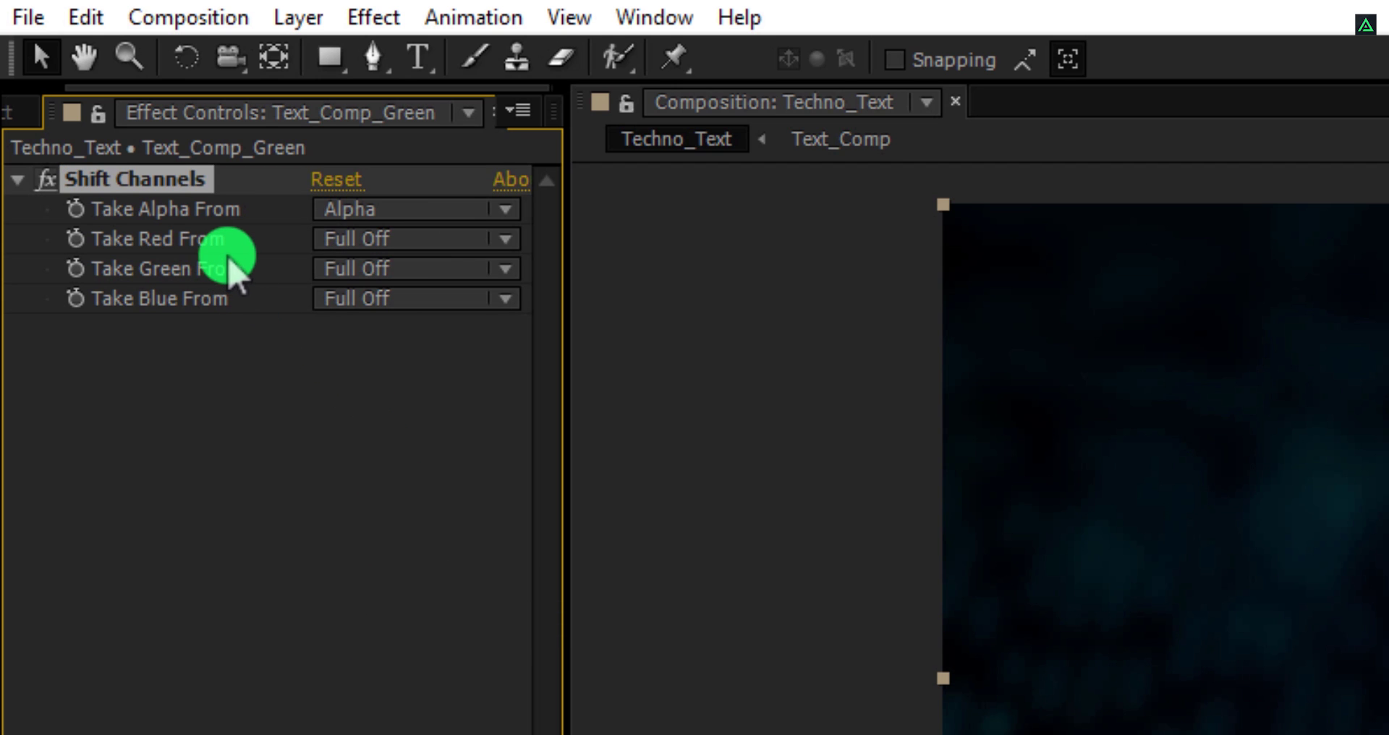
{"action": "left_click", "coordinate": [337, 270]}
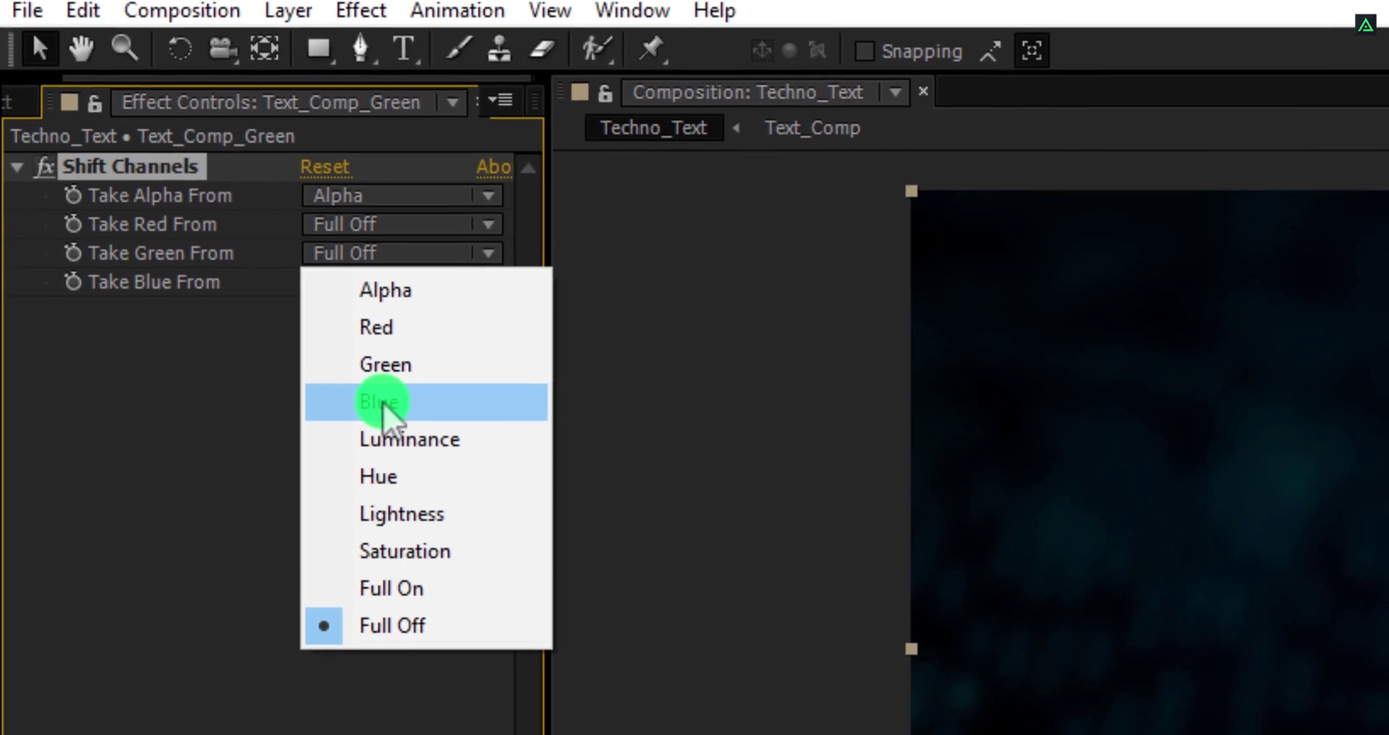
{"action": "left_click", "coordinate": [361, 298]}
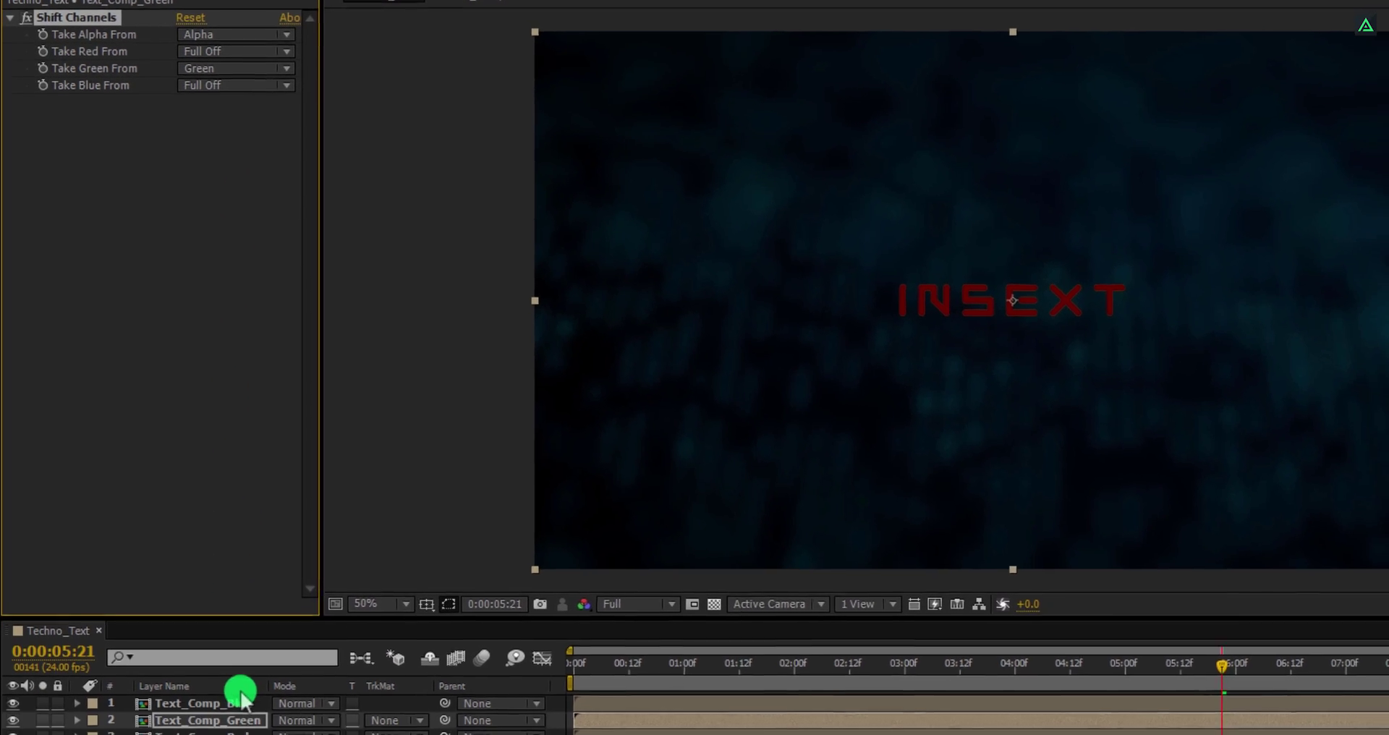
- In Text_Comp_Blue's Shift Channels effect, set Take Red From to Full Off and Take Blue From to Blue
{"action": "left_click", "coordinate": [238, 701]}
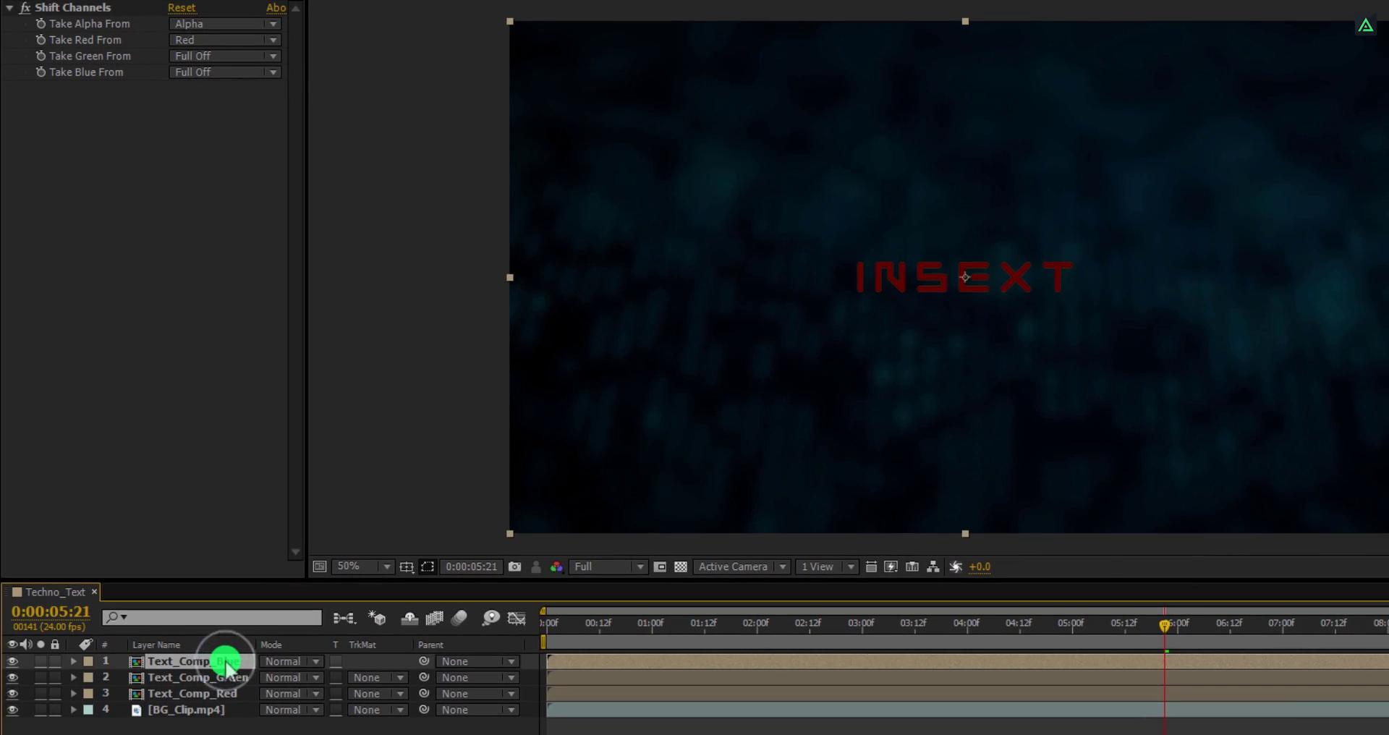
{"action": "left_click", "coordinate": [200, 38]}
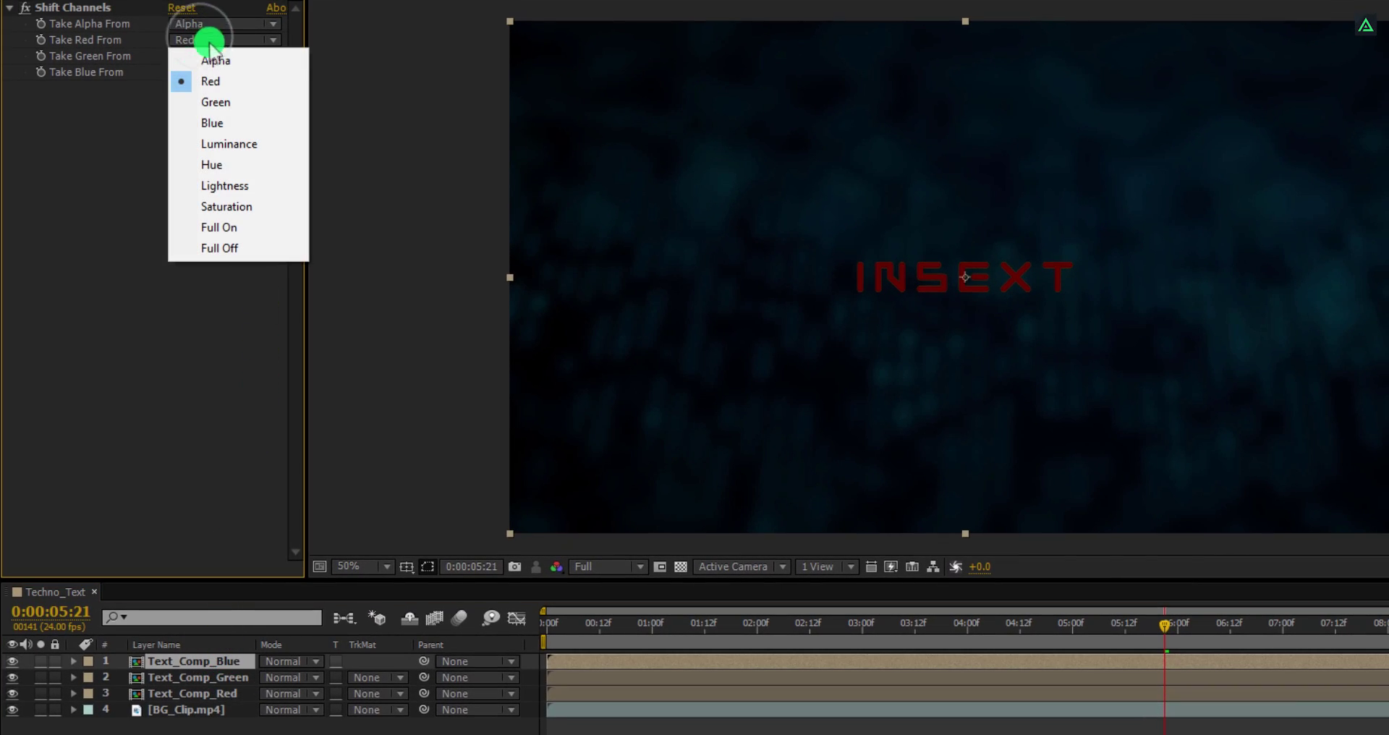
{"action": "left_click", "coordinate": [230, 246]}
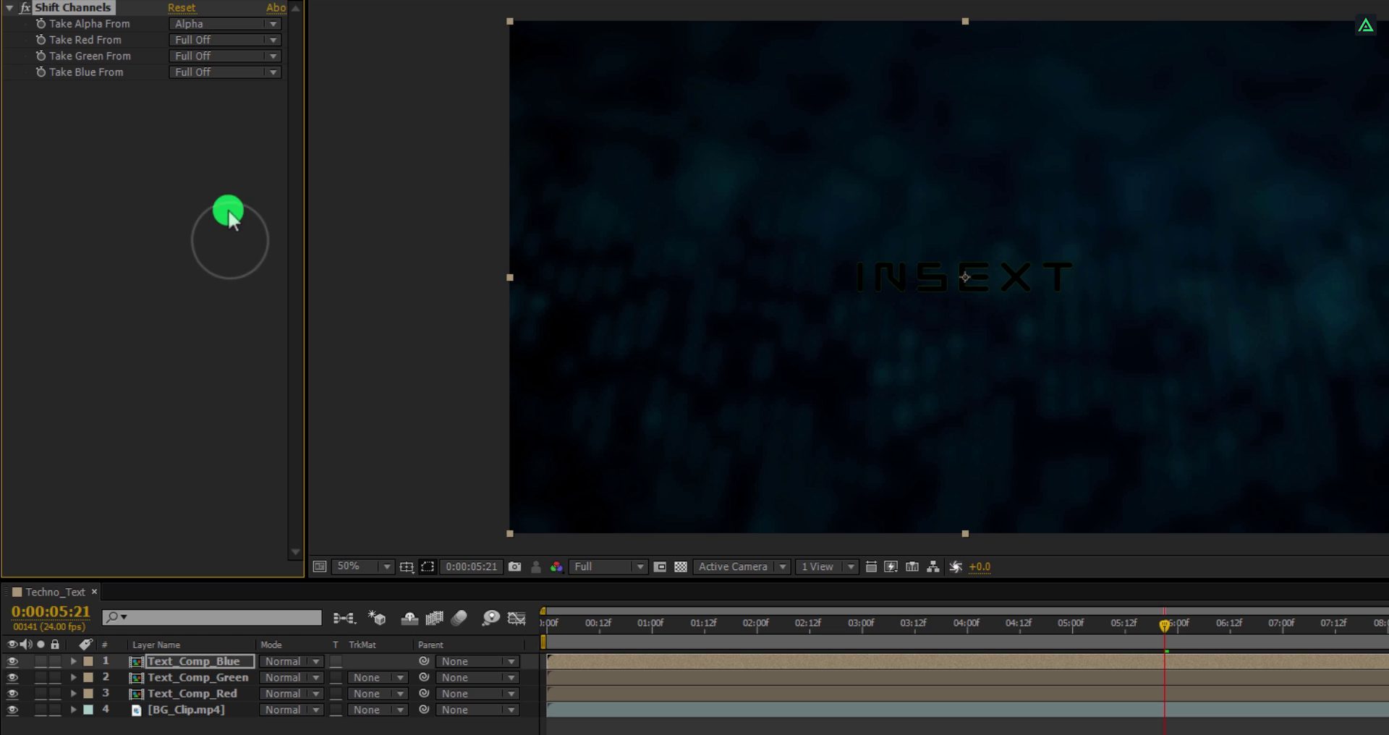
{"action": "left_click", "coordinate": [220, 72]}
{"action": "left_click", "coordinate": [222, 155]}
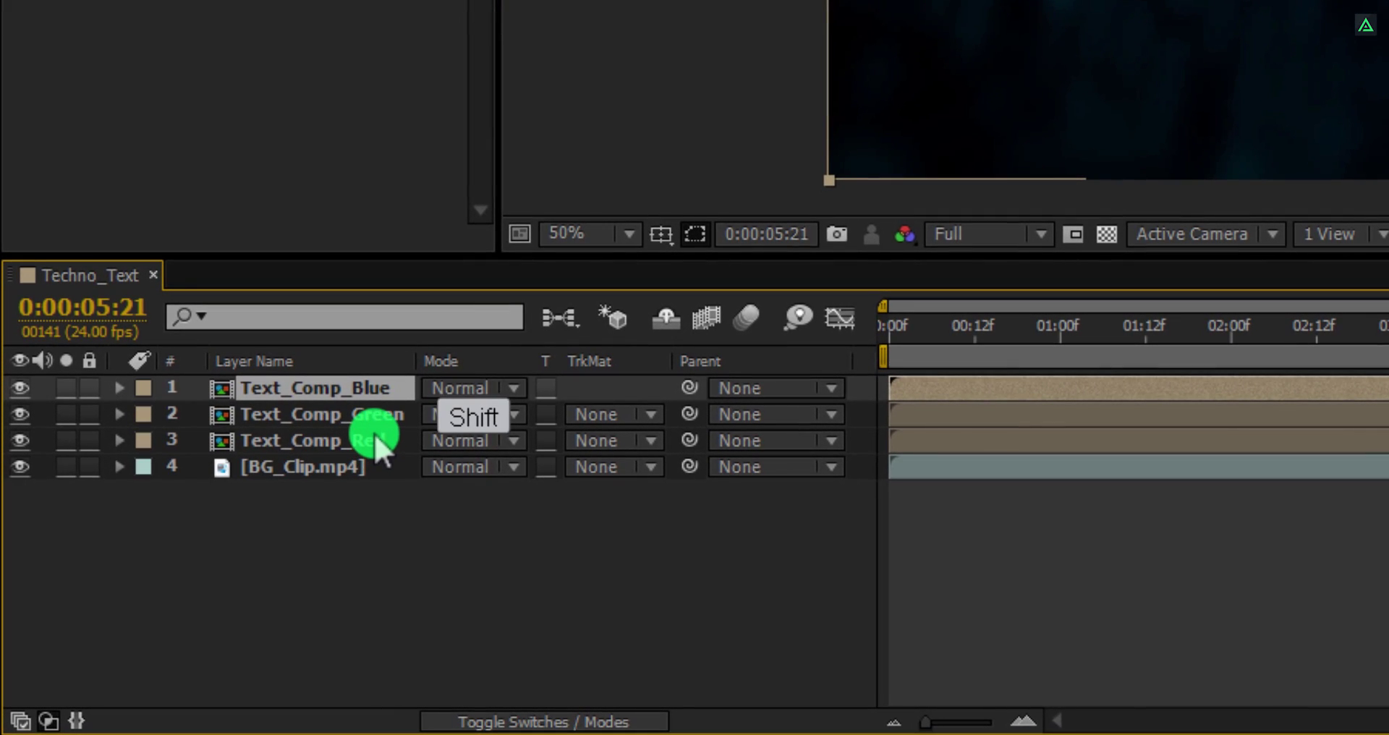
- Select the three text channel layers and show the Switches column alongside the Modes column in the timeline
{"action": "left_click", "coordinate": [375, 433], "text": "shift"}
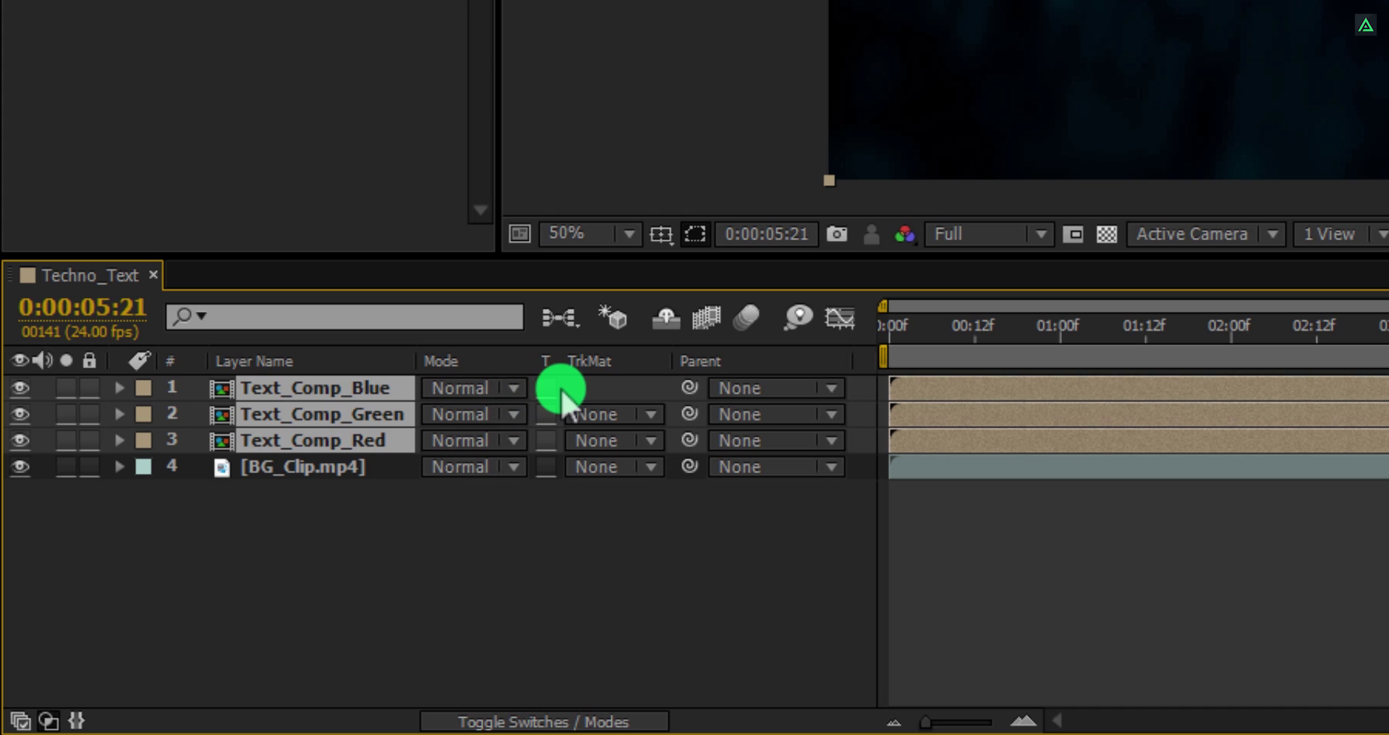
{"action": "key", "text": "F4"}
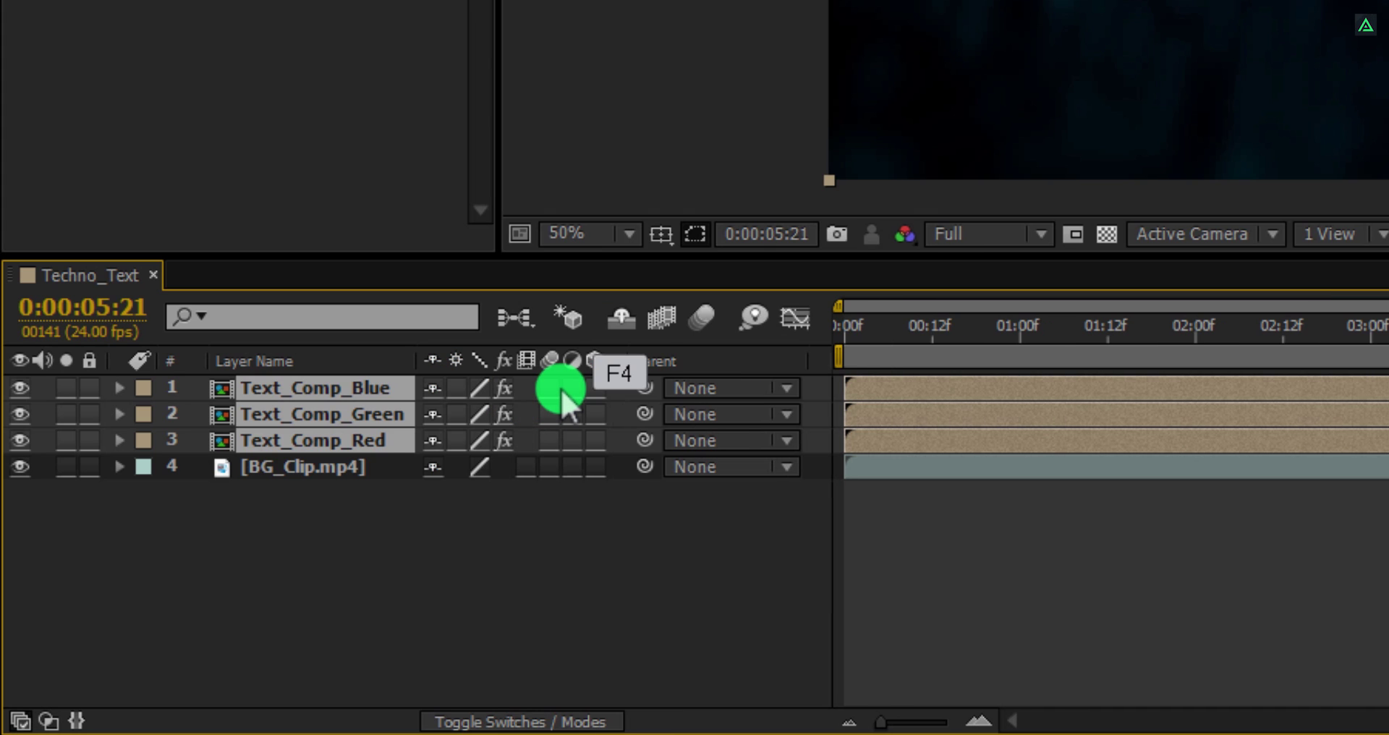
{"action": "key", "text": "F4"}
{"action": "key", "text": "F4"}
{"action": "key", "text": "F4"}
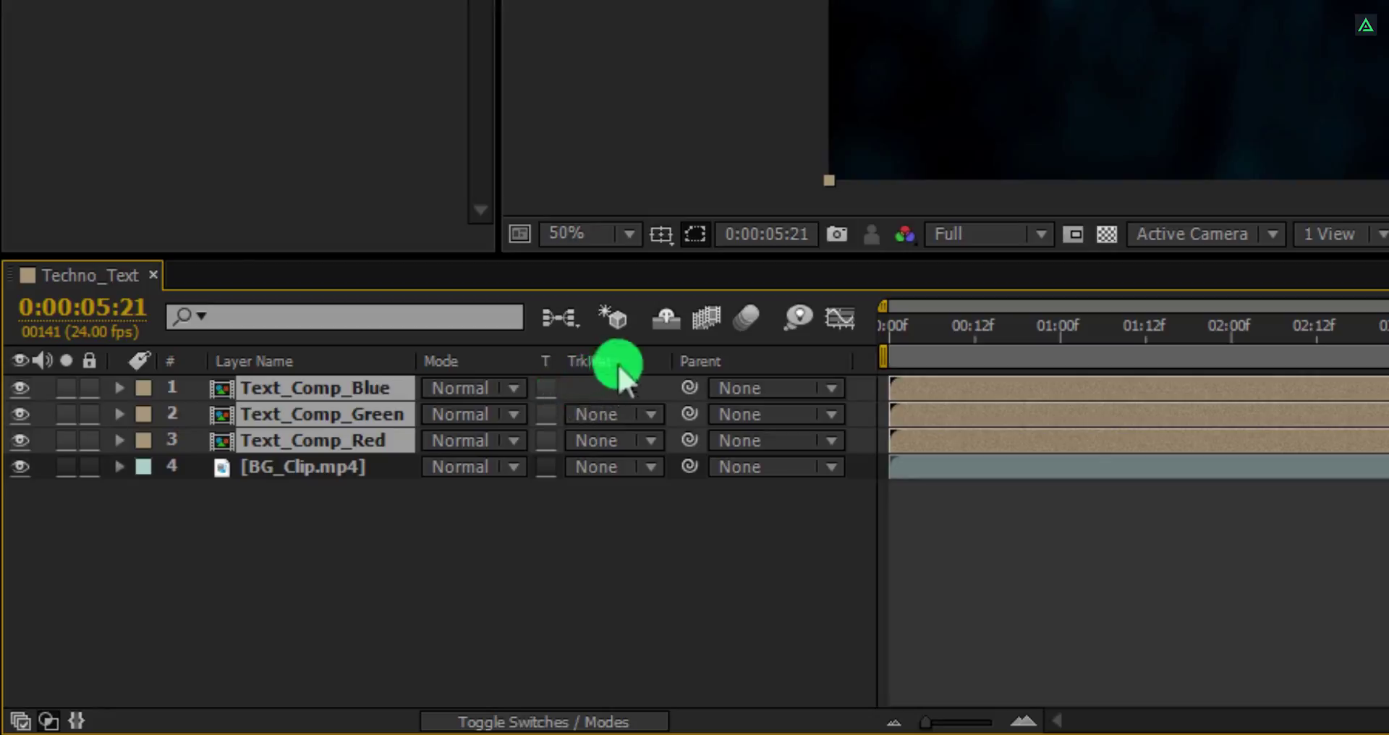
{"action": "right_click", "coordinate": [628, 358]}
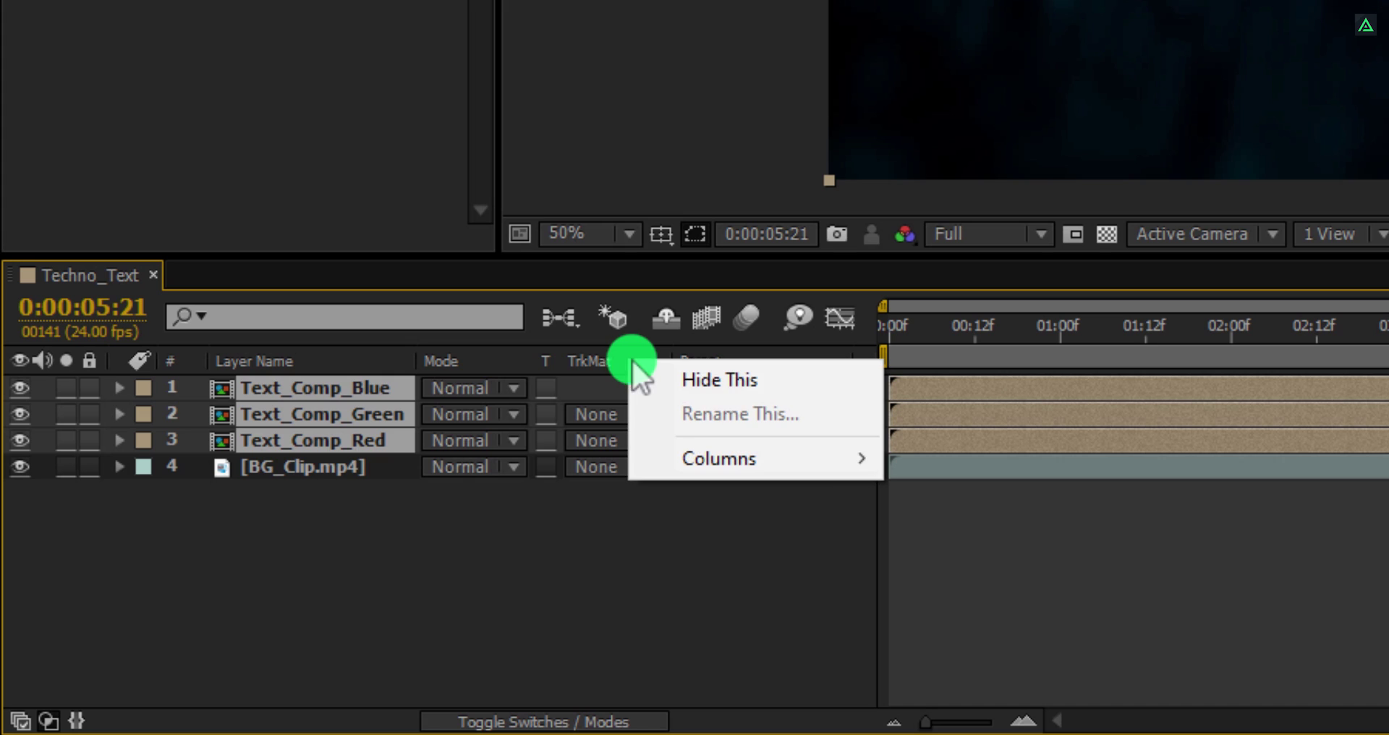
{"action": "mouse_move", "coordinate": [739, 461]}
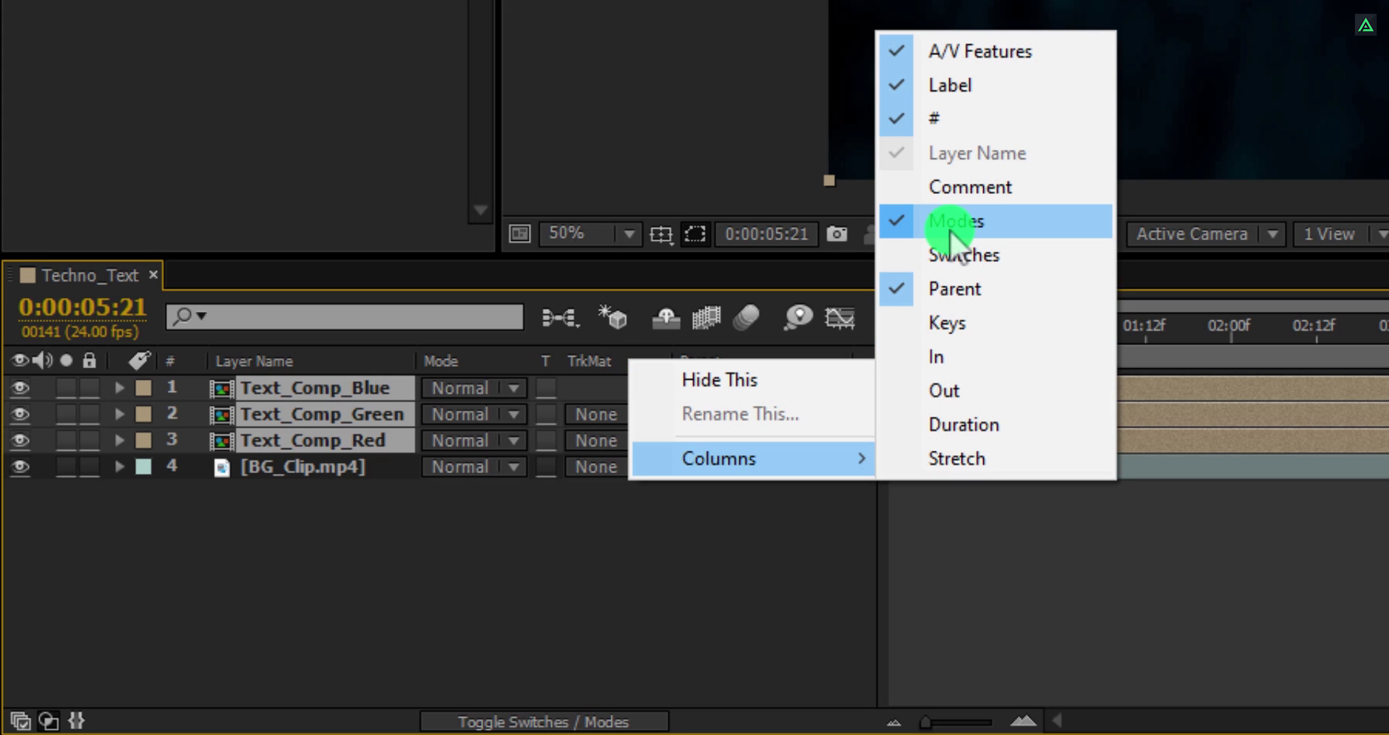
{"action": "left_click", "coordinate": [957, 251]}
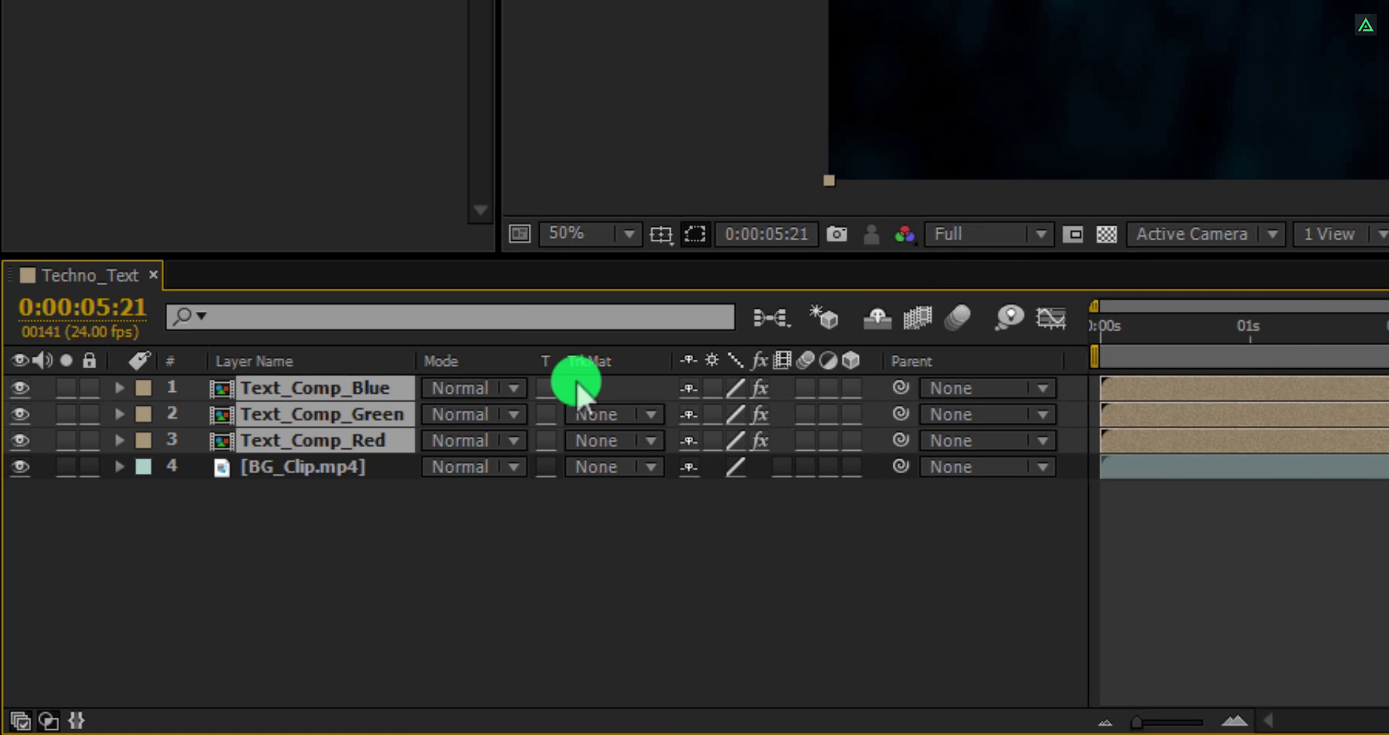
- Set the blending mode of the blue, green and red text layers to Screen and scrub through the reveal
{"action": "left_click", "coordinate": [472, 389]}
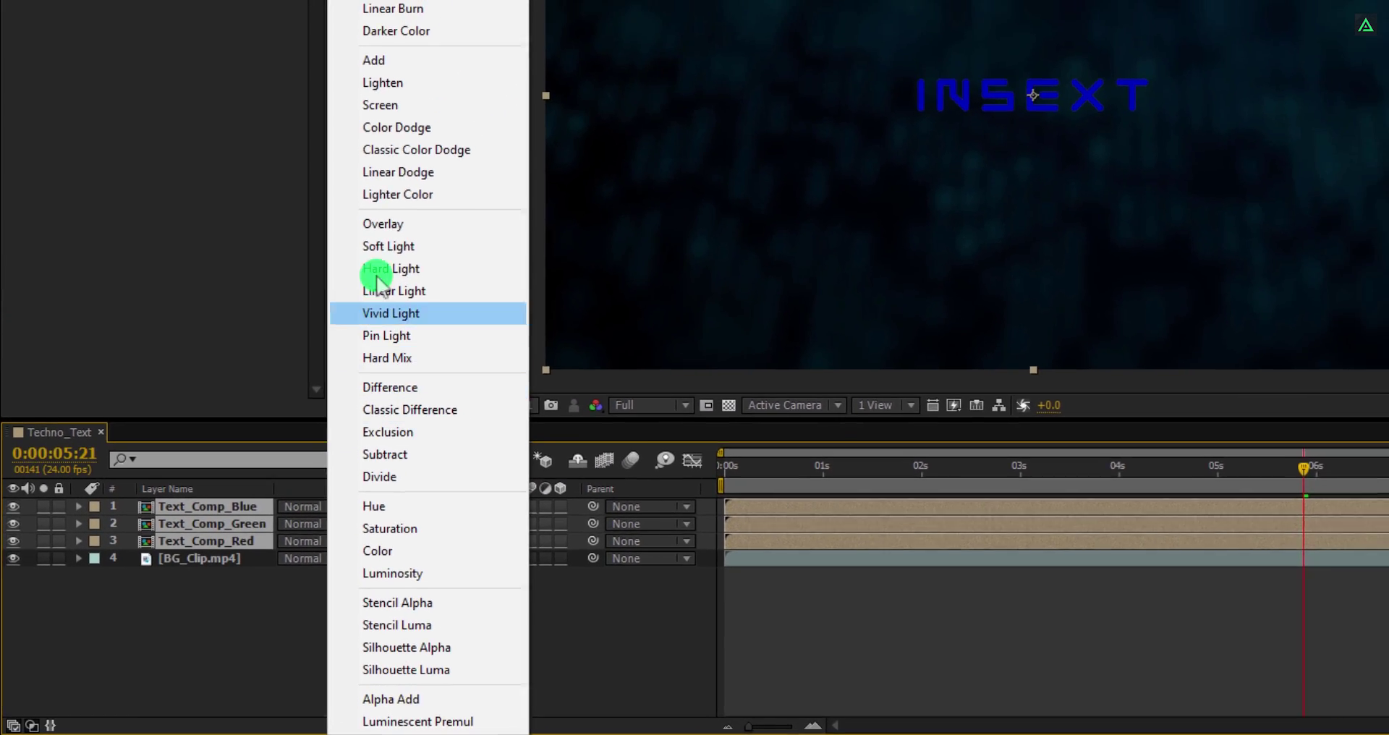
{"action": "left_click", "coordinate": [427, 6]}
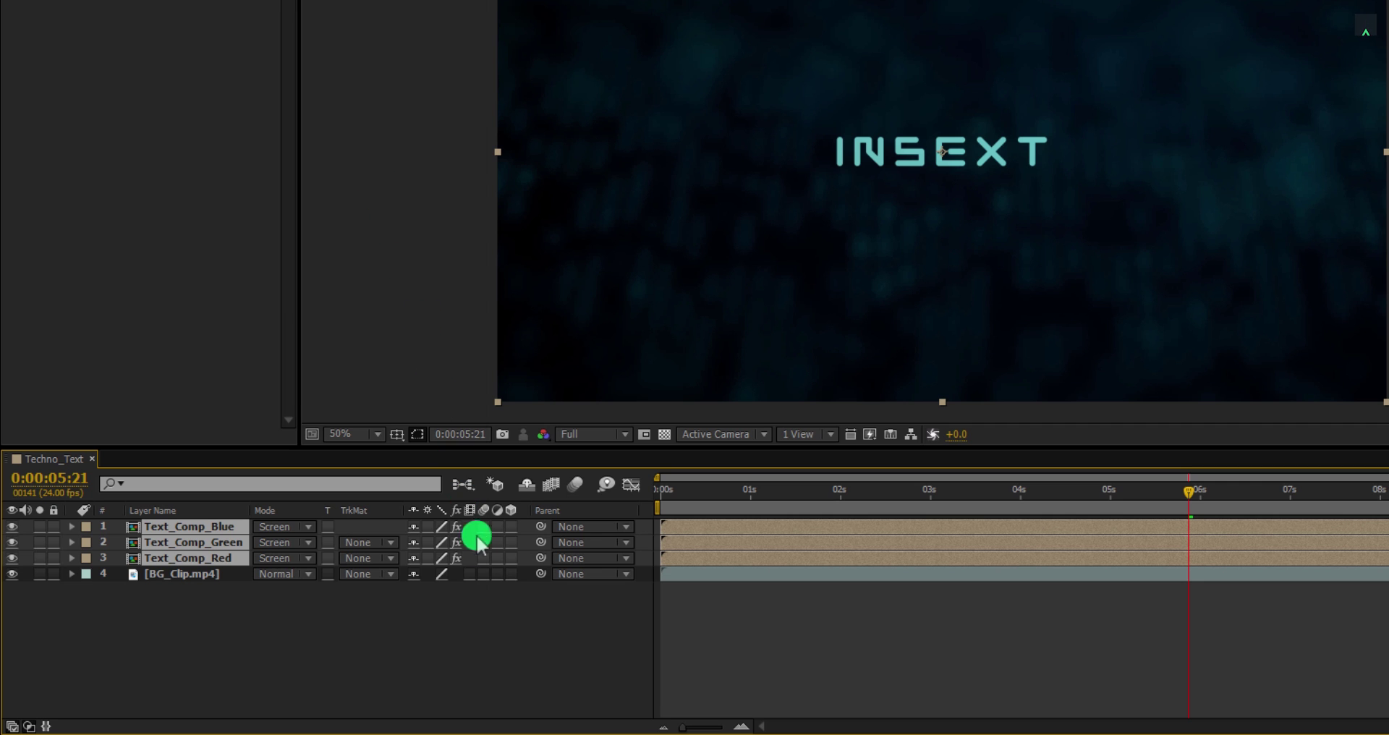
{"action": "left_click", "coordinate": [540, 621]}
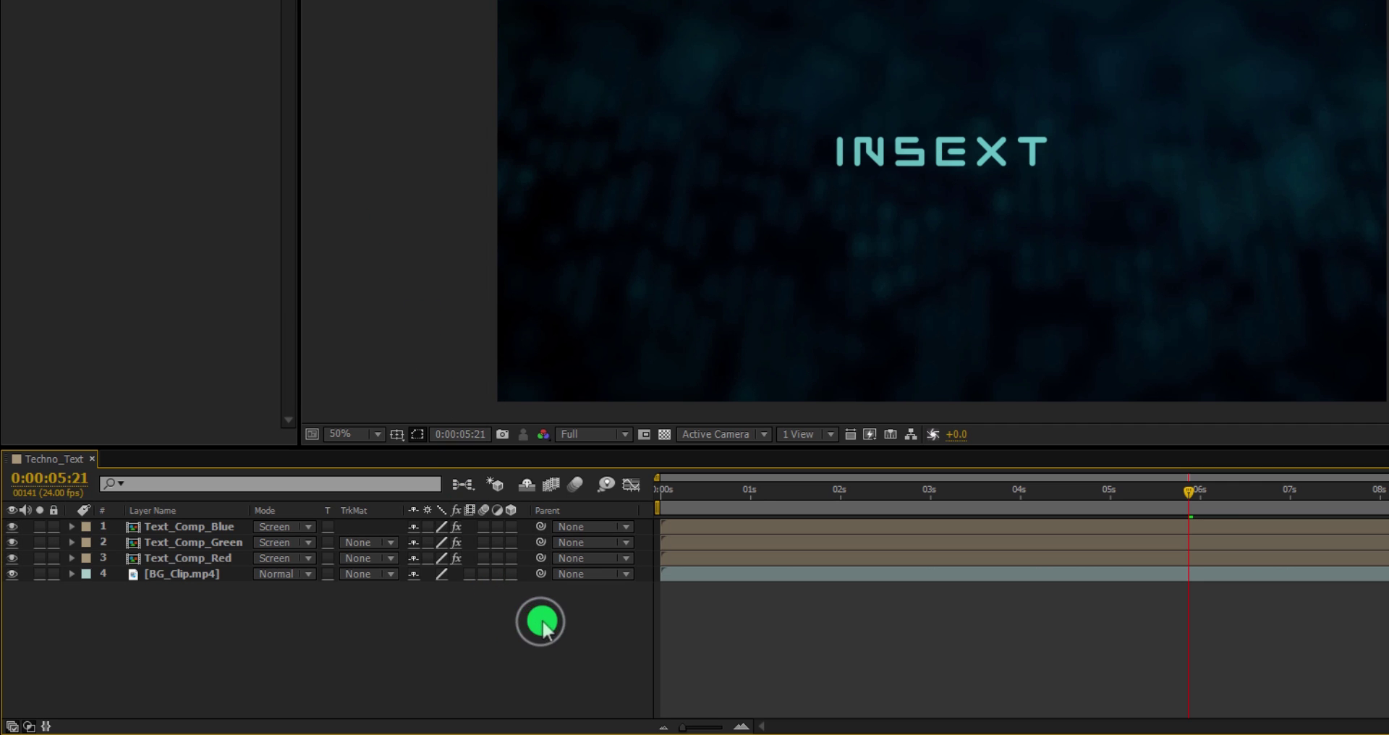
{"action": "left_click", "coordinate": [667, 491]}
{"action": "left_click_drag", "start_coordinate": [667, 493], "coordinate": [1188, 501]}
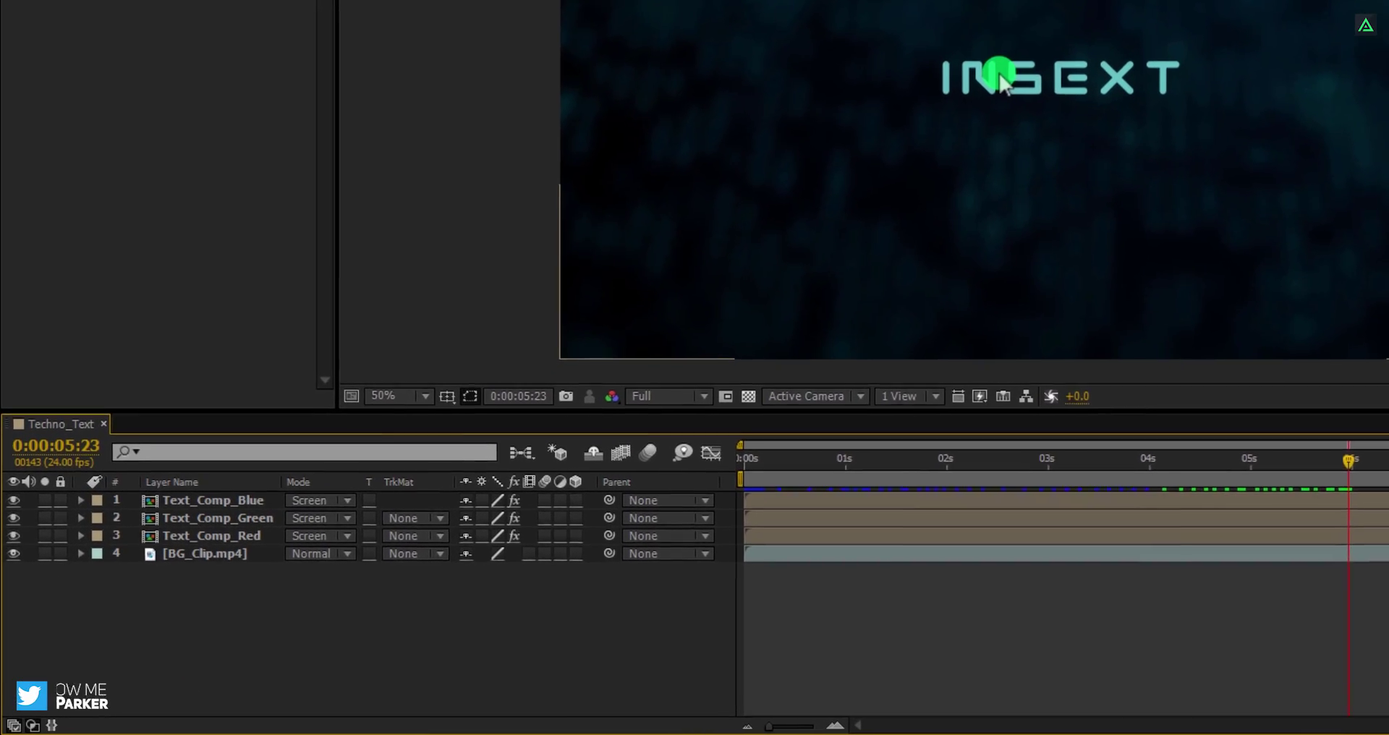
- Nudge Text_Comp_Blue slightly to the right and fine-tune the horizontal offset of Text_Comp_Green
{"action": "left_click", "coordinate": [787, 500]}
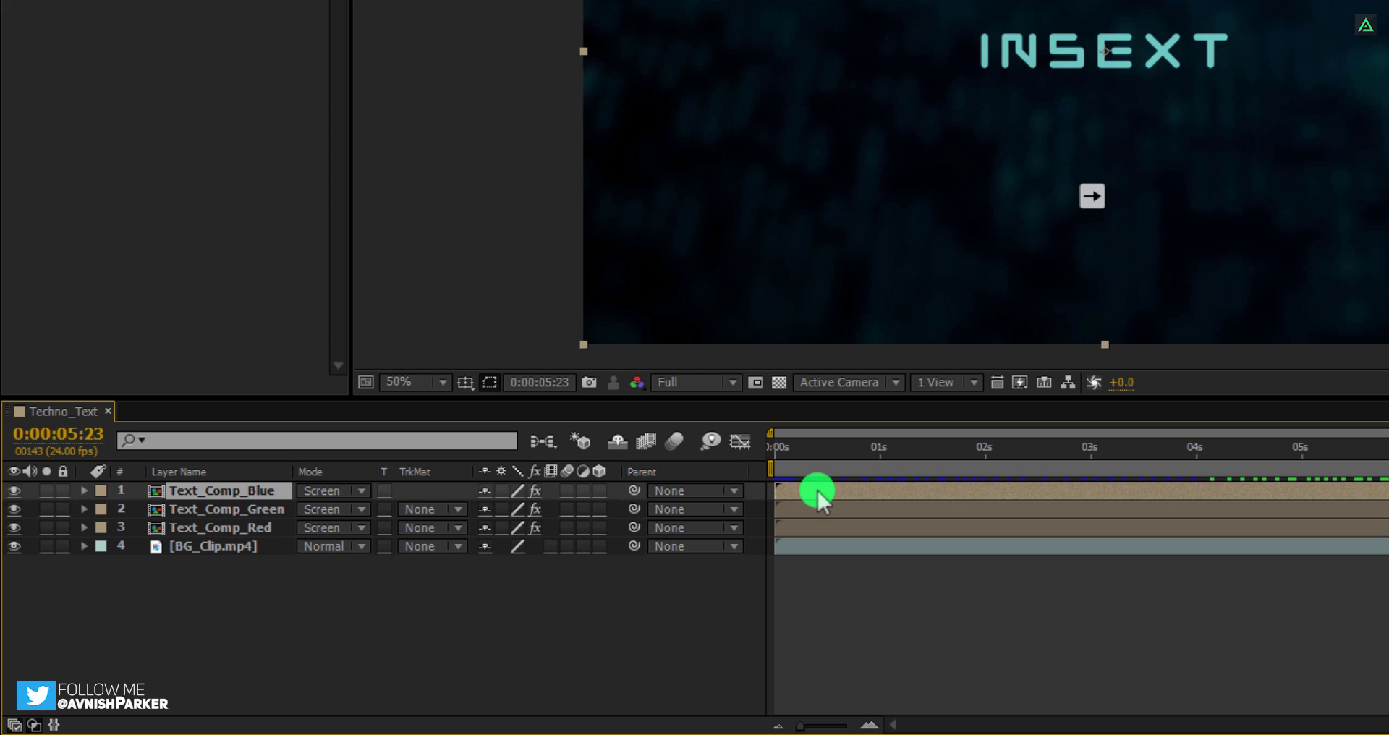
{"action": "key", "text": "Return"}
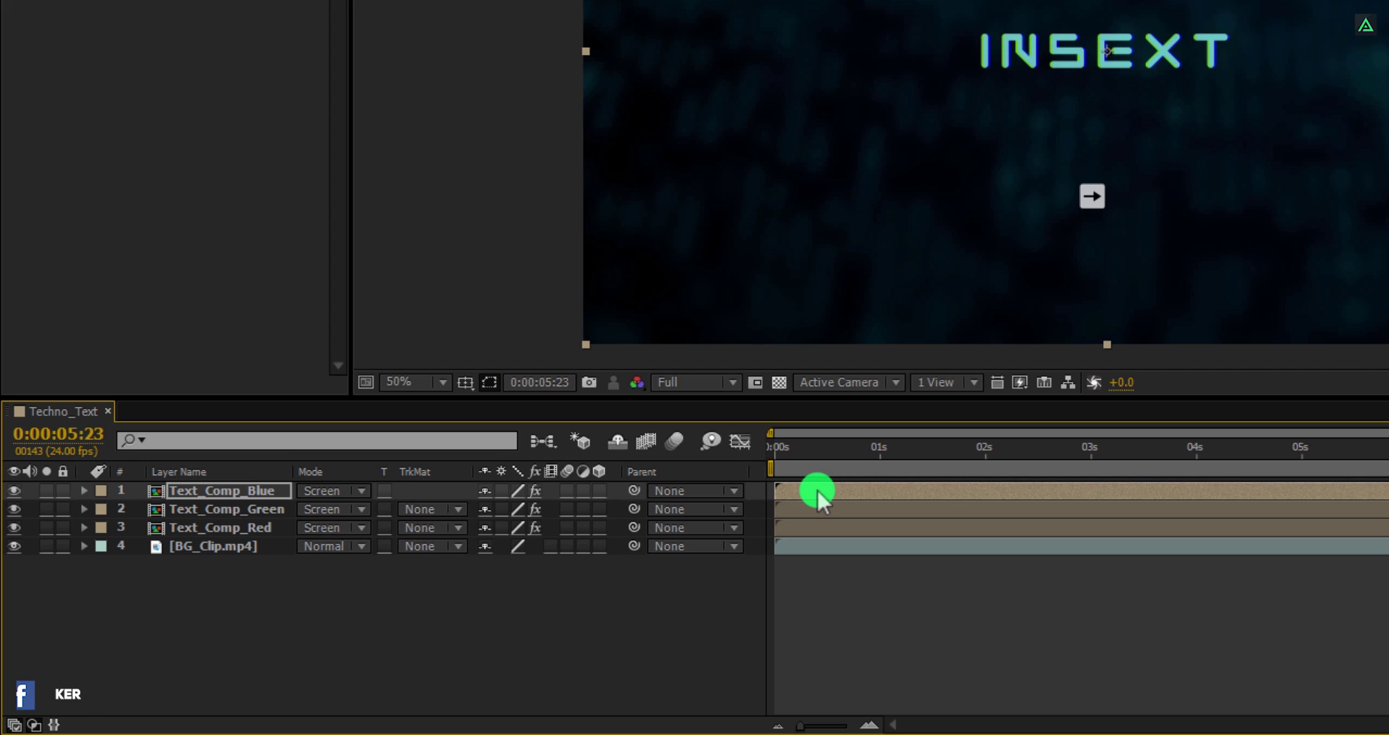
{"action": "left_click", "coordinate": [814, 509]}
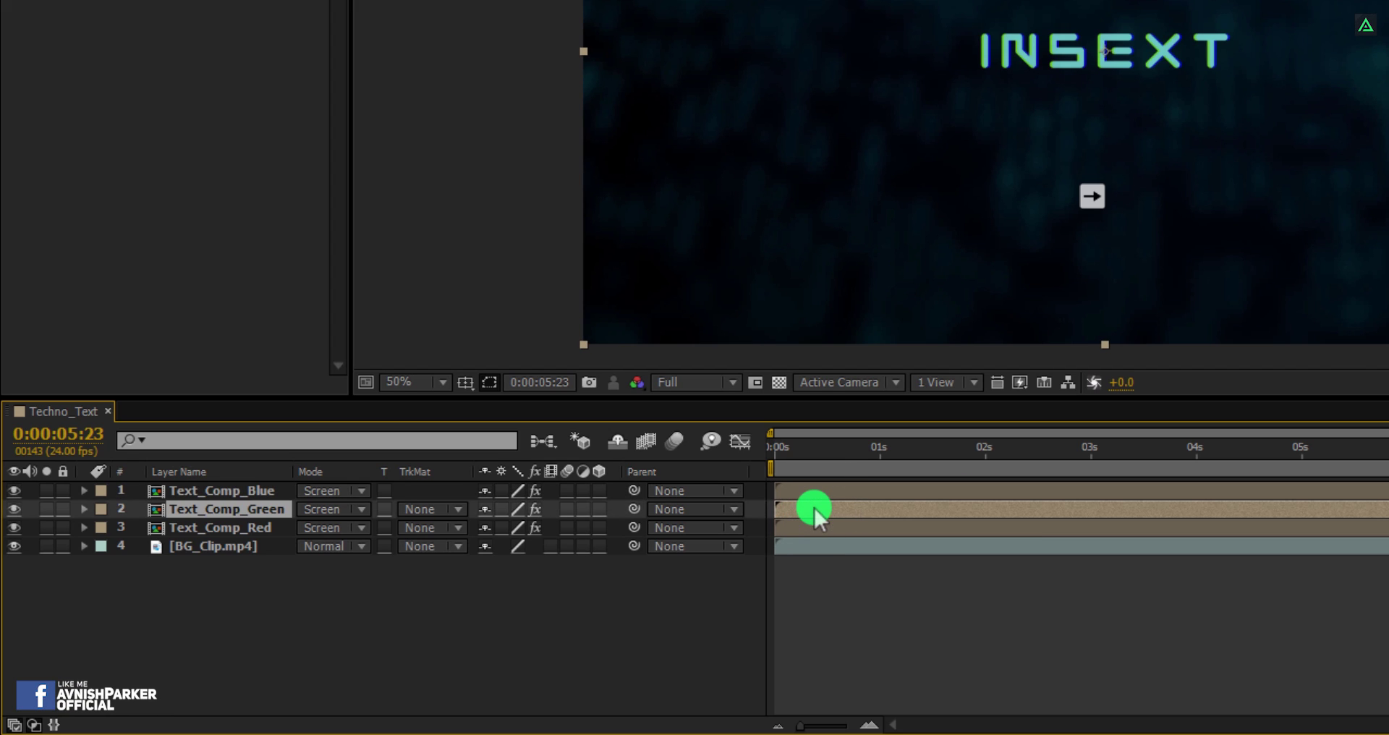
{"action": "key", "text": "Return"}
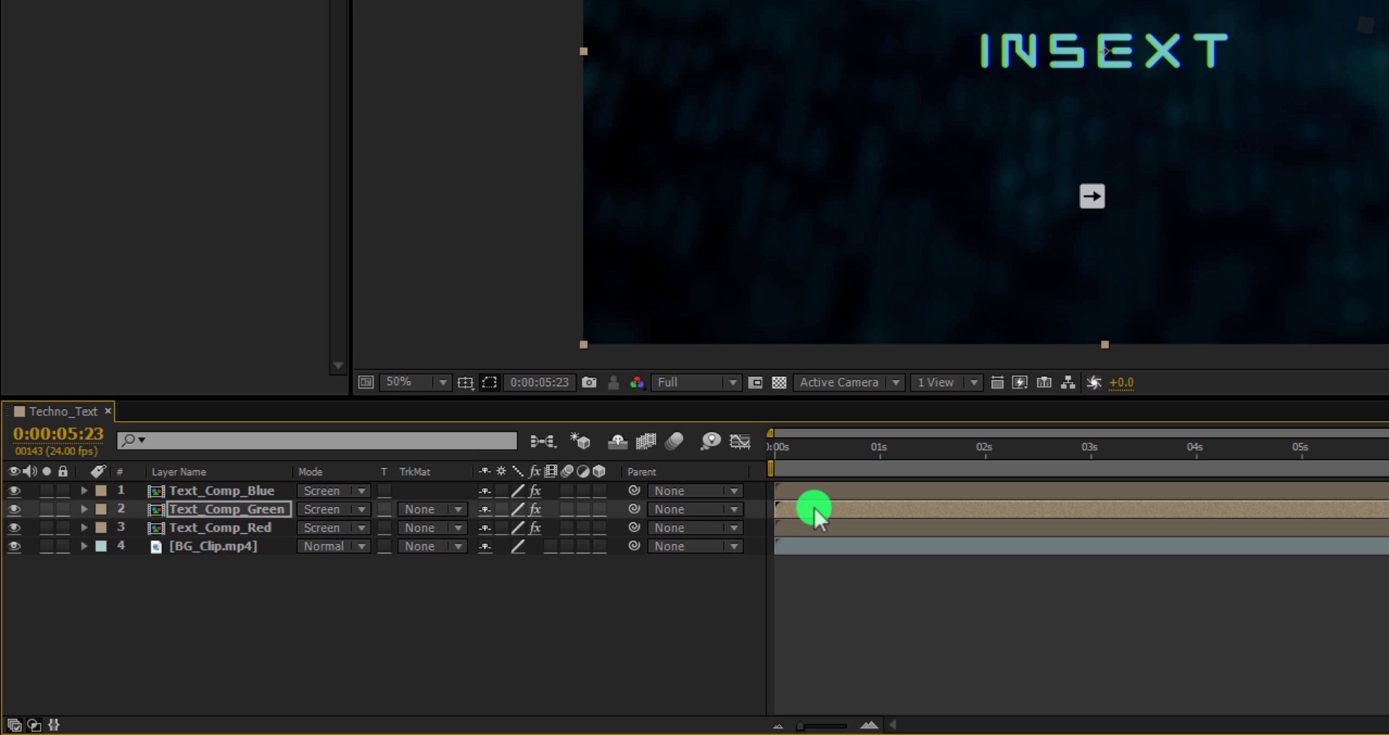
- Nudge Text_Comp_Red slightly to the left to create a small red fringe on the text
{"action": "left_click", "coordinate": [809, 527]}
{"action": "key", "text": "Right"}
{"action": "key", "text": "Right"}
{"action": "key", "text": "Right"}
{"action": "key", "text": "Right"}
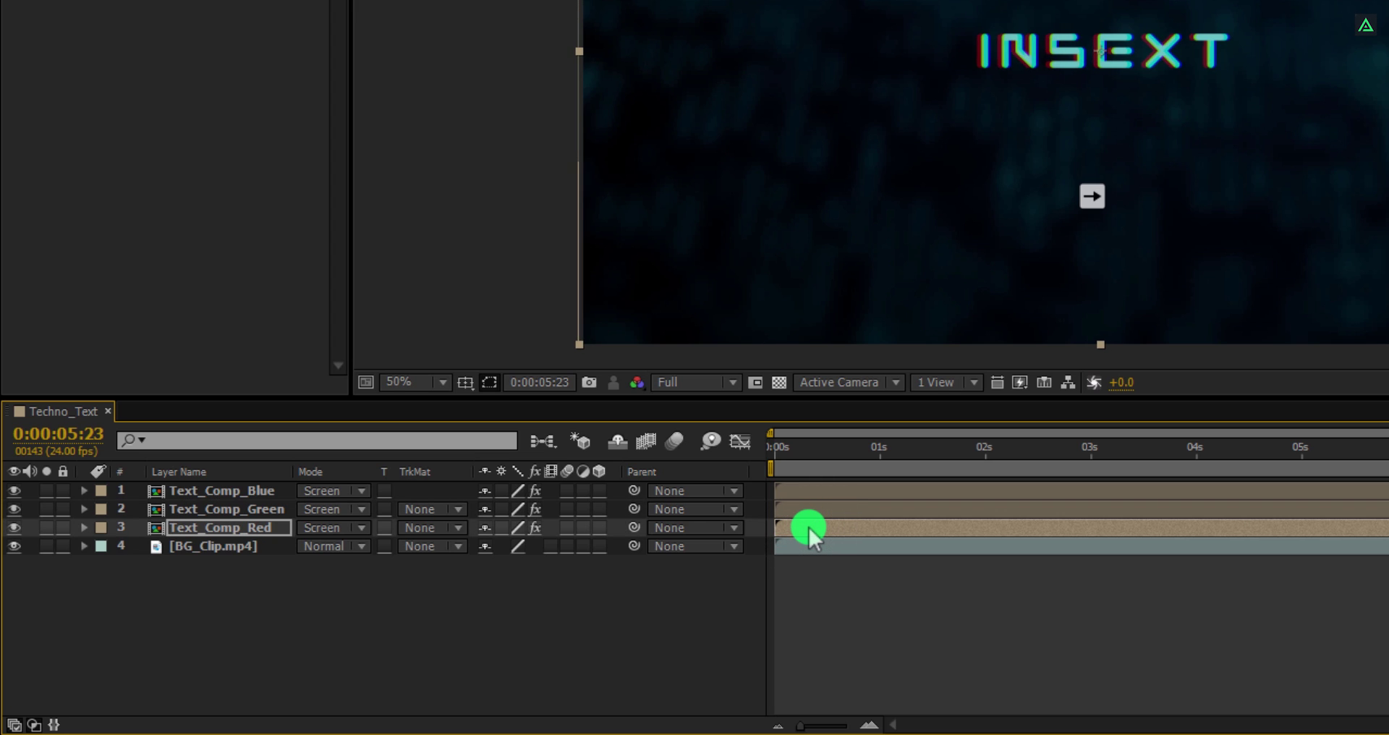
{"action": "key", "text": "shift+Left"}
{"action": "key", "text": "shift+Left"}
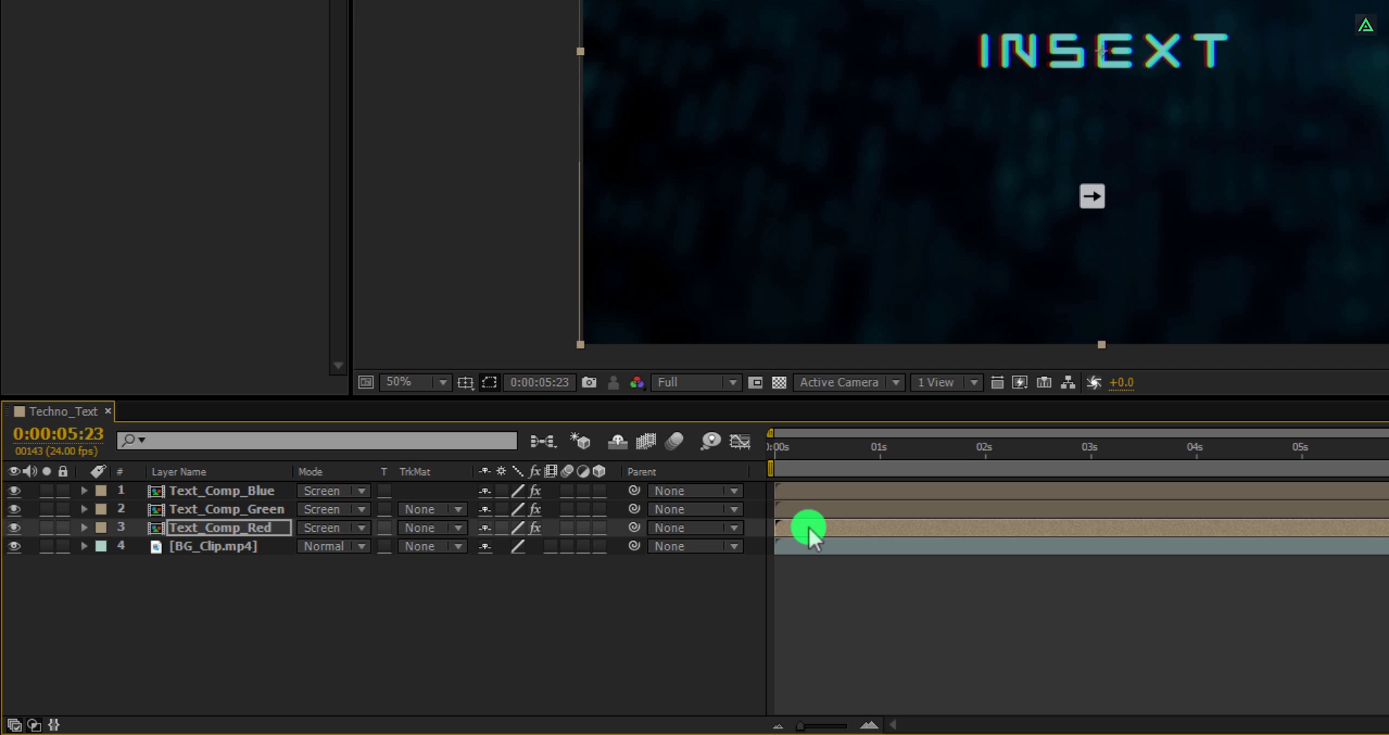
{"action": "key", "text": "shift+Right"}
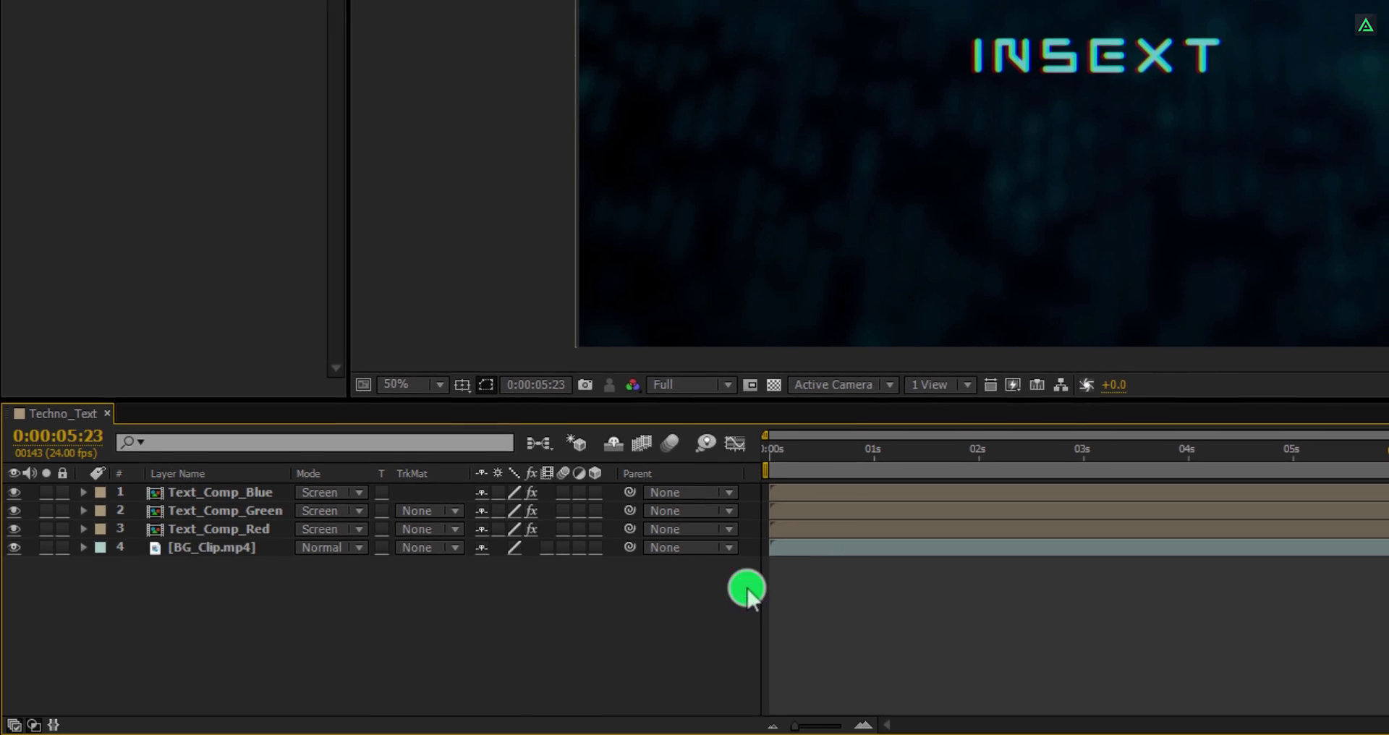
- Scrub through the colour-split reveal, and make the three text layers and BG_Clip.mp4 3D layers
{"action": "left_click_drag", "start_coordinate": [796, 448], "coordinate": [1089, 466]}
{"action": "left_click_drag", "start_coordinate": [987, 497], "coordinate": [1339, 515]}
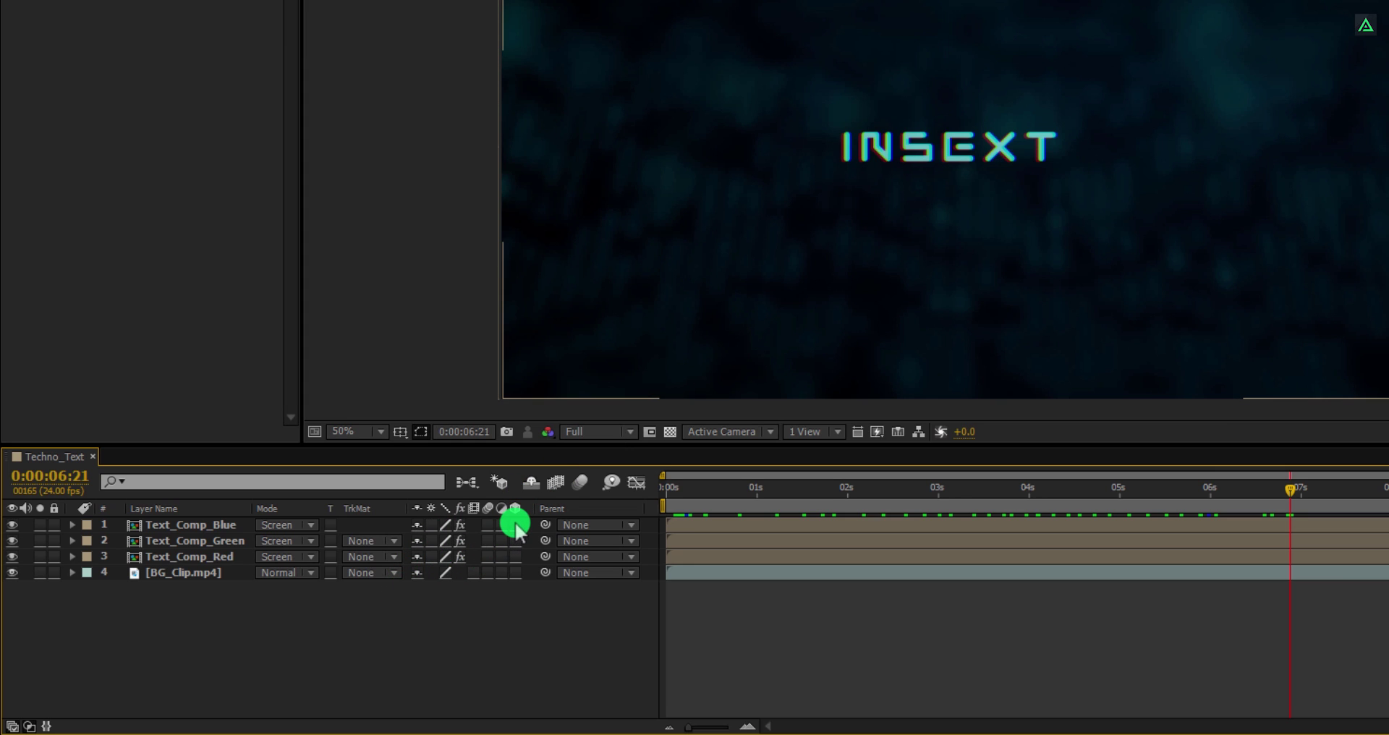
{"action": "left_click_drag", "start_coordinate": [515, 525], "coordinate": [512, 580]}
- Add a two-node camera to the composition using the 50mm preset
{"action": "right_click", "coordinate": [353, 618]}
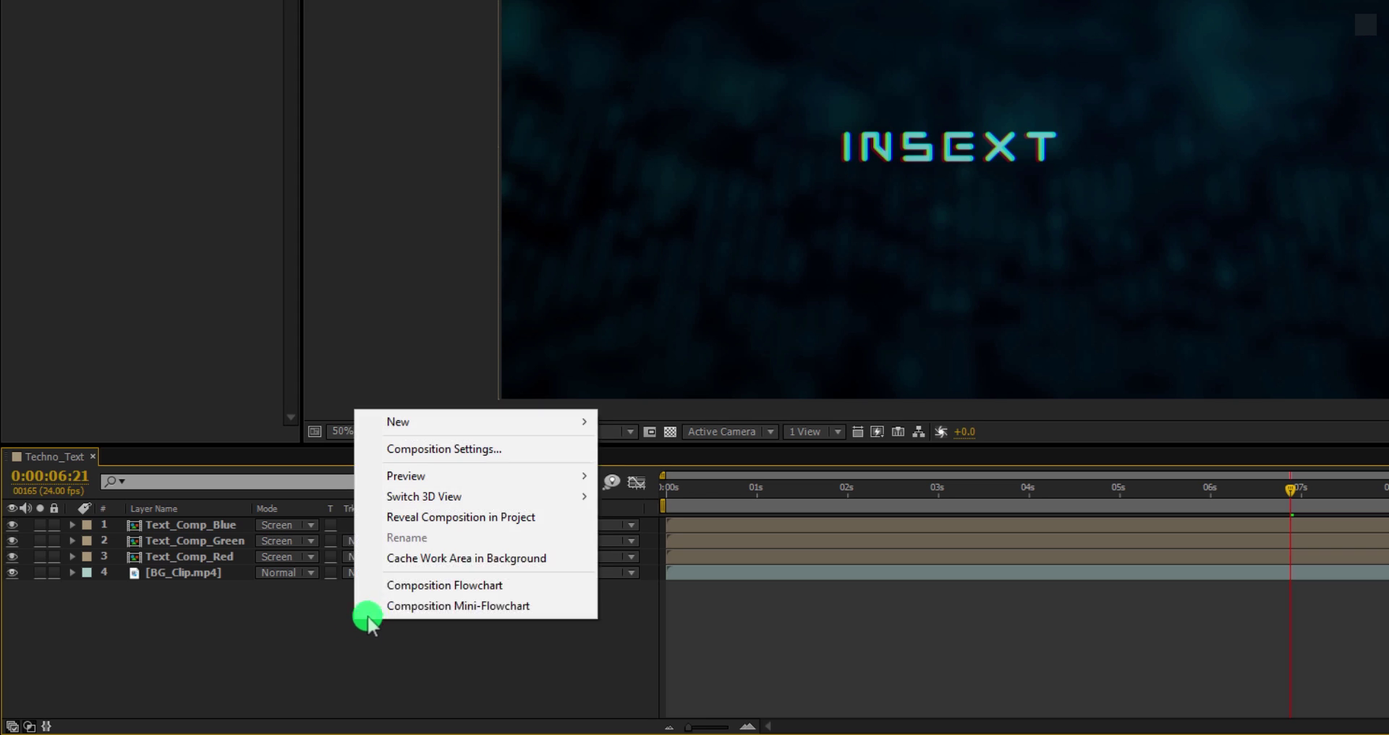
{"action": "mouse_move", "coordinate": [476, 418]}
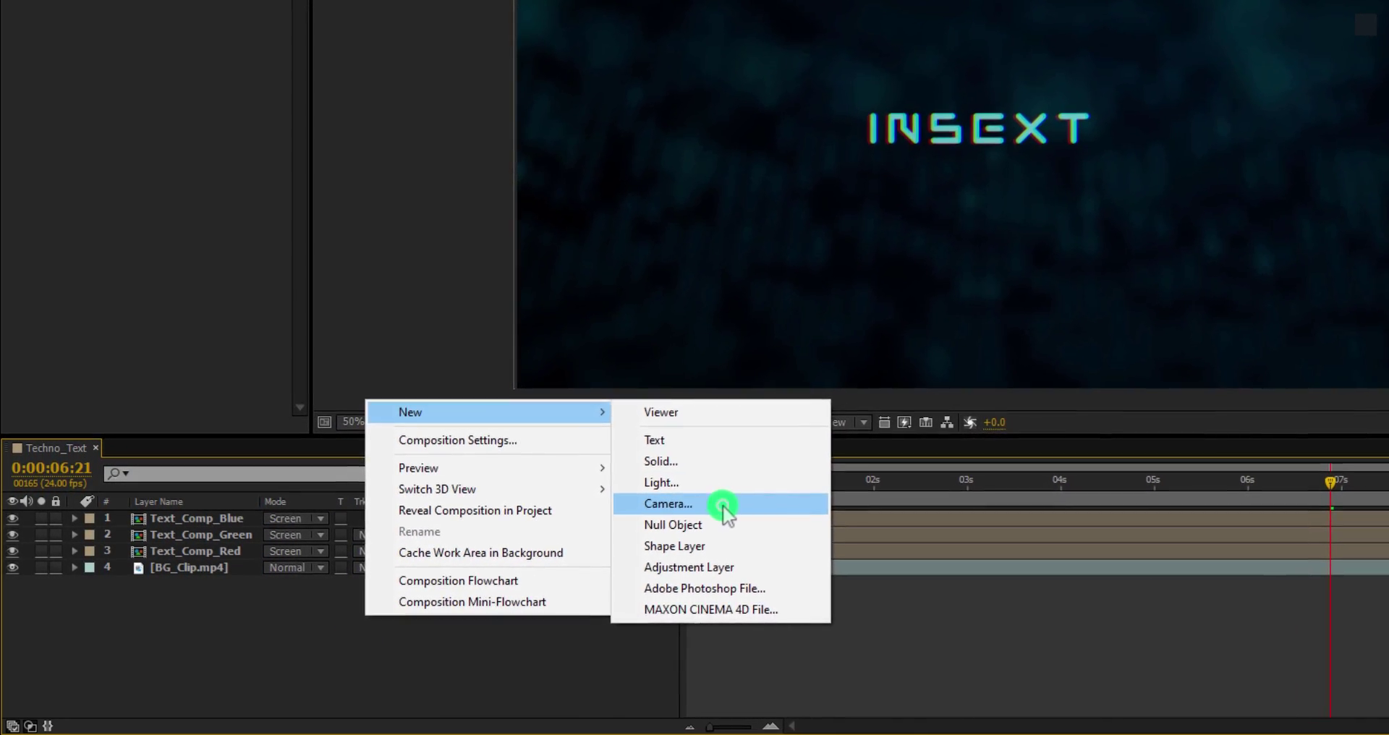
{"action": "left_click", "coordinate": [719, 502]}
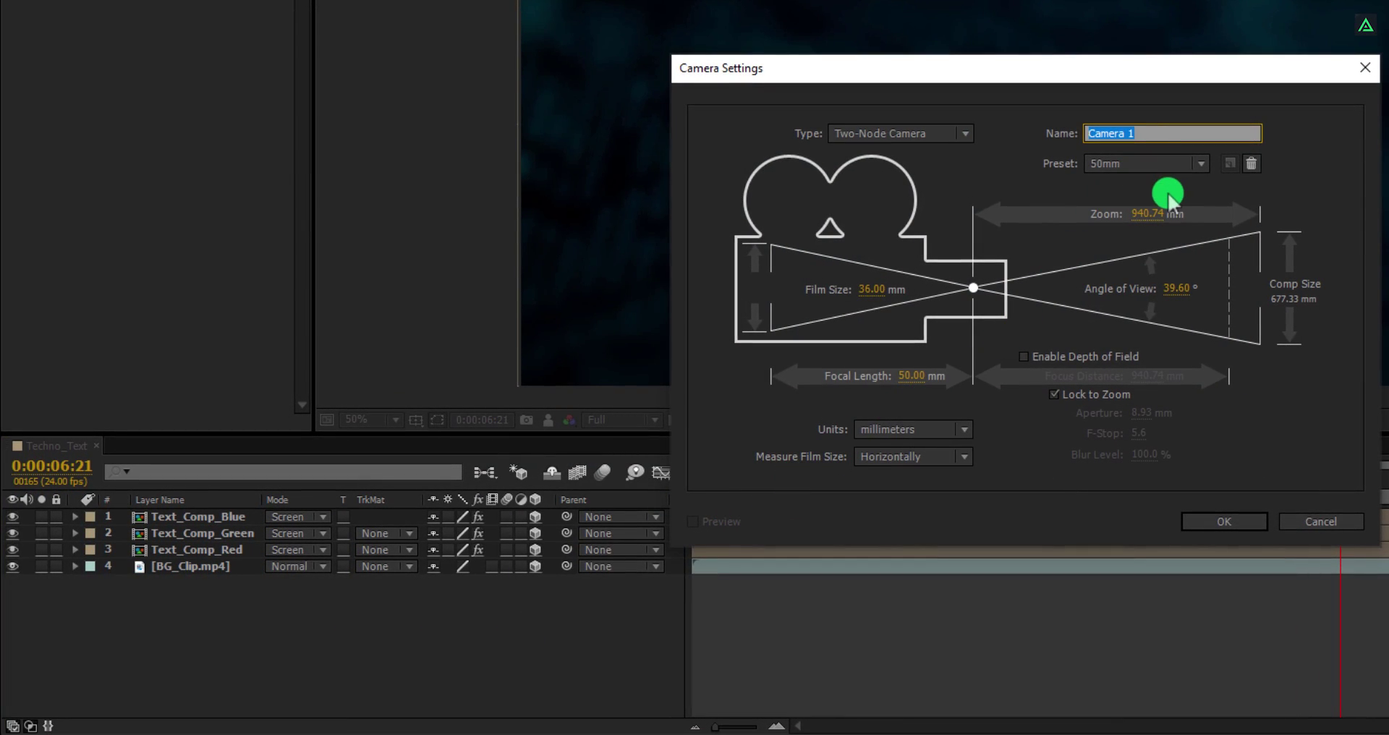
{"action": "left_click", "coordinate": [1173, 170]}
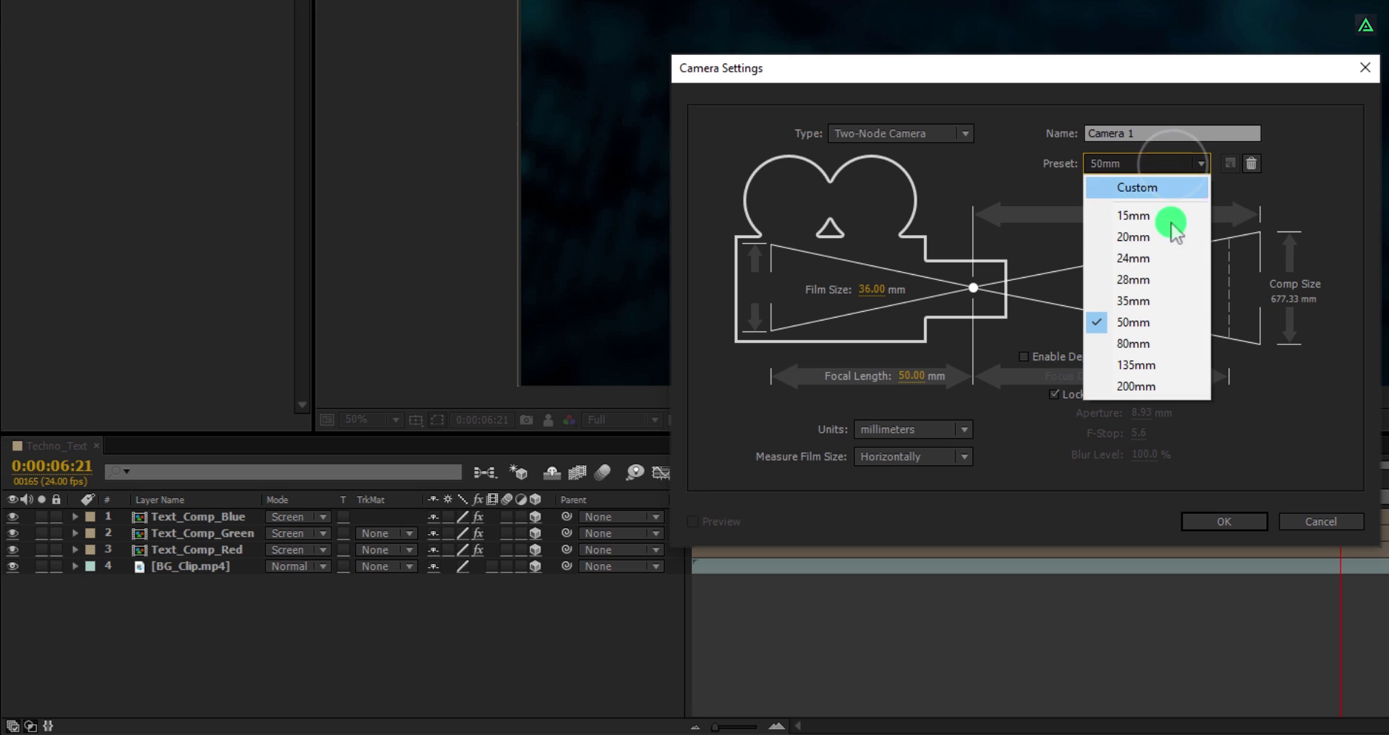
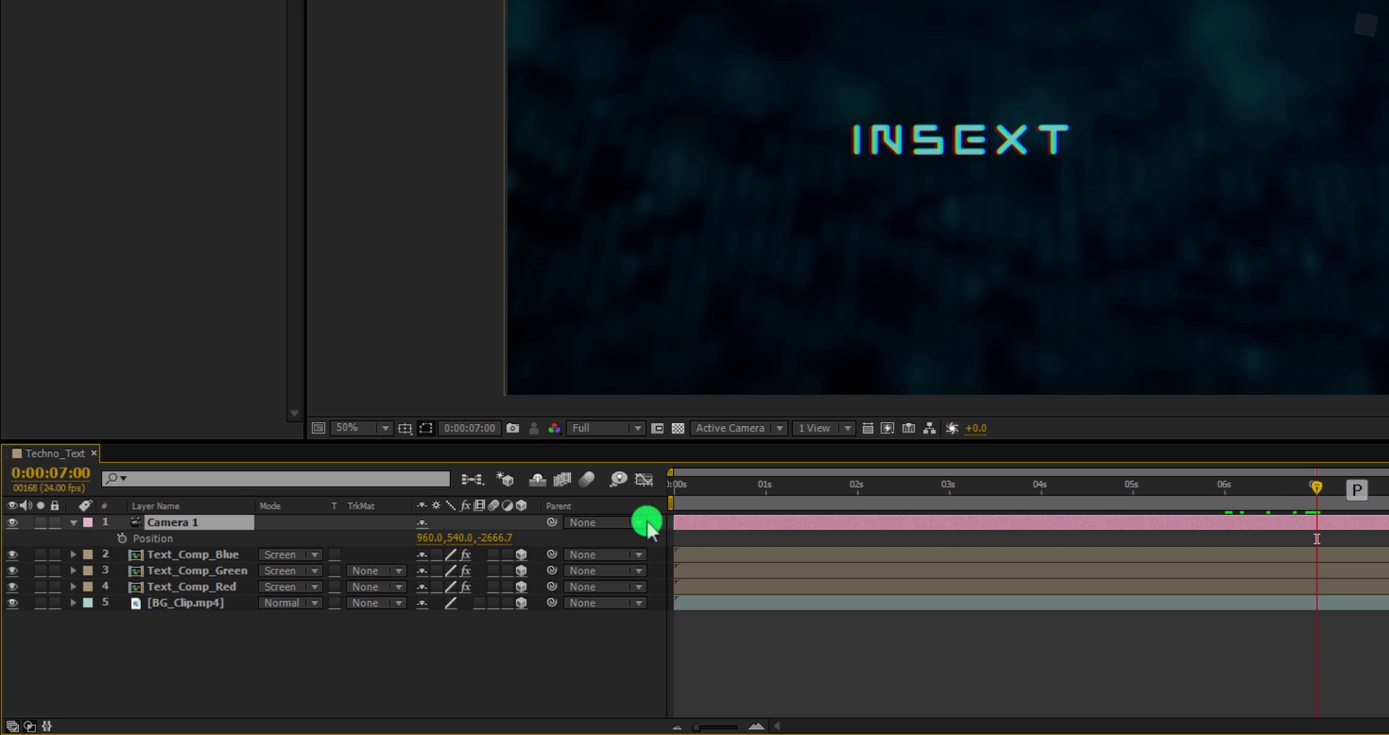
- Set a Position keyframe on Camera 1 at 0:00:07:00 and scrub back through the animation to 0:00:04:02
{"action": "left_click", "coordinate": [121, 539]}
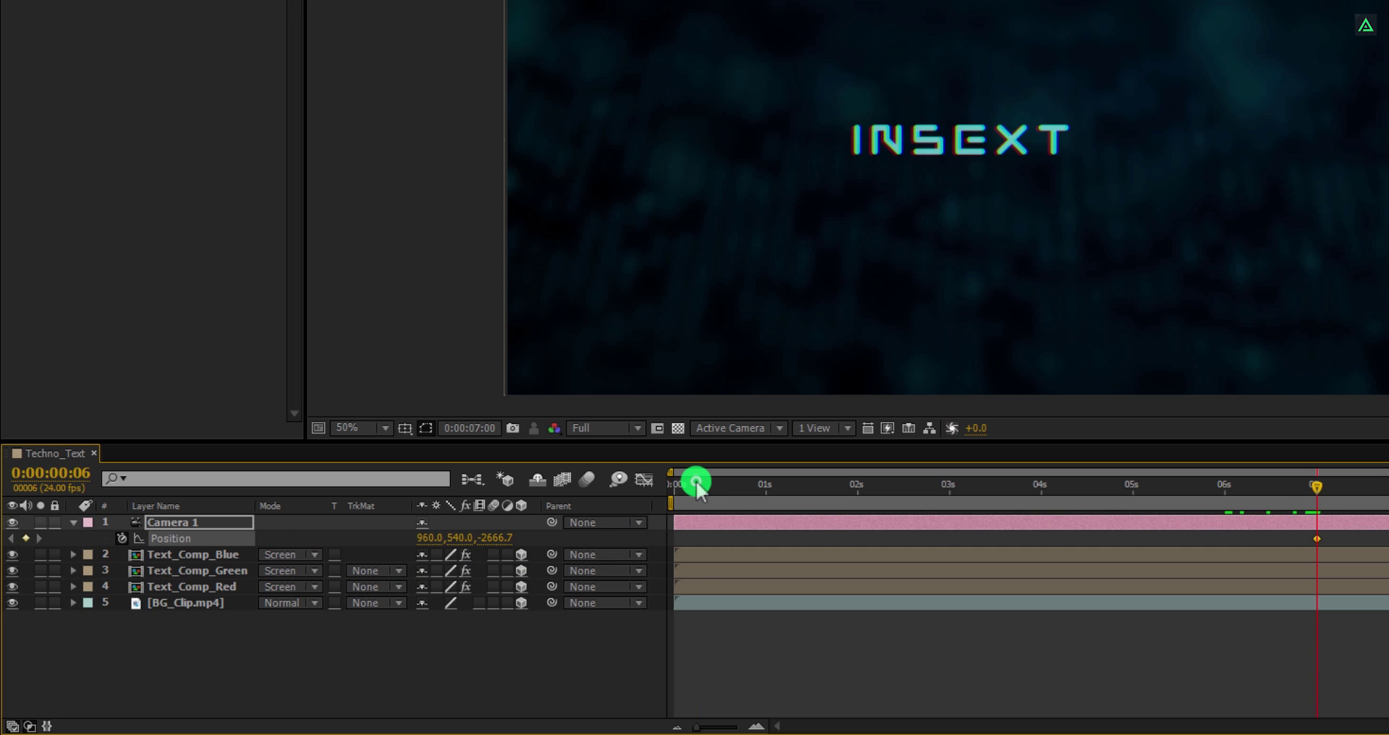
{"action": "left_click_drag", "start_coordinate": [695, 480], "coordinate": [667, 486]}
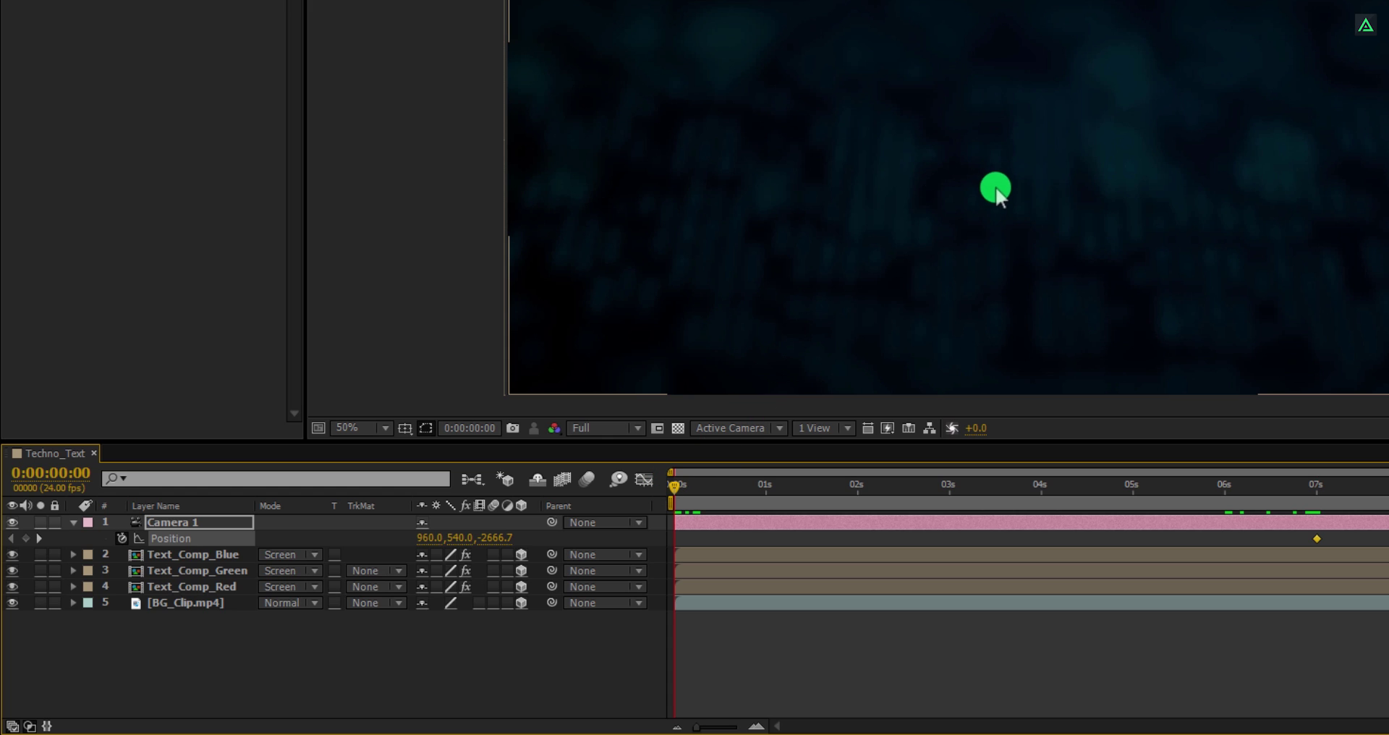
{"action": "left_click_drag", "start_coordinate": [1005, 484], "coordinate": [1049, 503]}
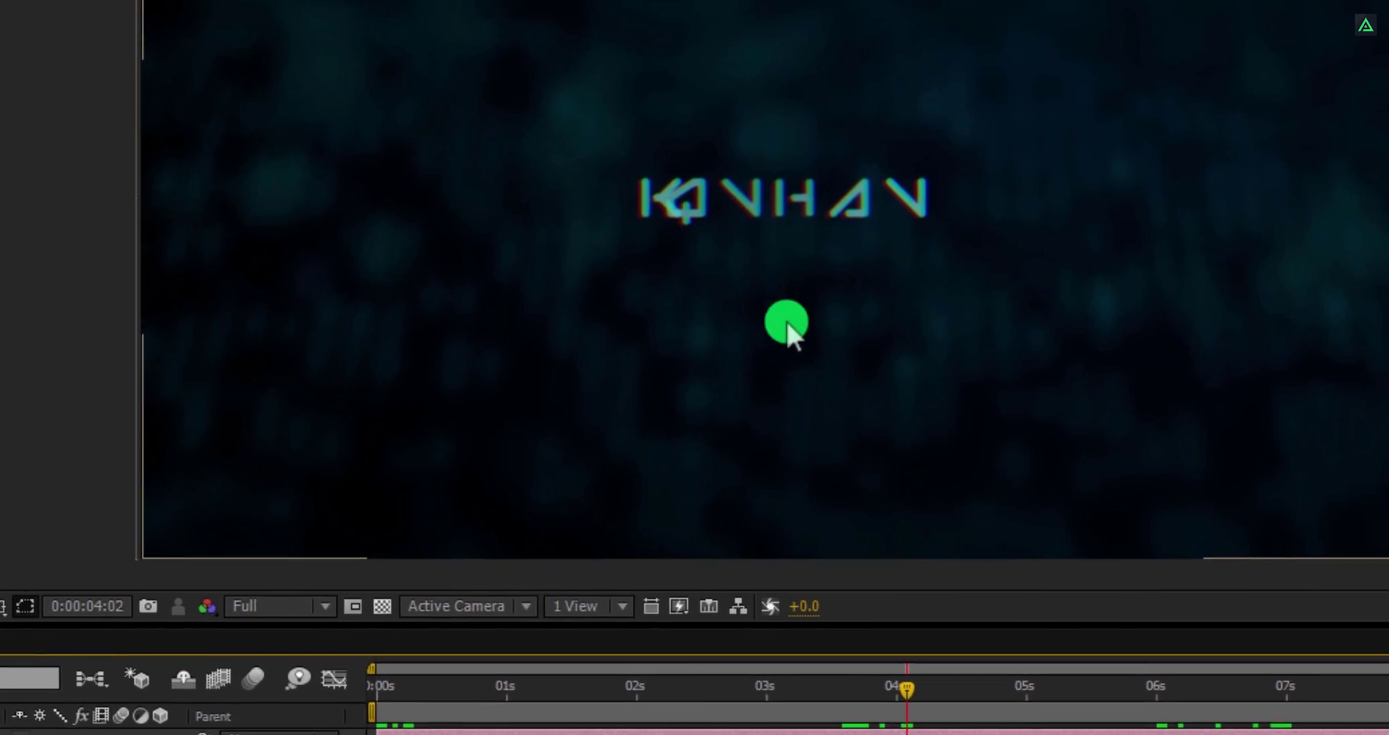
- At 0:00:04:02, dolly Camera 1 in toward the text to a Z position of about -1115
{"action": "key", "text": "c"}
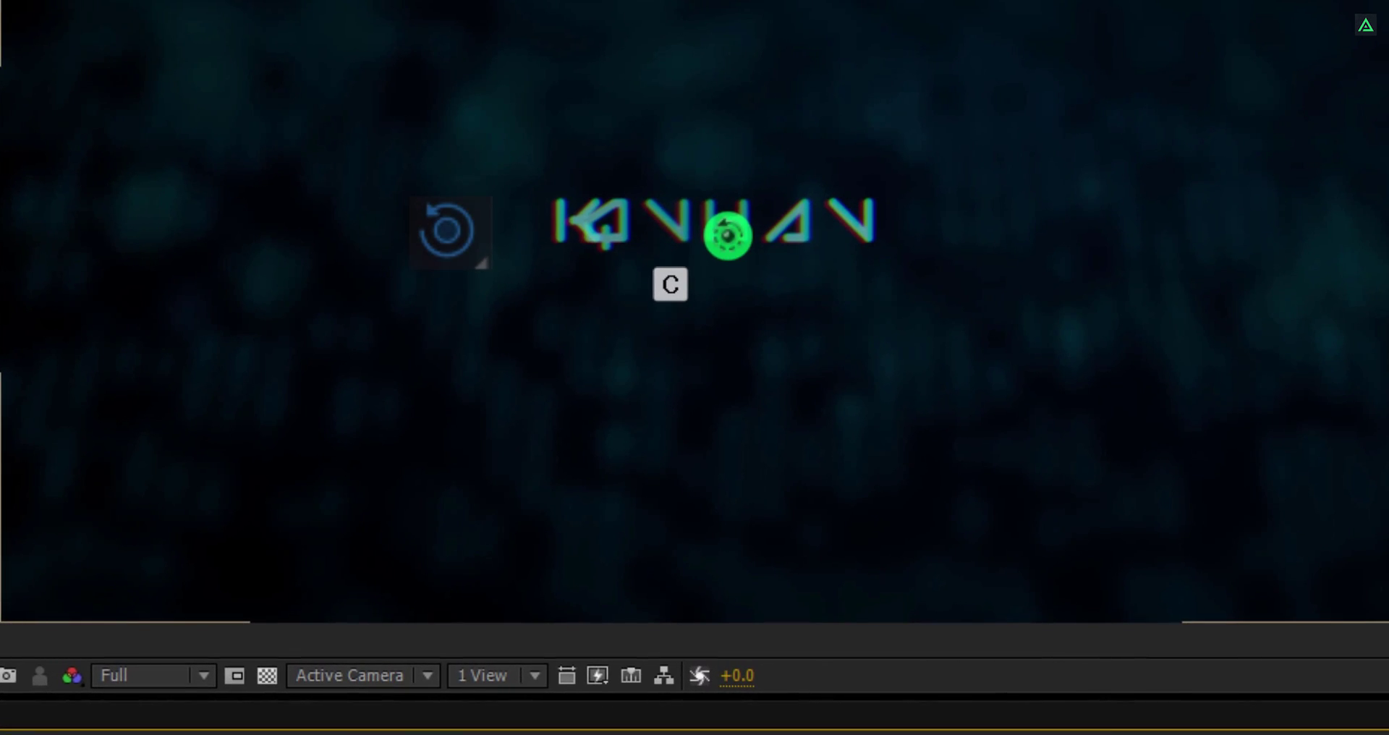
{"action": "key", "text": "c"}
{"action": "key", "text": "c"}
{"action": "key", "text": "c"}
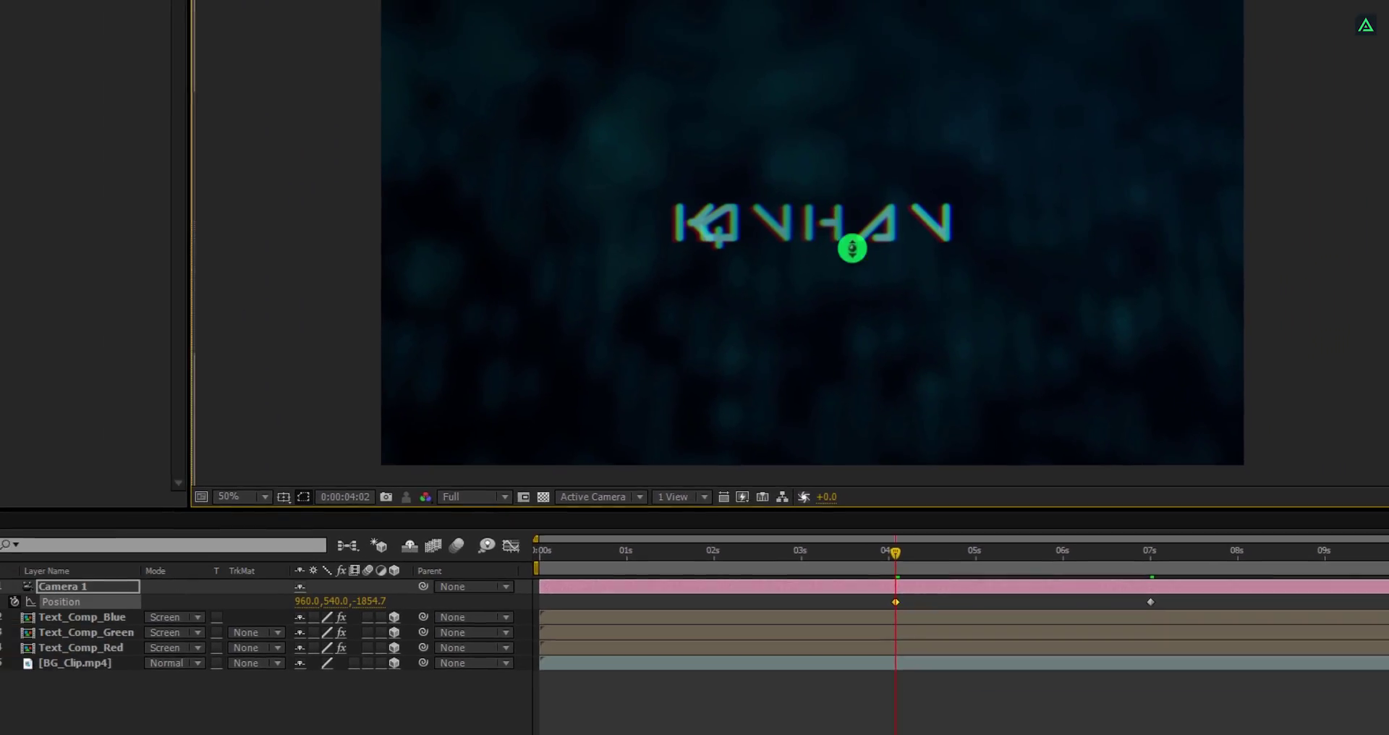
{"action": "left_click_drag", "start_coordinate": [850, 247], "coordinate": [849, 35]}
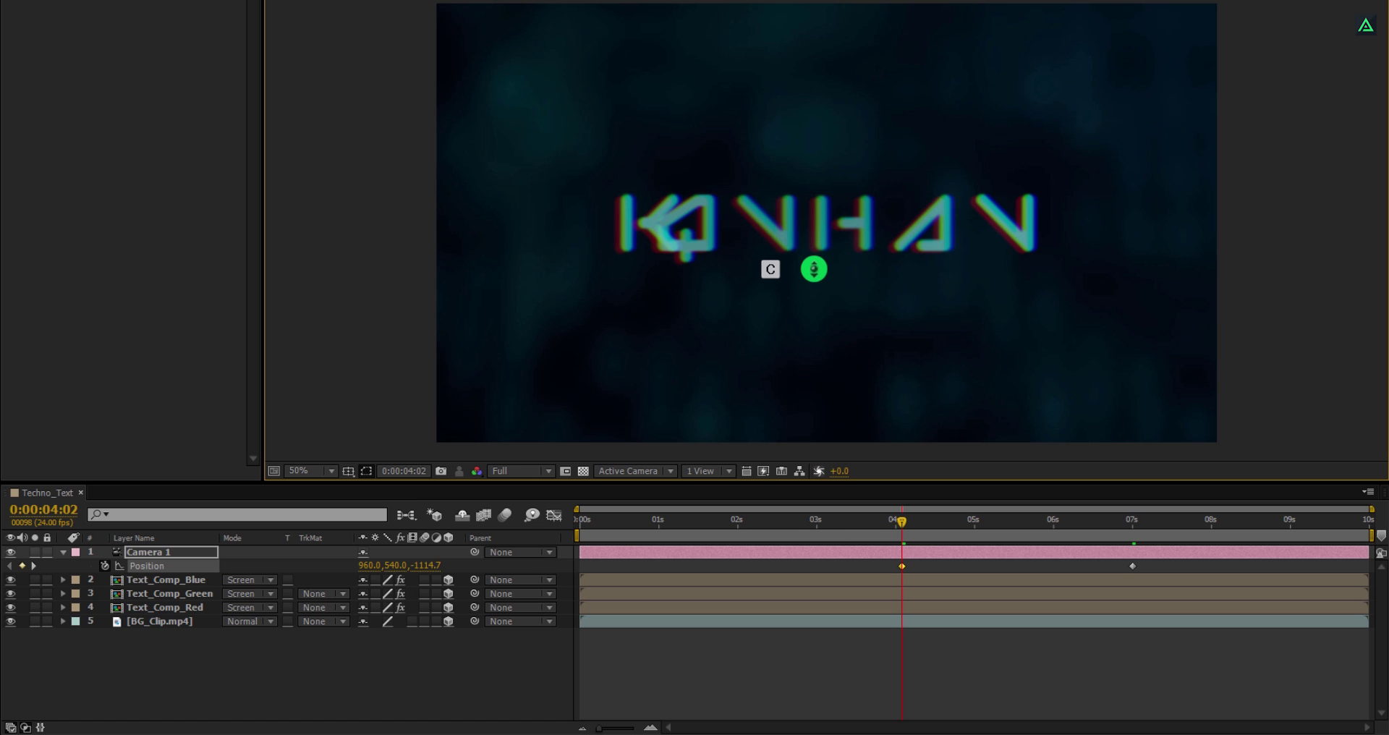
- Orbit Camera 1 around the text at 0:00:04:02 to a tilted view, with Position about 1143.5, 1263.9, -827.5
{"action": "left_click_drag", "start_coordinate": [815, 257], "coordinate": [834, 195]}
{"action": "key", "text": "c"}
{"action": "key", "text": "c"}
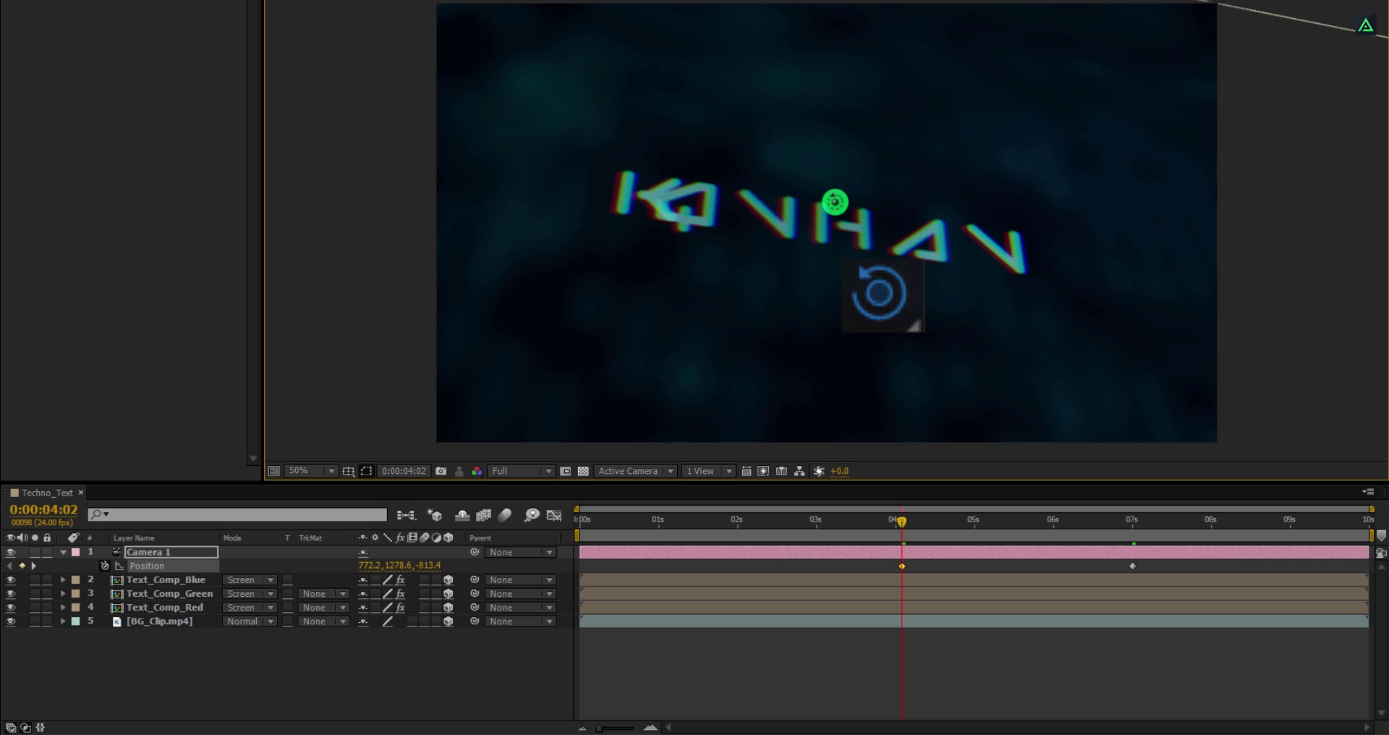
{"action": "left_click_drag", "start_coordinate": [747, 207], "coordinate": [793, 203]}
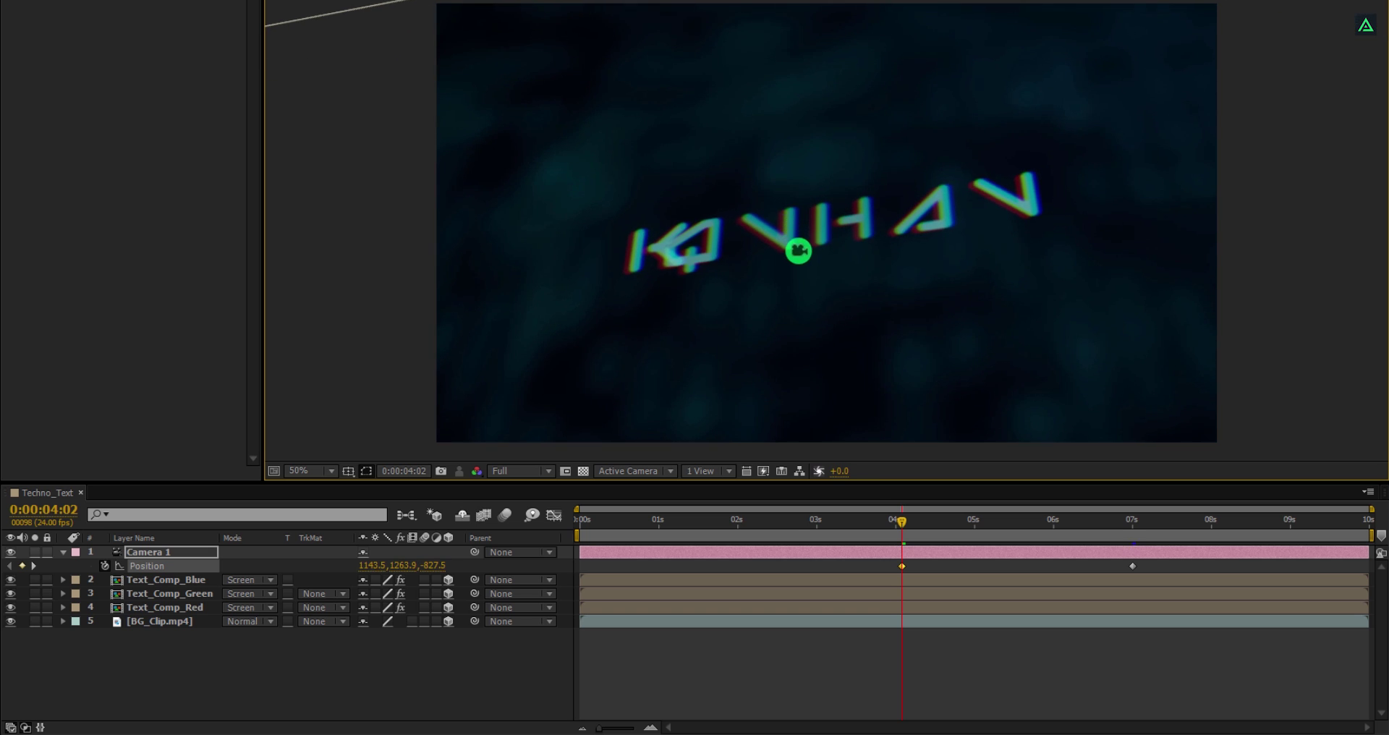
- Dolly Camera 1 closer to the text, to Position about 1114.8, 1151.0, -698.4, and move that keyframe to 0:00:00:00
{"action": "key", "text": "c"}
{"action": "key", "text": "c"}
{"action": "left_click_drag", "start_coordinate": [800, 238], "coordinate": [804, 179]}
{"action": "left_click_drag", "start_coordinate": [915, 522], "coordinate": [672, 548]}
{"action": "left_click", "coordinate": [920, 562]}
- Apply Easy Ease to both Position keyframes of Camera 1
{"action": "left_click", "coordinate": [1316, 539]}
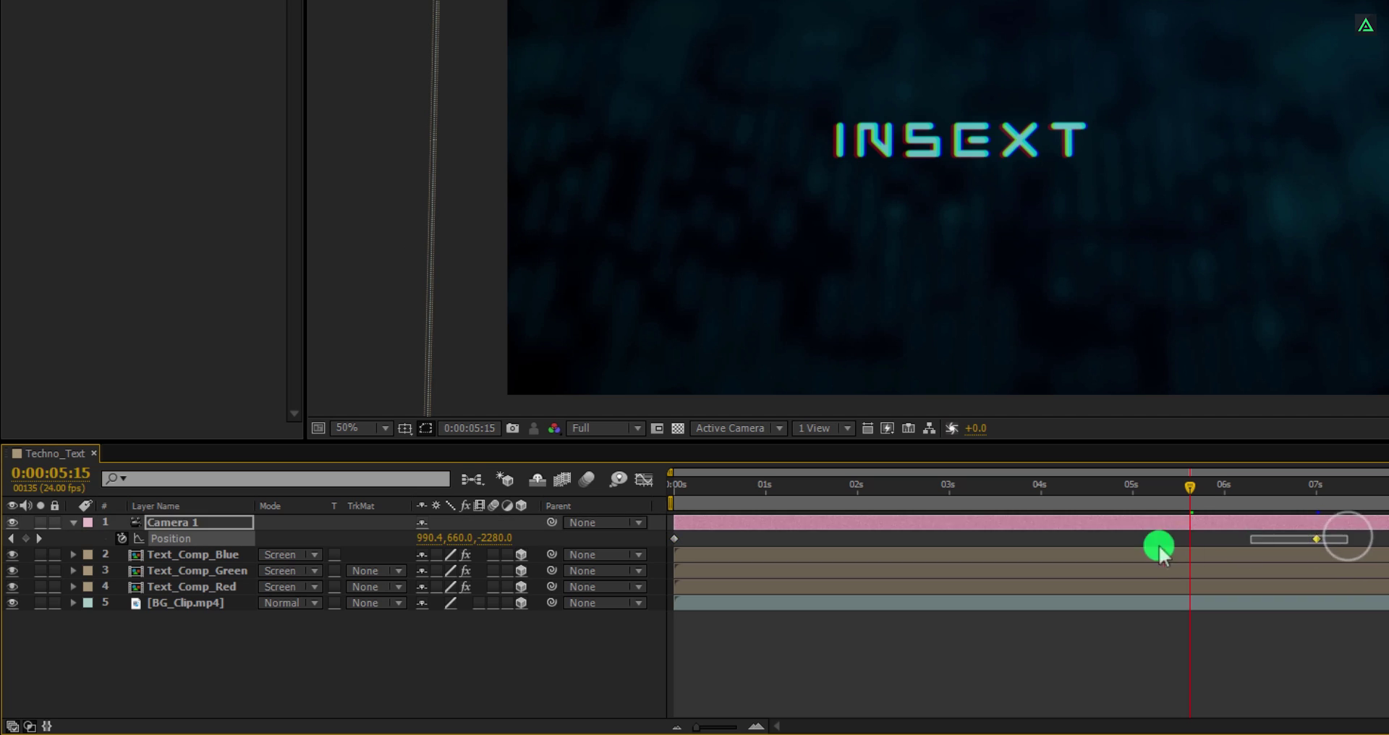
{"action": "right_click", "coordinate": [674, 538]}
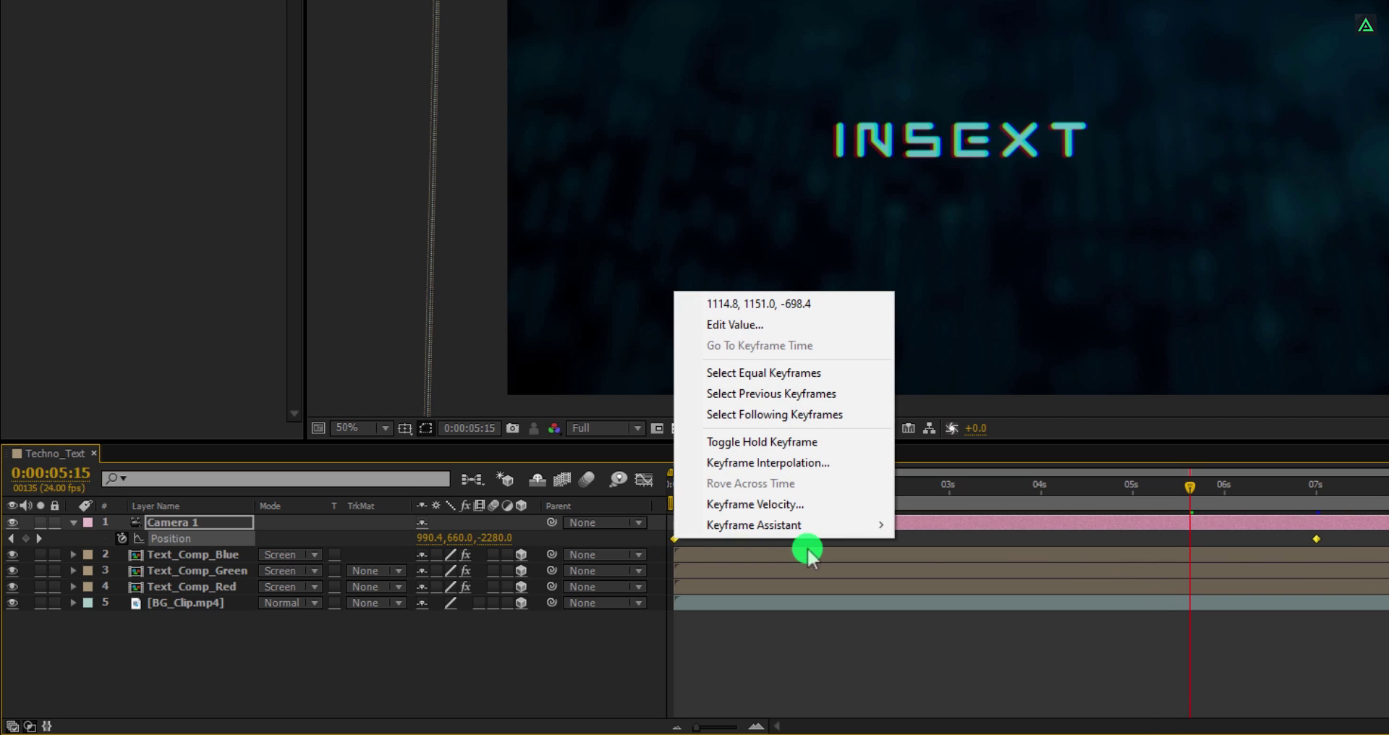
{"action": "mouse_move", "coordinate": [843, 530]}
{"action": "left_click", "coordinate": [970, 565]}
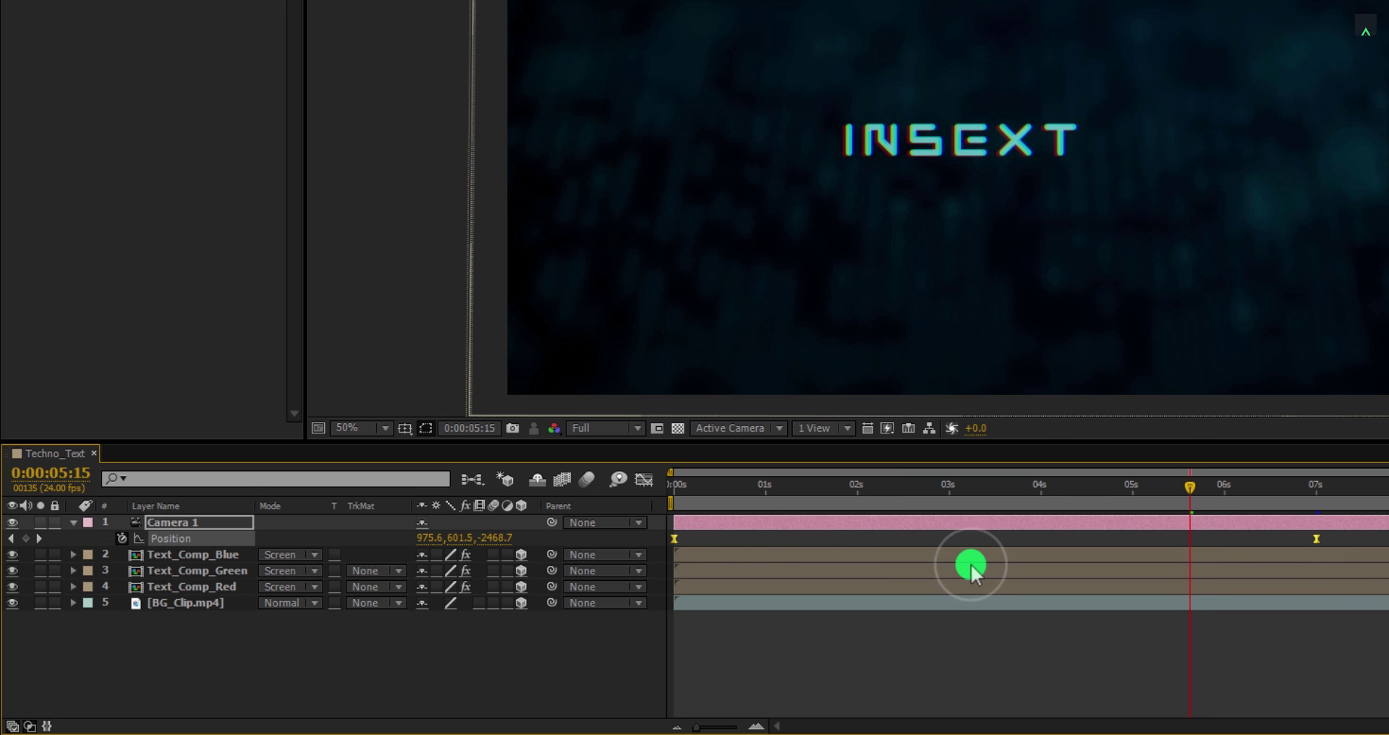
- In Camera 1's speed graph, extend the last Position keyframe's incoming handle back to about 4.7 s, and scrub through the move to 0:00:06:09
{"action": "left_click", "coordinate": [648, 479]}
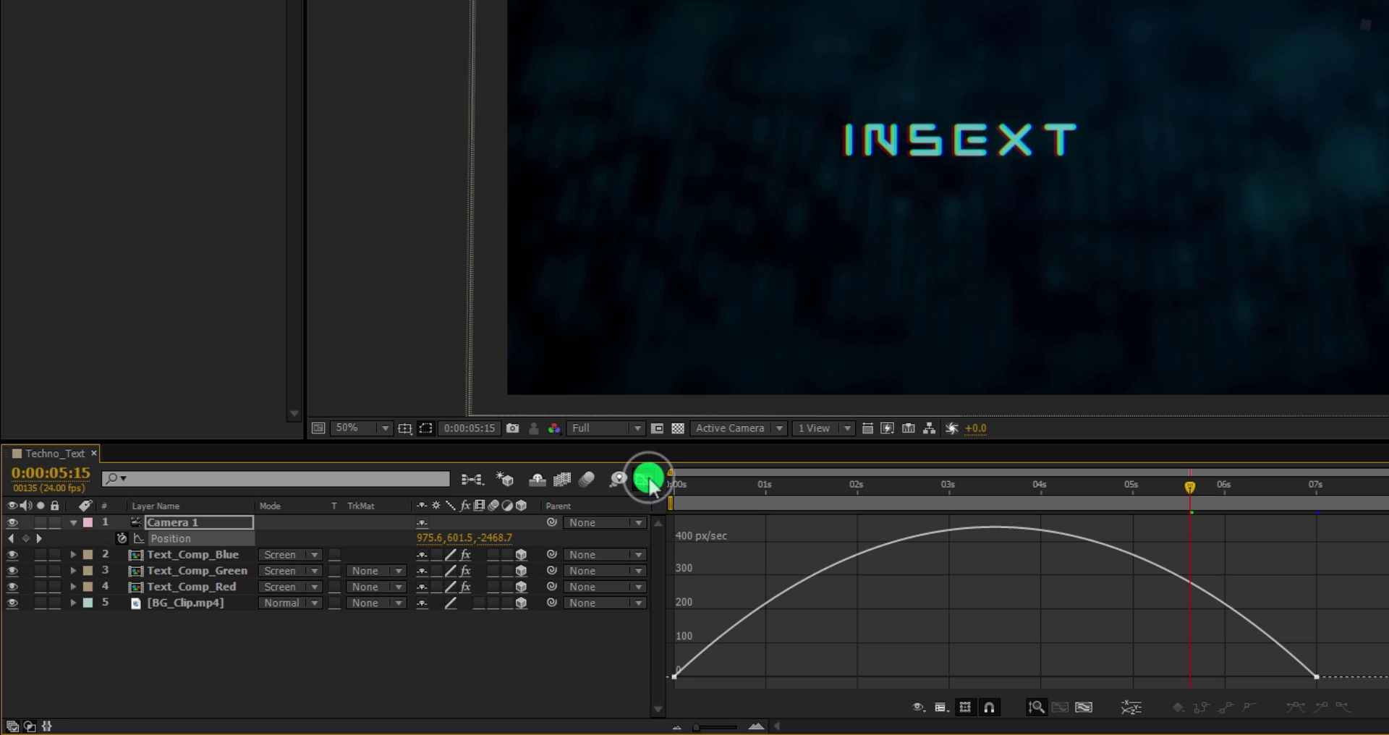
{"action": "left_click_drag", "start_coordinate": [1323, 662], "coordinate": [1292, 685]}
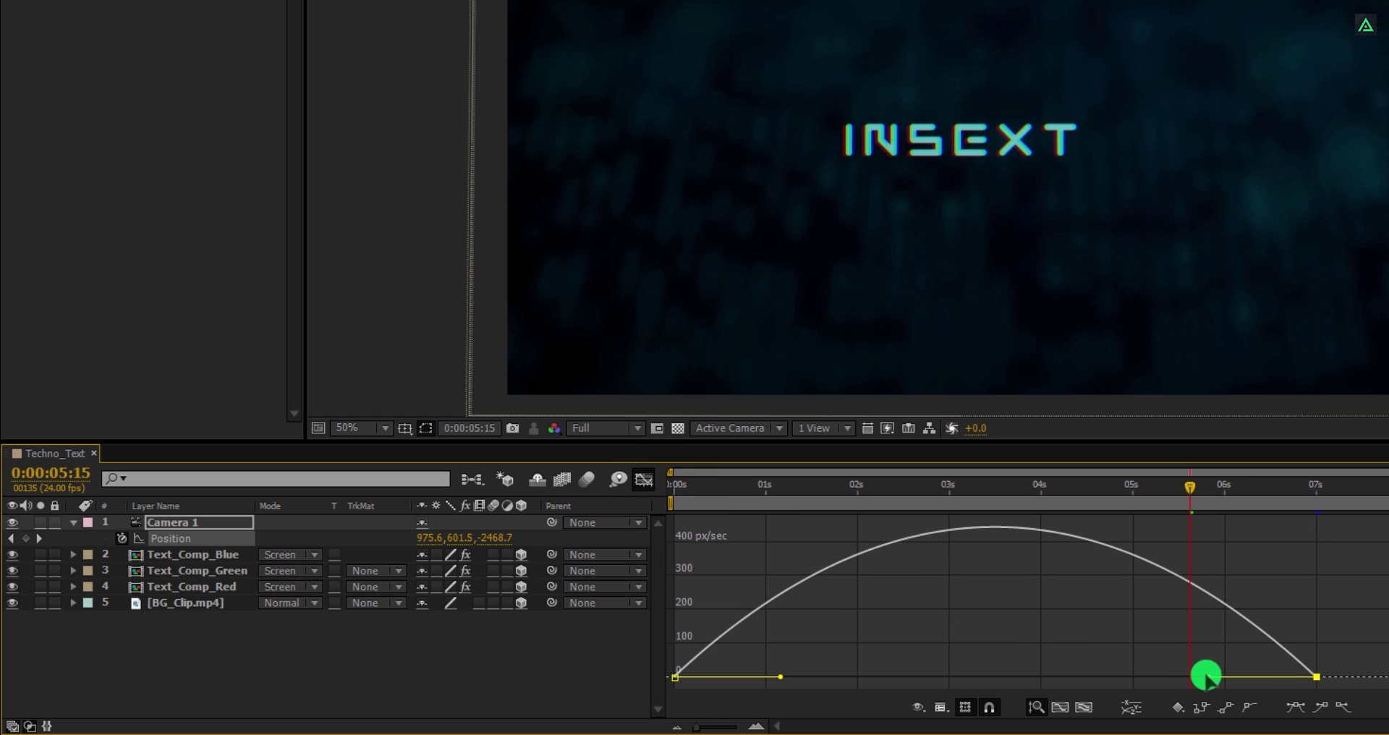
{"action": "left_click_drag", "start_coordinate": [1207, 677], "coordinate": [1105, 677]}
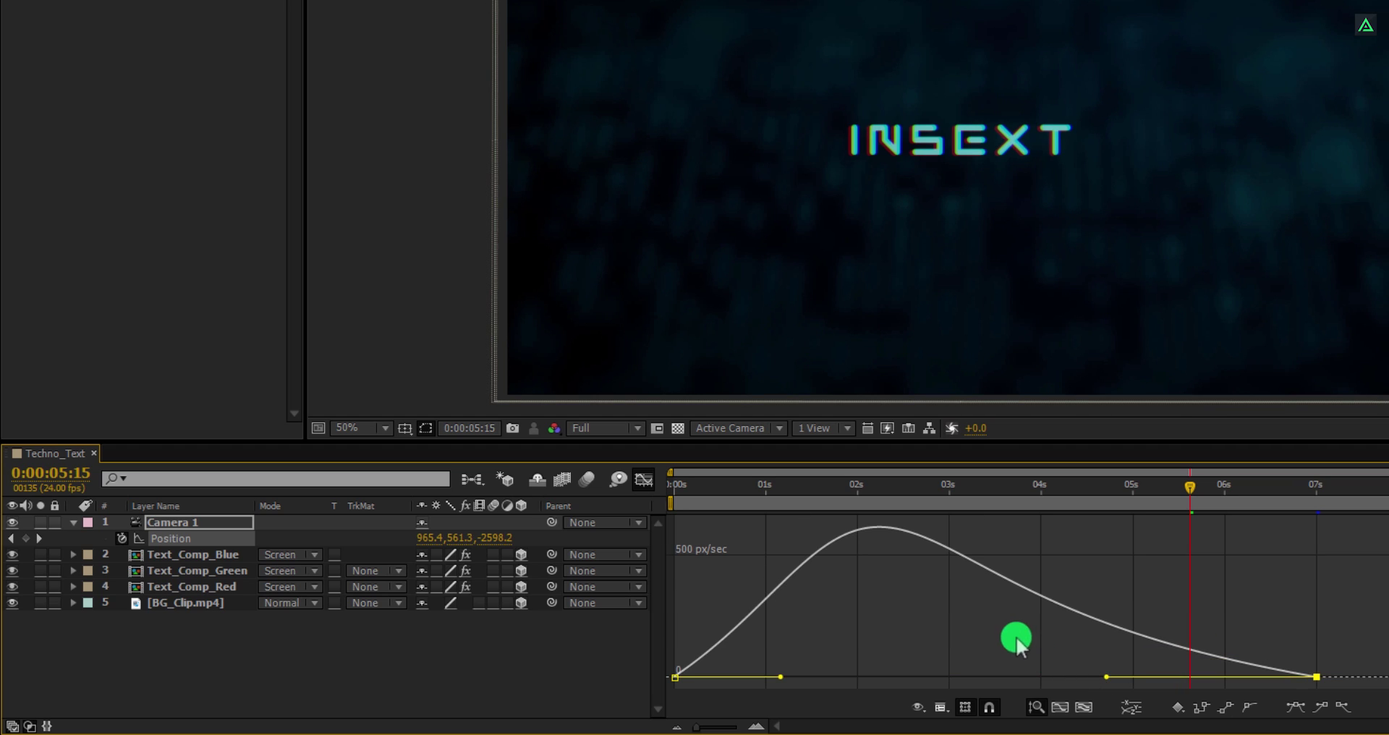
{"action": "right_click", "coordinate": [938, 591]}
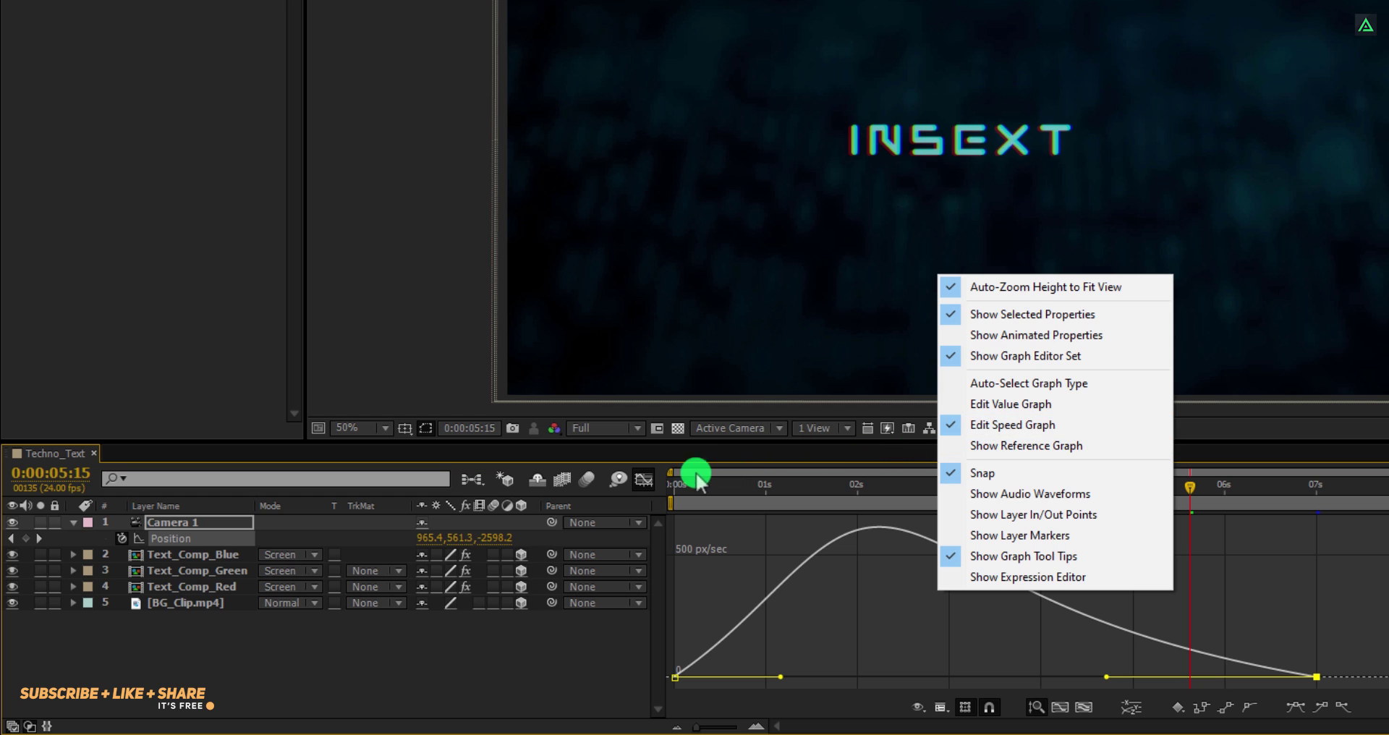
{"action": "left_click", "coordinate": [648, 480]}
{"action": "left_click_drag", "start_coordinate": [676, 484], "coordinate": [1260, 550]}
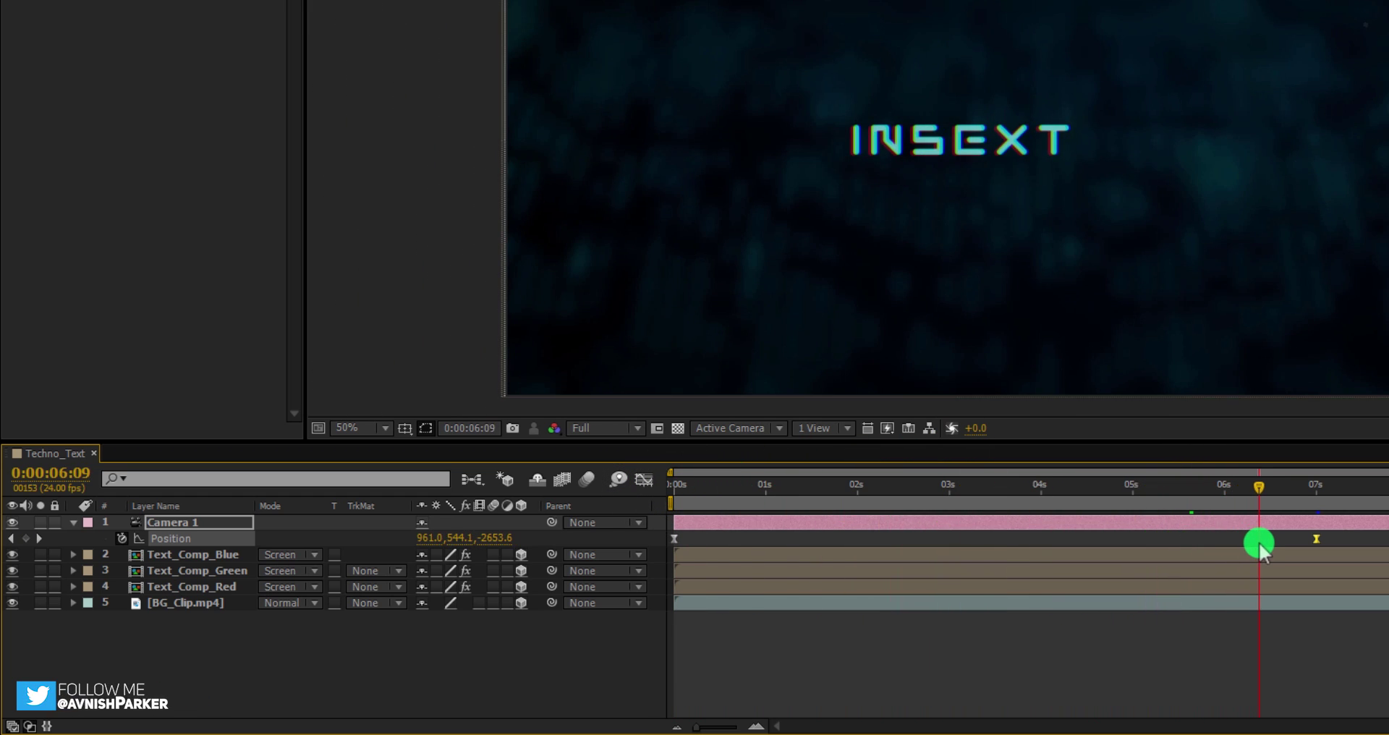
- Add an adjustment layer above Camera 1 and name it Noise
{"action": "right_click", "coordinate": [218, 653]}
{"action": "mouse_move", "coordinate": [359, 450]}
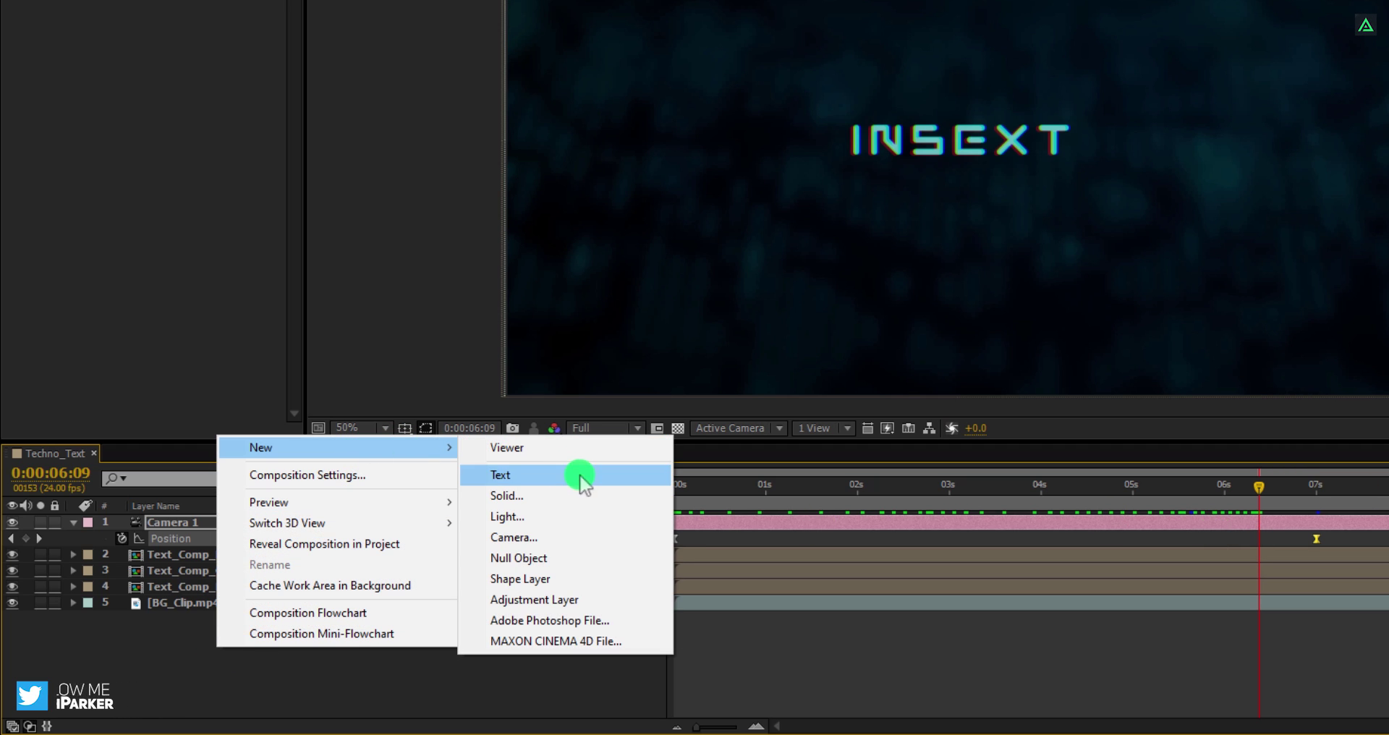
{"action": "left_click", "coordinate": [598, 599]}
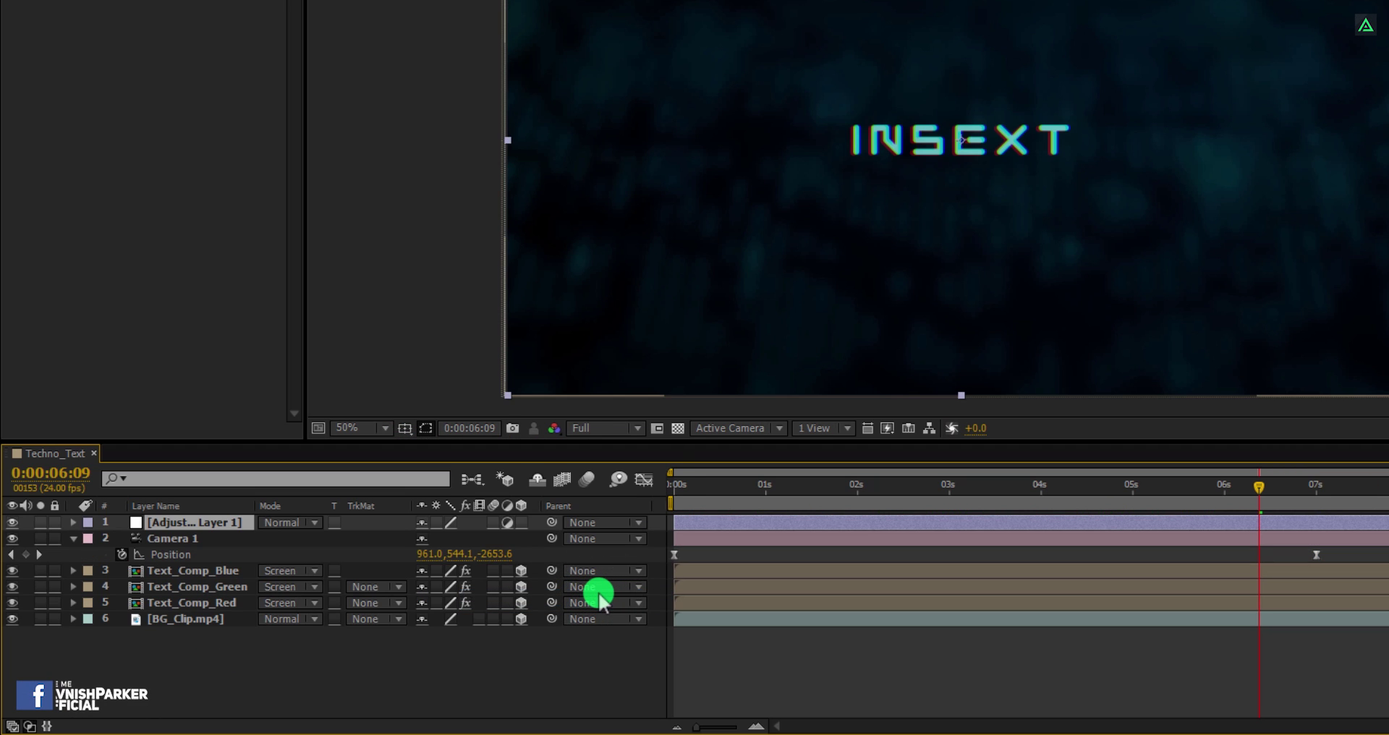
{"action": "key", "text": "Return"}
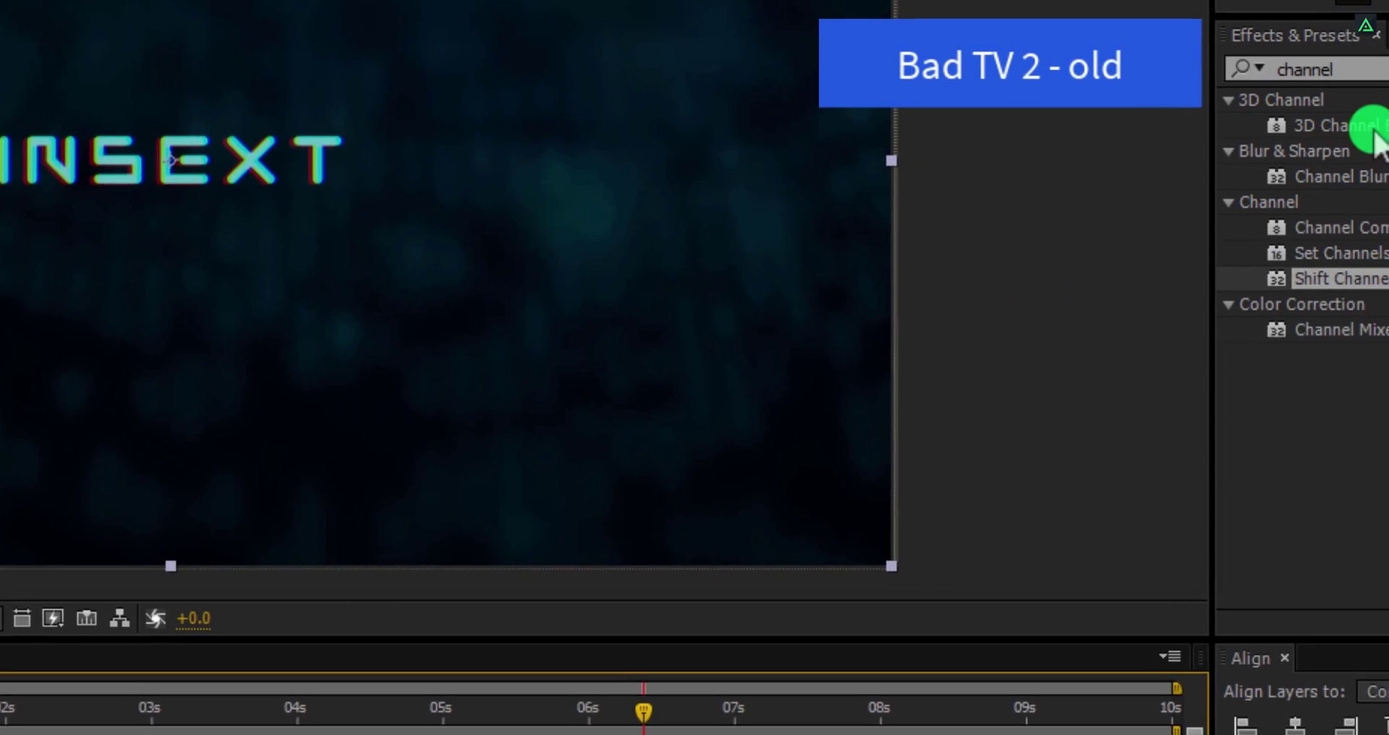
- Apply the Bad TV 2 - old animation preset to the Noise adjustment layer
{"action": "left_click", "coordinate": [1367, 67]}
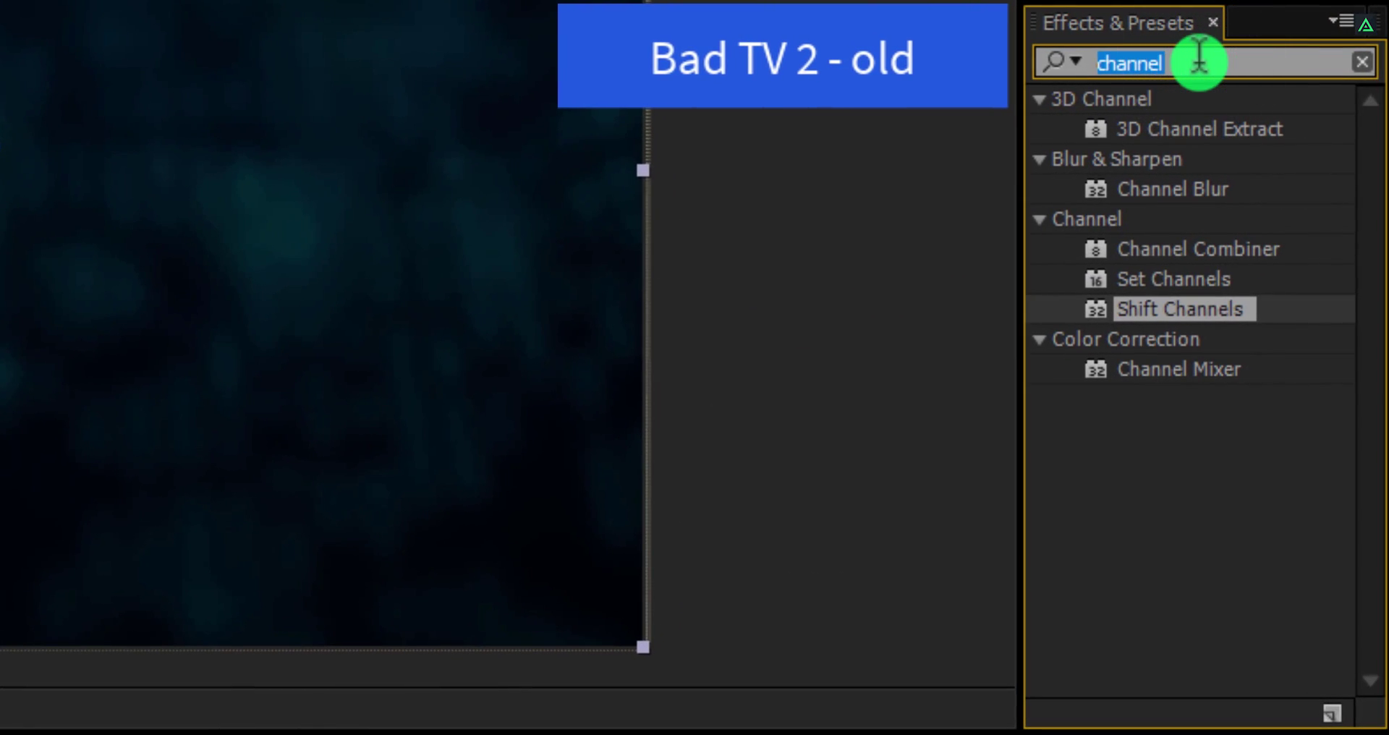
{"action": "type", "text": "bad"}
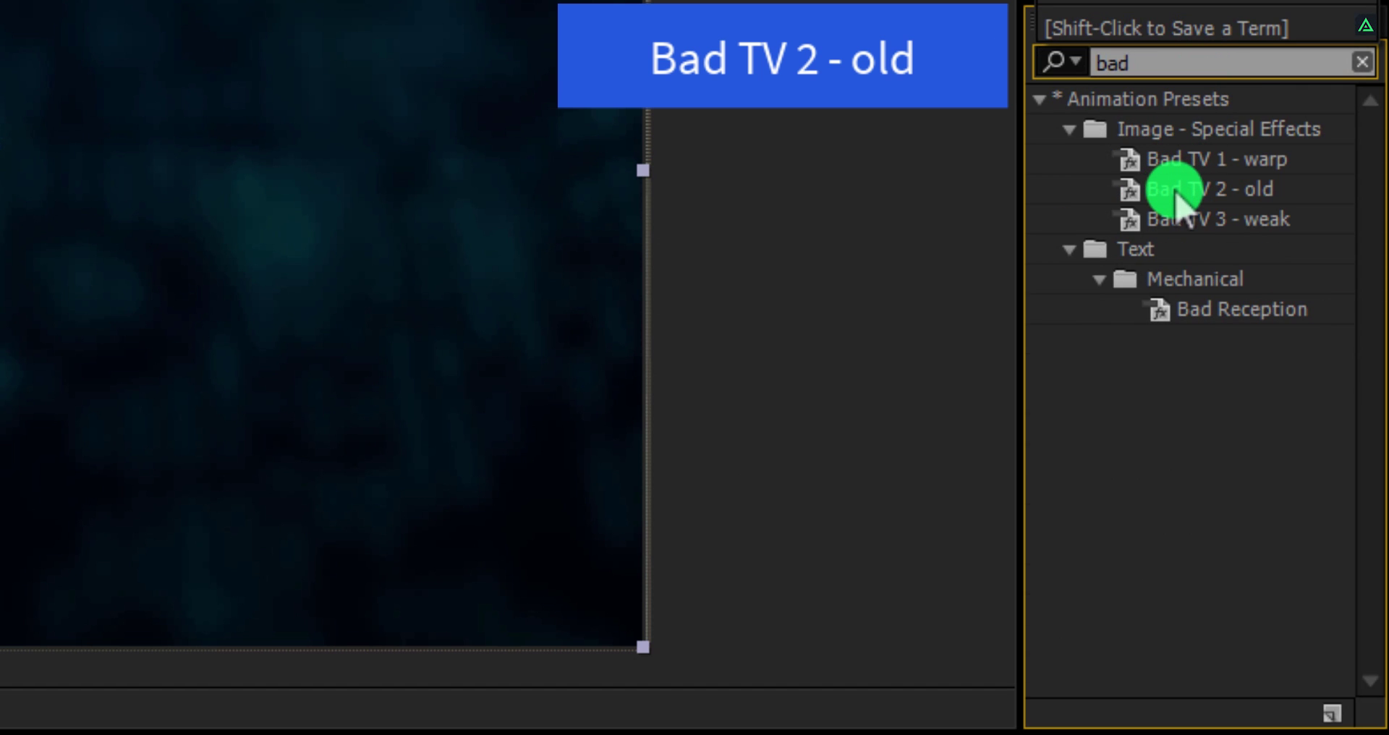
{"action": "double_click", "coordinate": [1175, 194]}
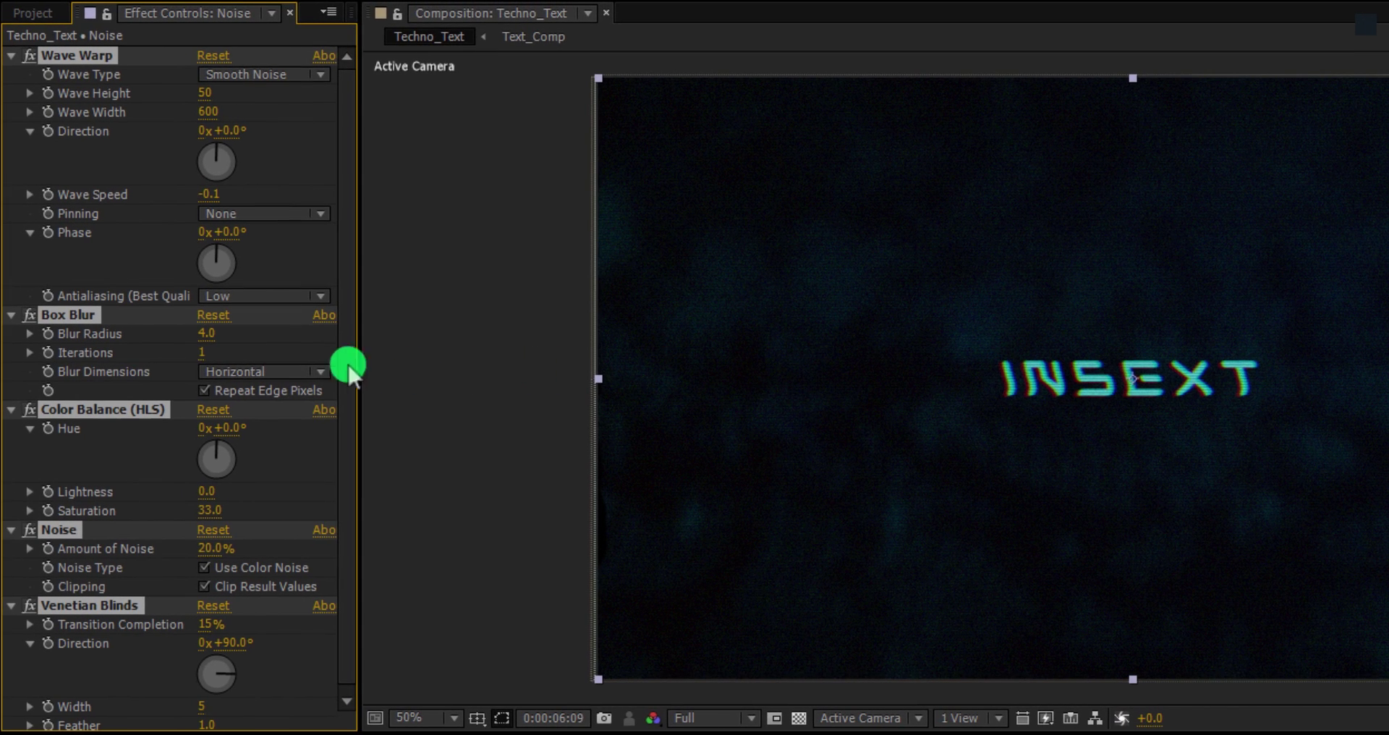
- Disable the Wave Warp and Noise effects on the Noise adjustment layer
{"action": "left_click", "coordinate": [113, 297]}
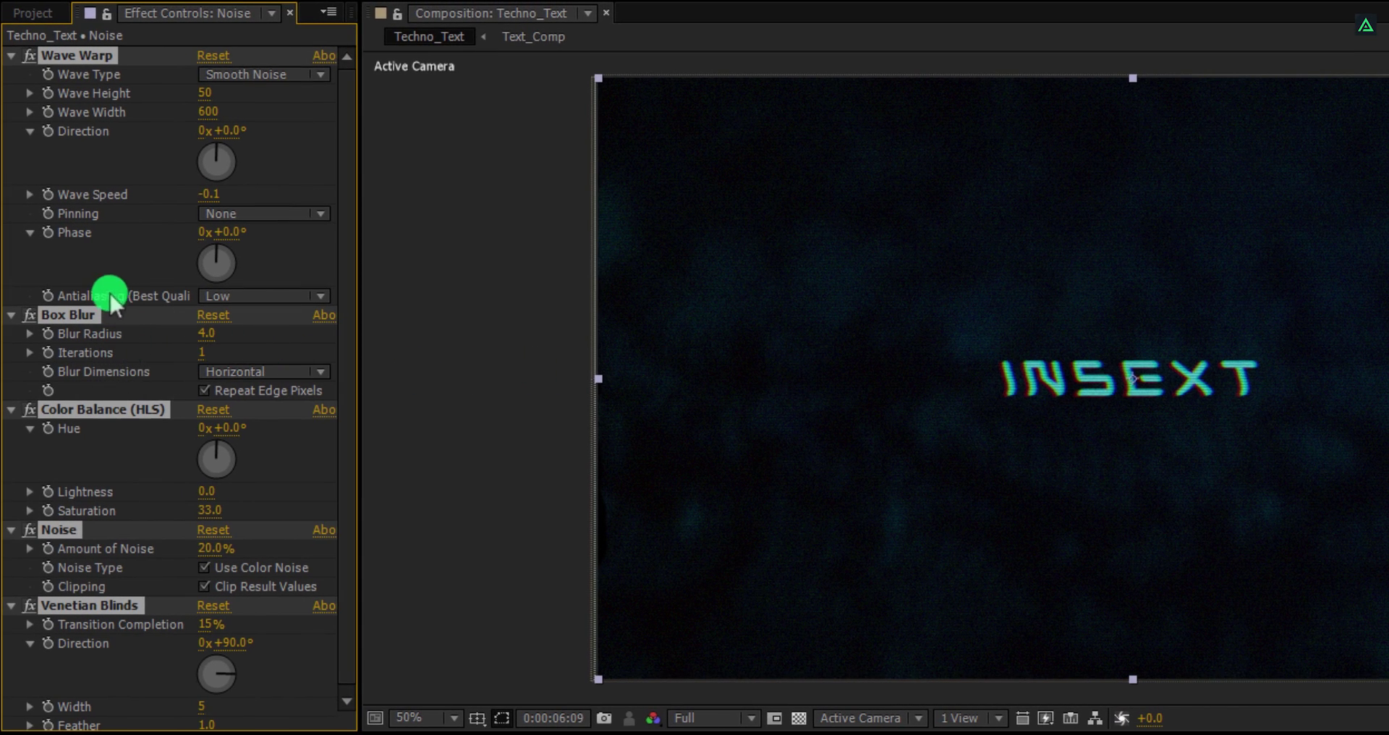
{"action": "left_click", "coordinate": [84, 269]}
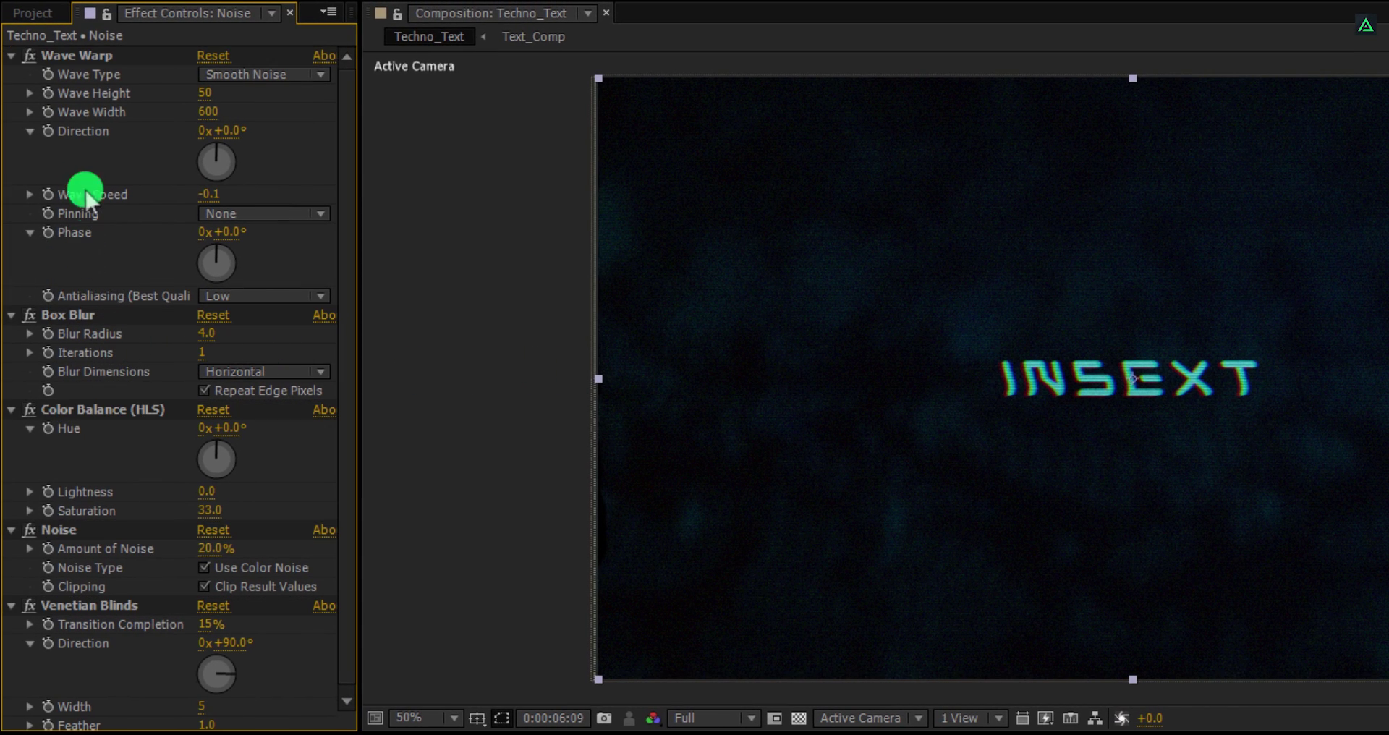
{"action": "left_click", "coordinate": [29, 55]}
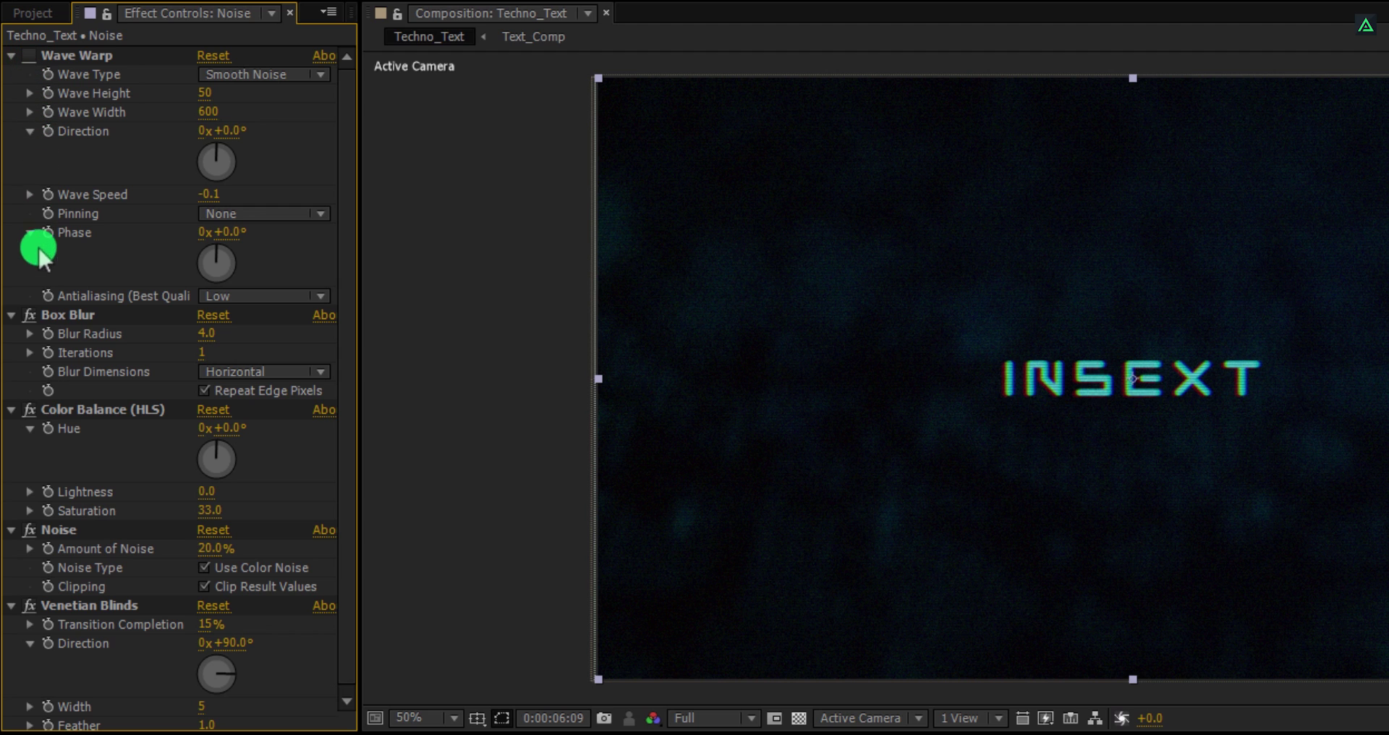
{"action": "left_click", "coordinate": [29, 530]}
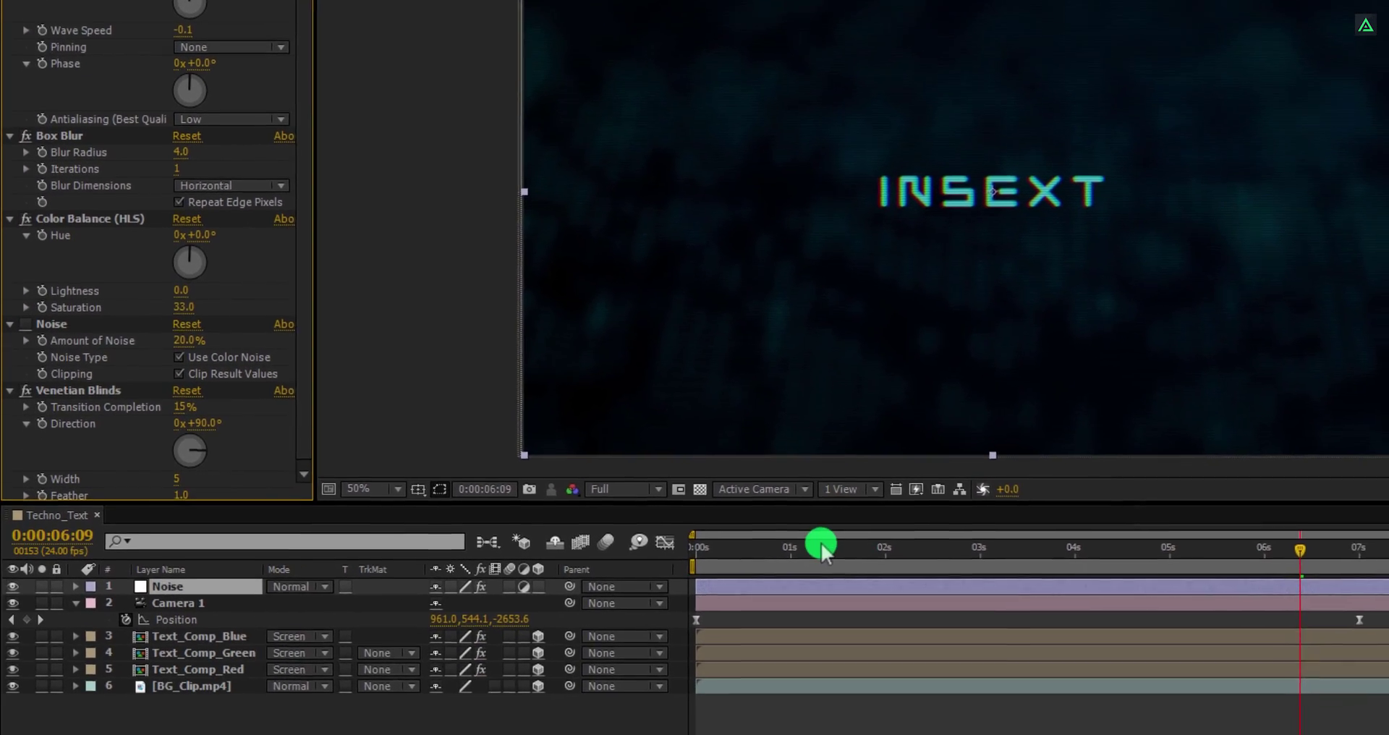
- Make the Noise adjustment layer 3D, collapse Camera 1's properties, and go to 0:00:04:13
{"action": "left_click", "coordinate": [821, 544]}
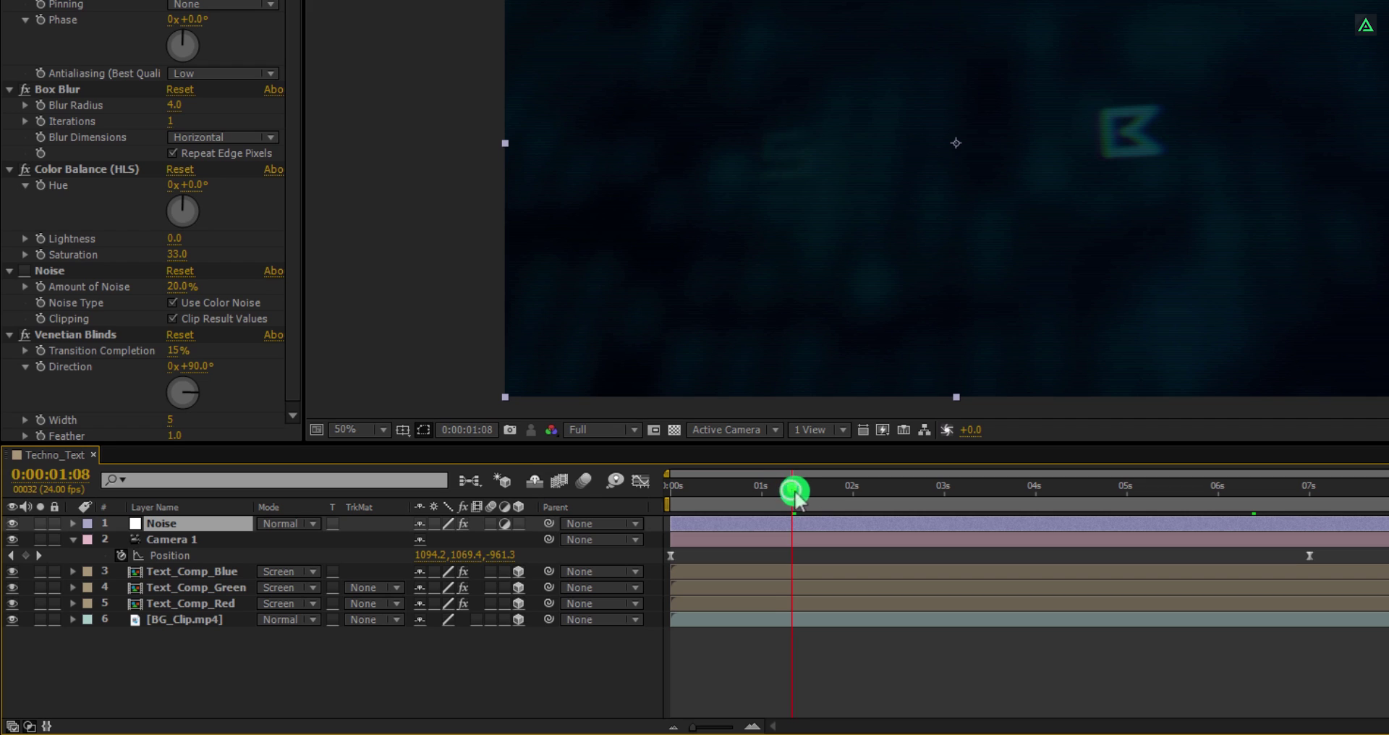
{"action": "left_click_drag", "start_coordinate": [795, 497], "coordinate": [818, 496]}
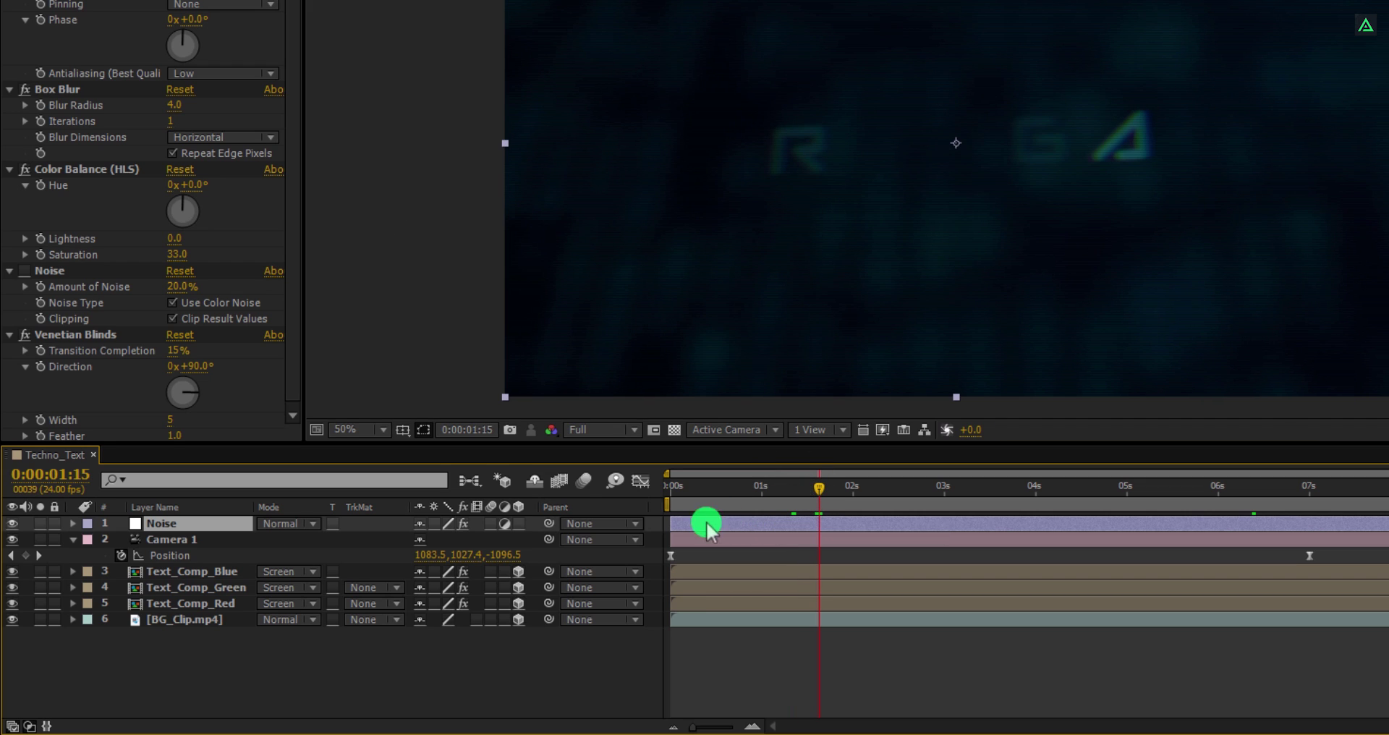
{"action": "left_click", "coordinate": [518, 524]}
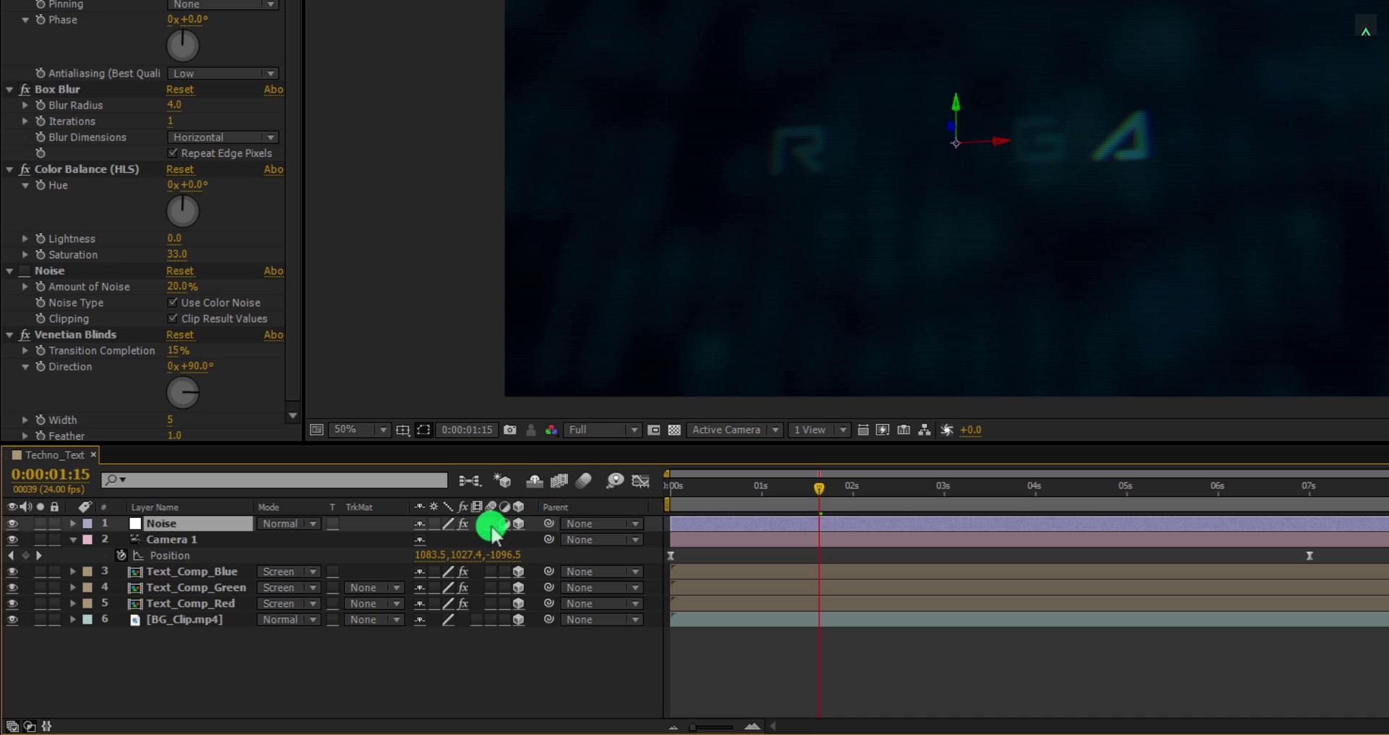
{"action": "left_click", "coordinate": [74, 539]}
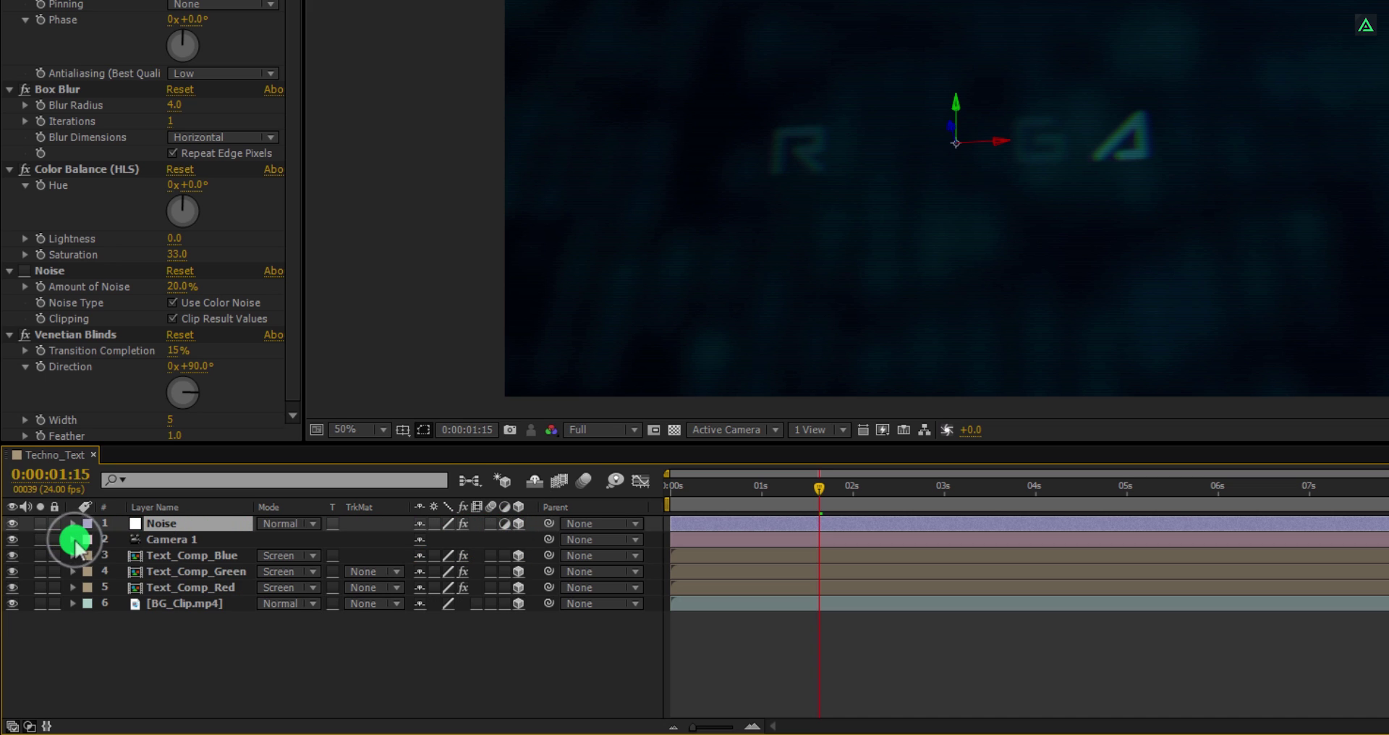
{"action": "left_click", "coordinate": [1043, 496]}
{"action": "left_click", "coordinate": [1083, 495]}
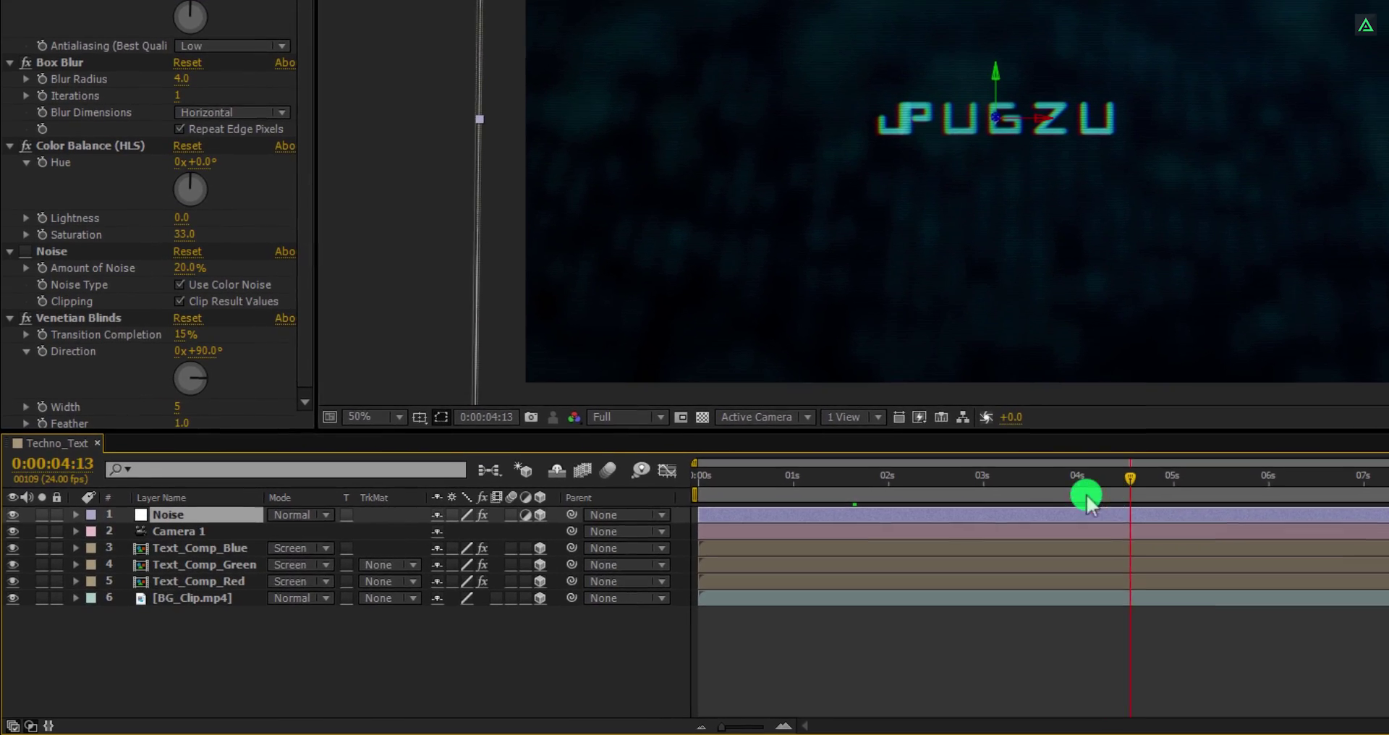
- Create a black solid named Letterbox at the composition size of 1920 x 1080 px
{"action": "left_click", "coordinate": [312, 646]}
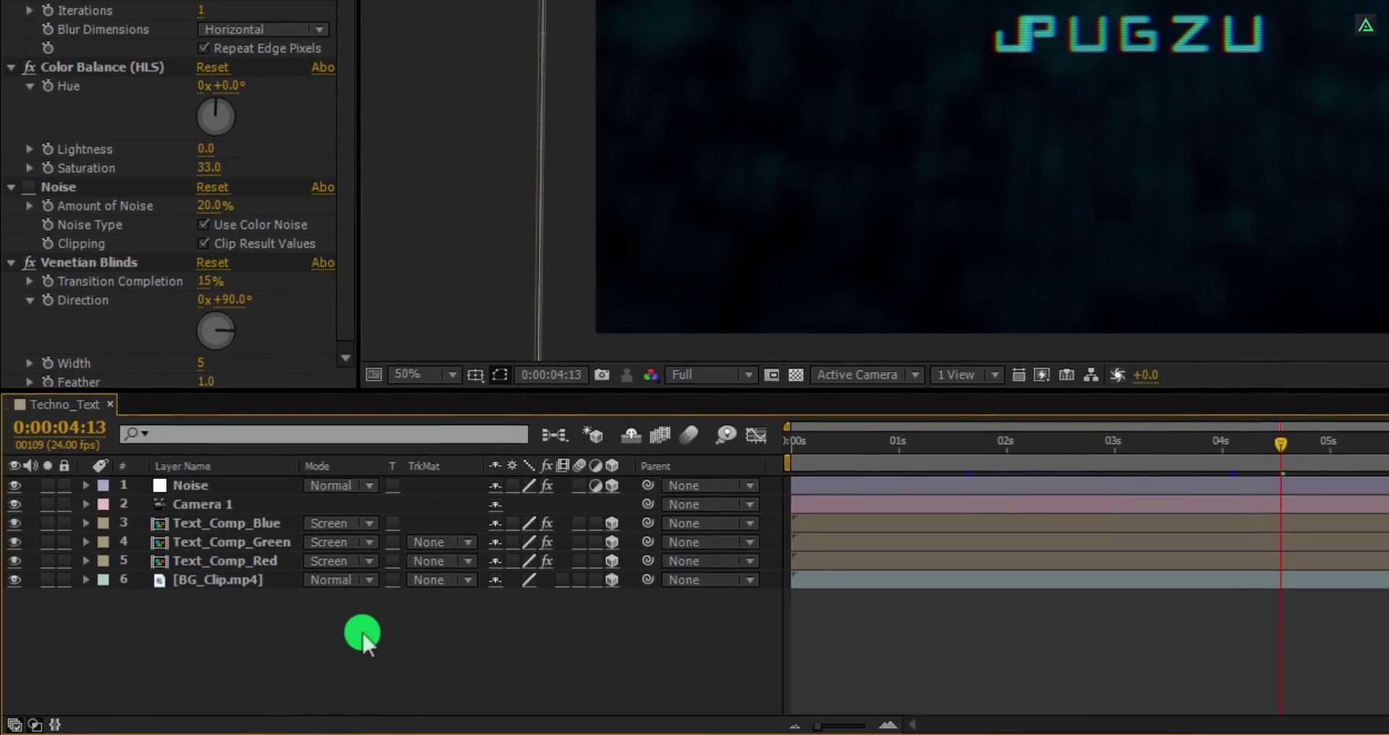
{"action": "right_click", "coordinate": [362, 634]}
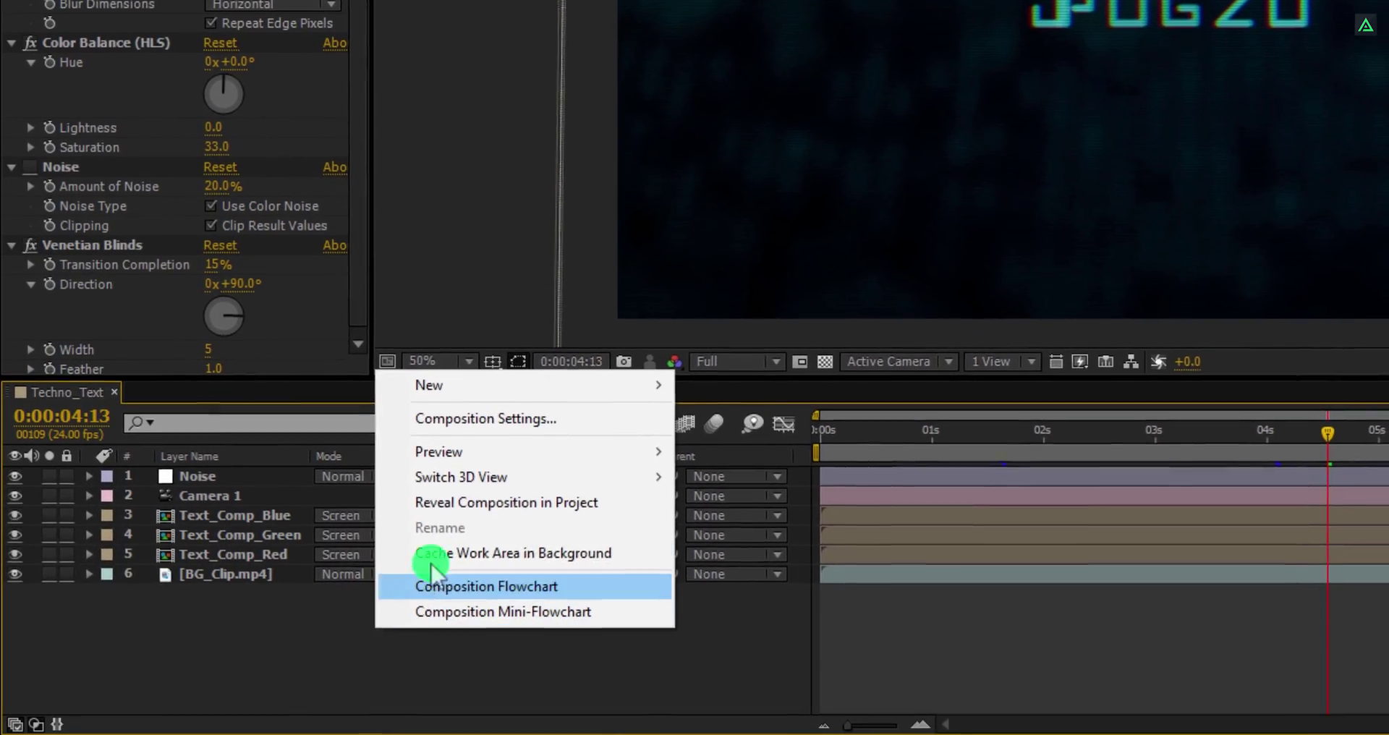
{"action": "mouse_move", "coordinate": [496, 399]}
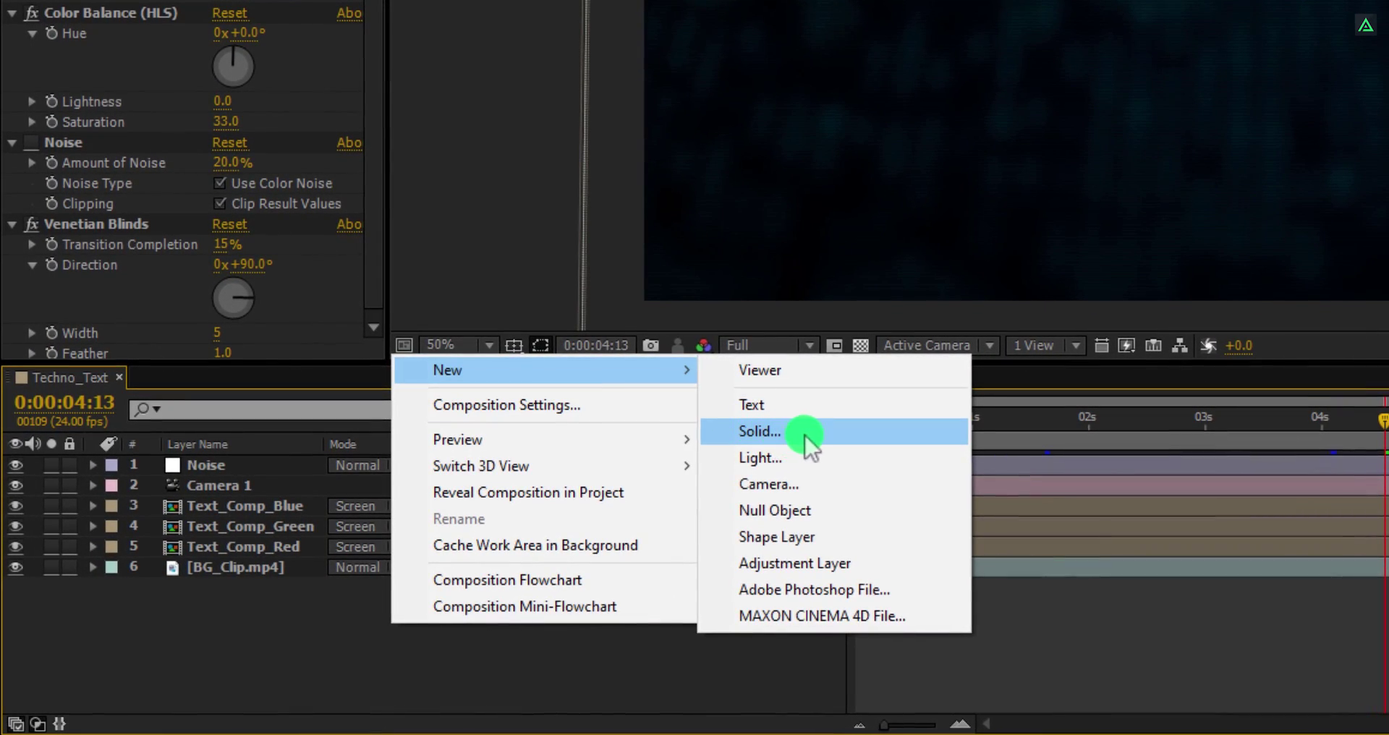
{"action": "left_click", "coordinate": [805, 434]}
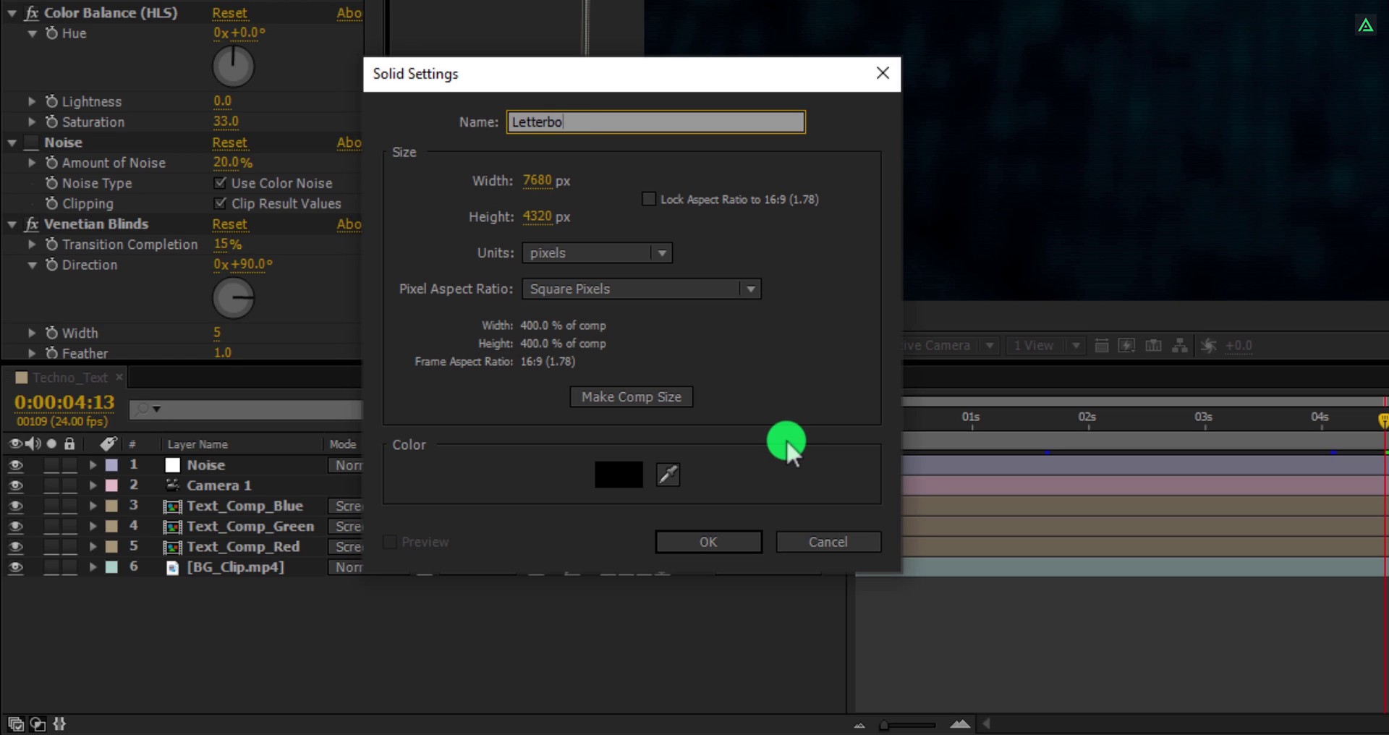
{"action": "left_click", "coordinate": [630, 397]}
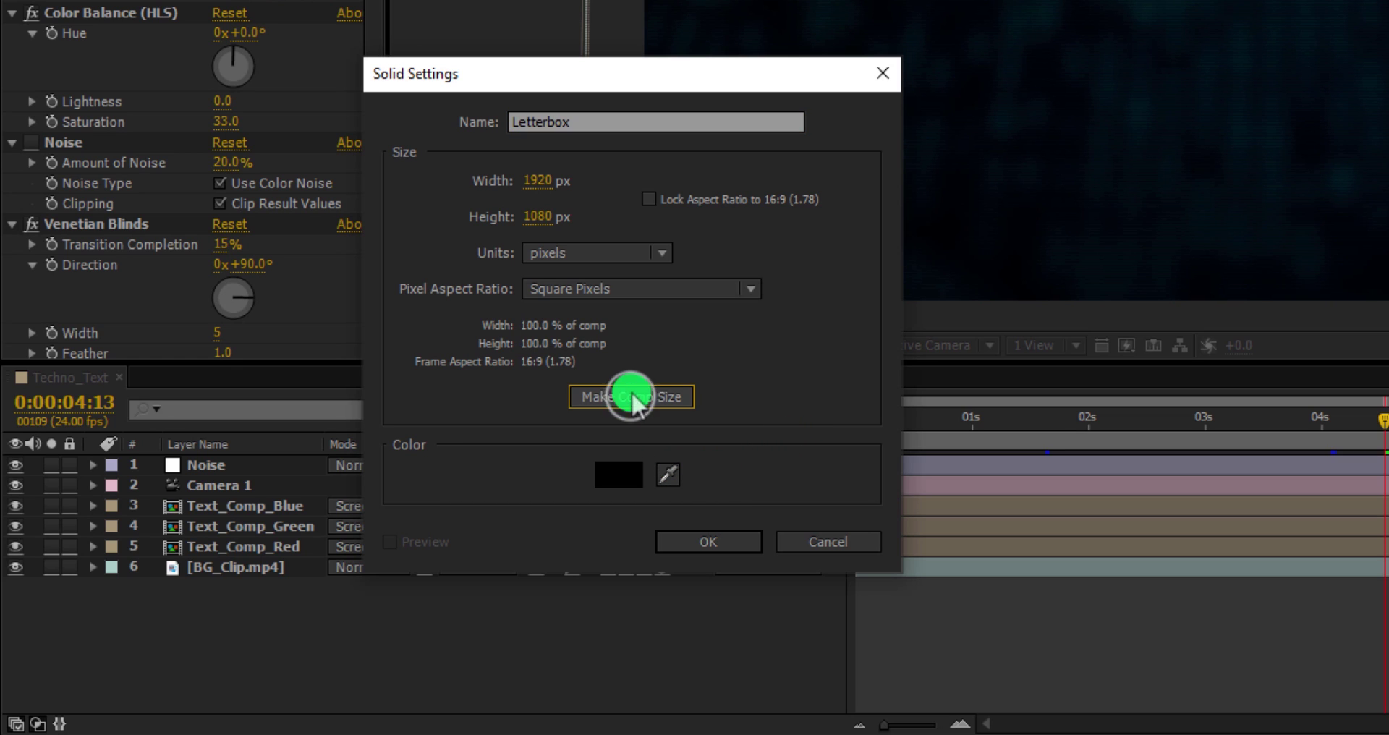
{"action": "left_click", "coordinate": [699, 541]}
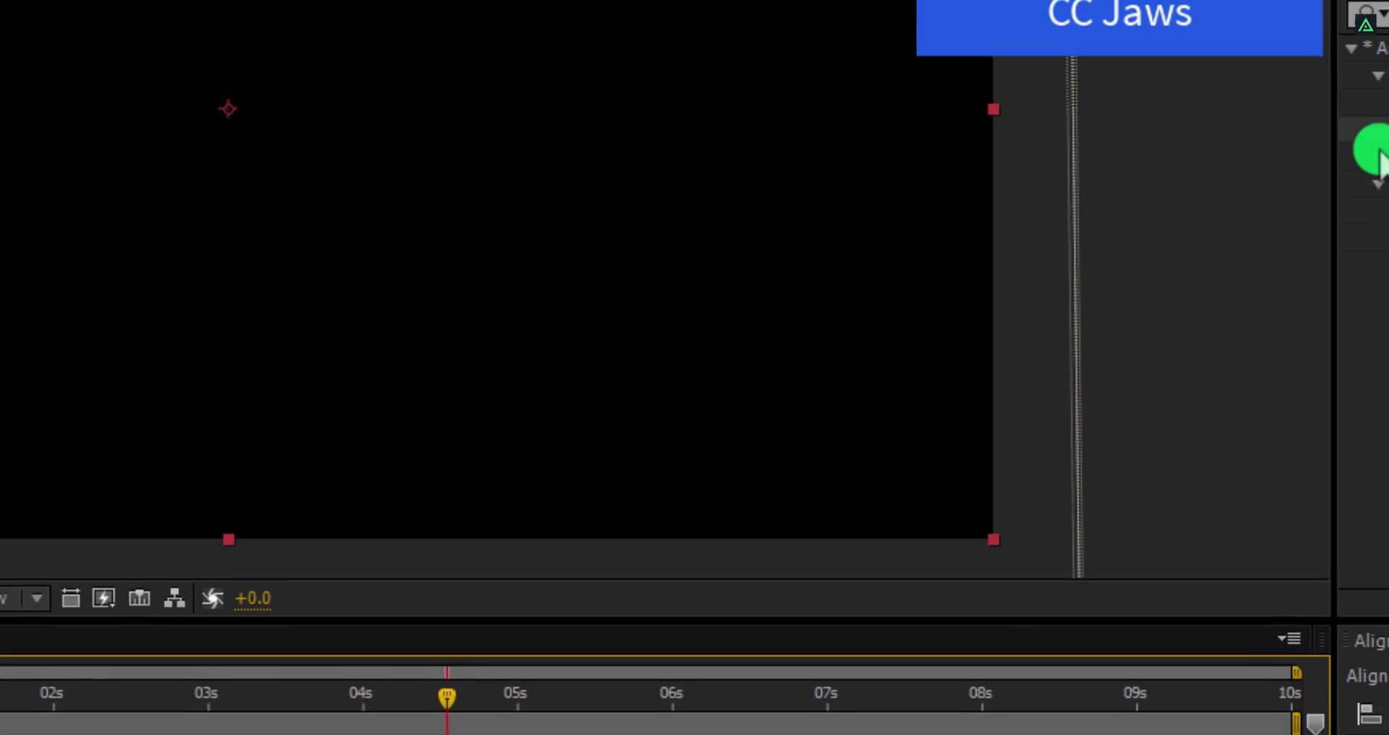
- Apply the CC Jaws effect to the Letterbox solid
{"action": "double_click", "coordinate": [1161, 63]}
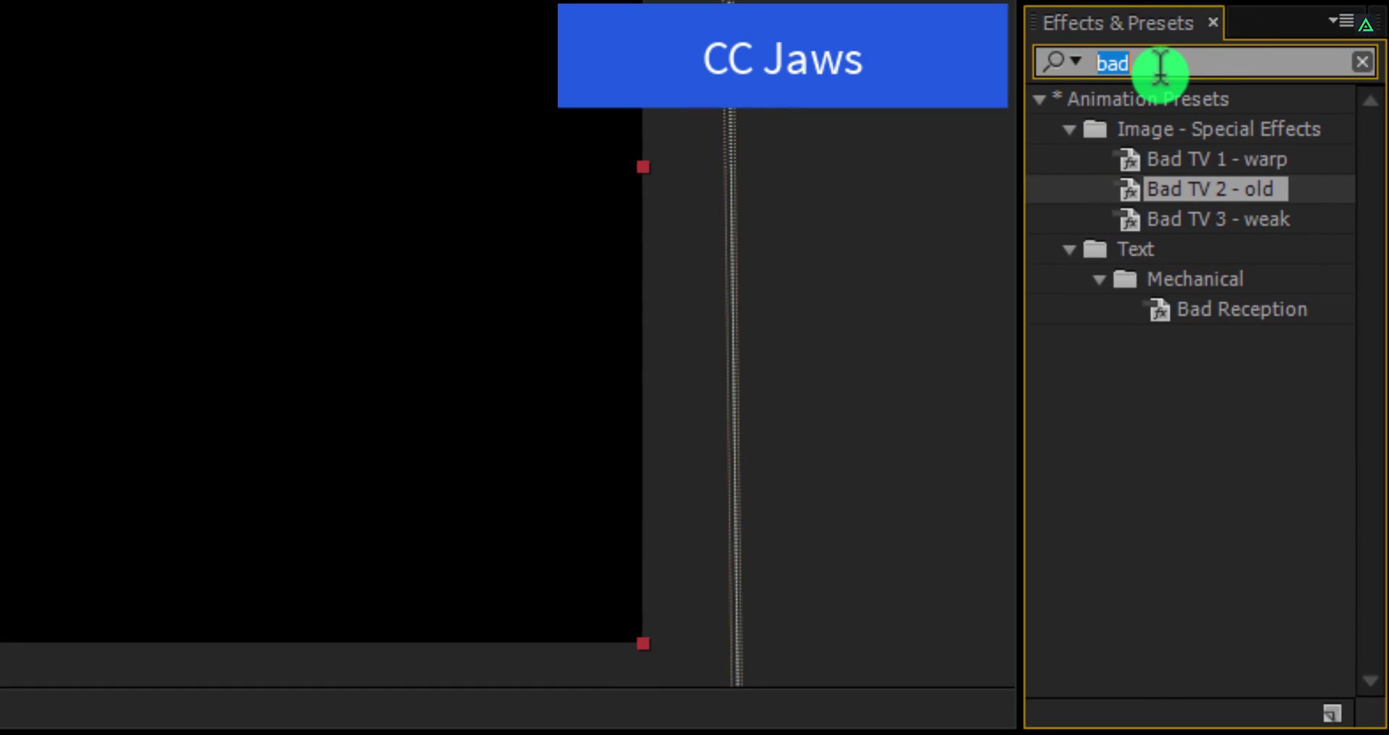
{"action": "type", "text": "jaw"}
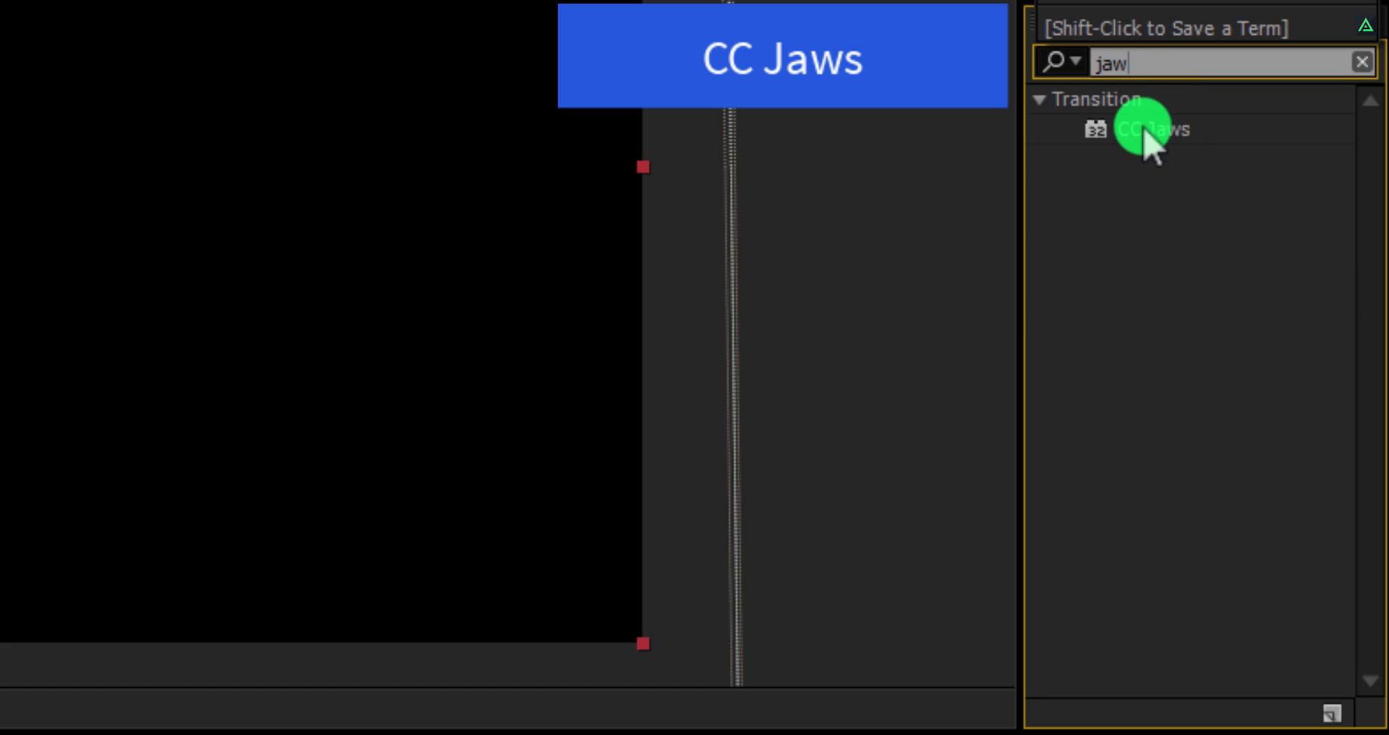
{"action": "left_click", "coordinate": [1146, 131]}
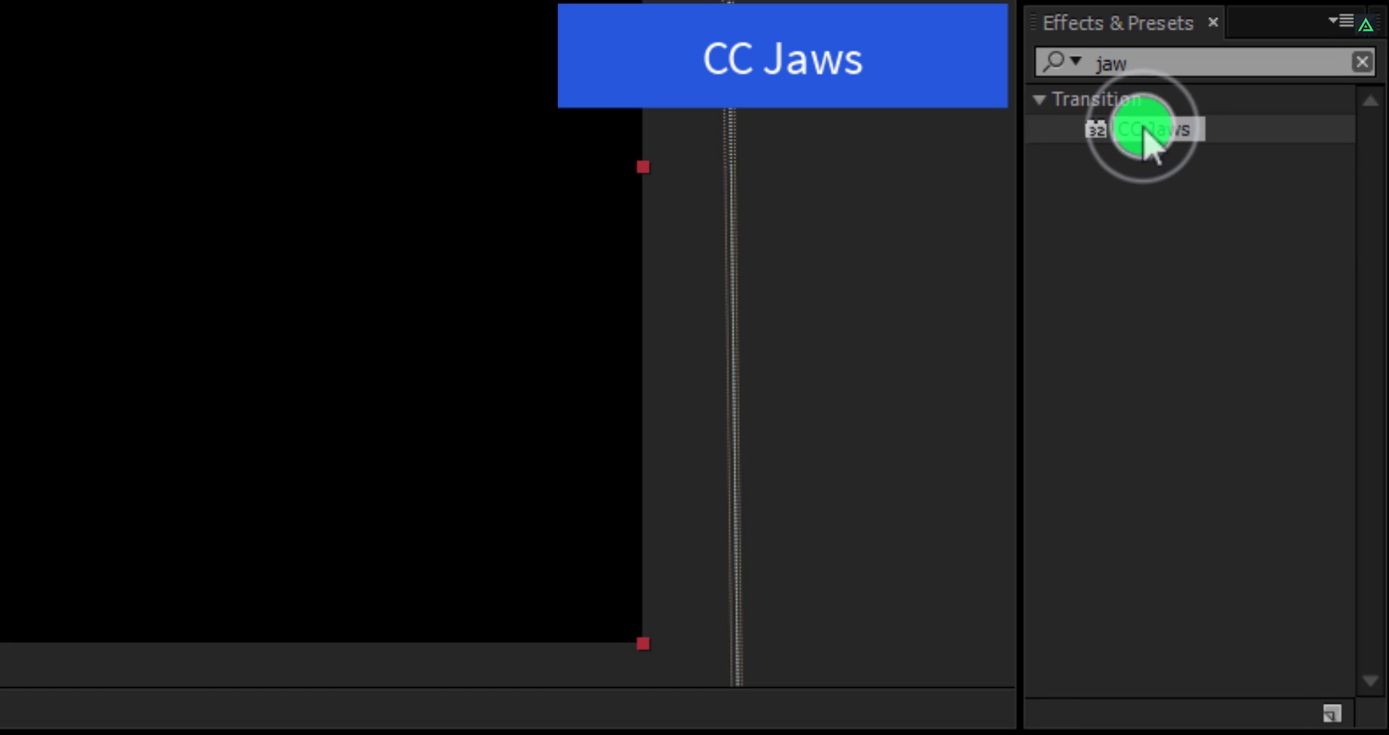
{"action": "double_click", "coordinate": [1262, 150]}
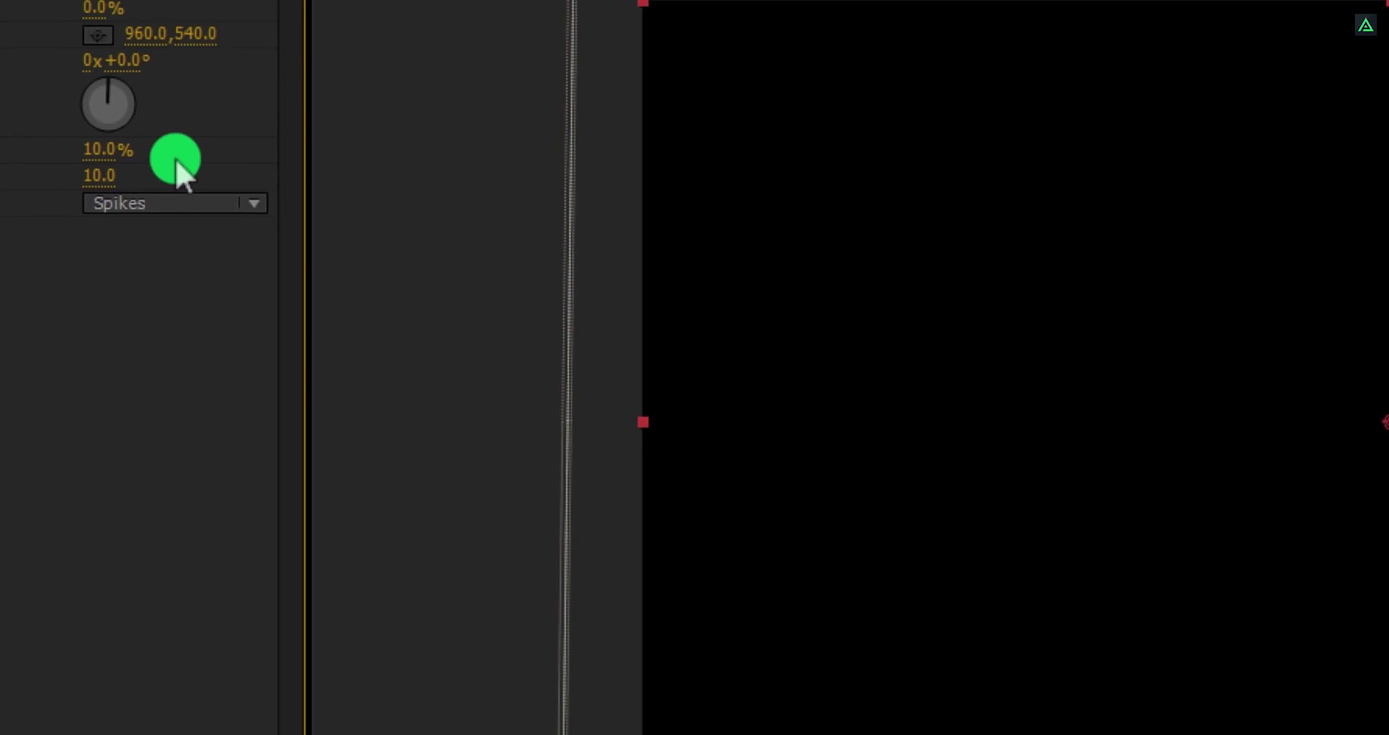
- Set CC Jaws Height to 0% and Completion to 80% to form letterbox bars, and preview the composition
{"action": "left_click", "coordinate": [287, 187]}
{"action": "type", "text": "0"}
{"action": "key", "text": "Return"}
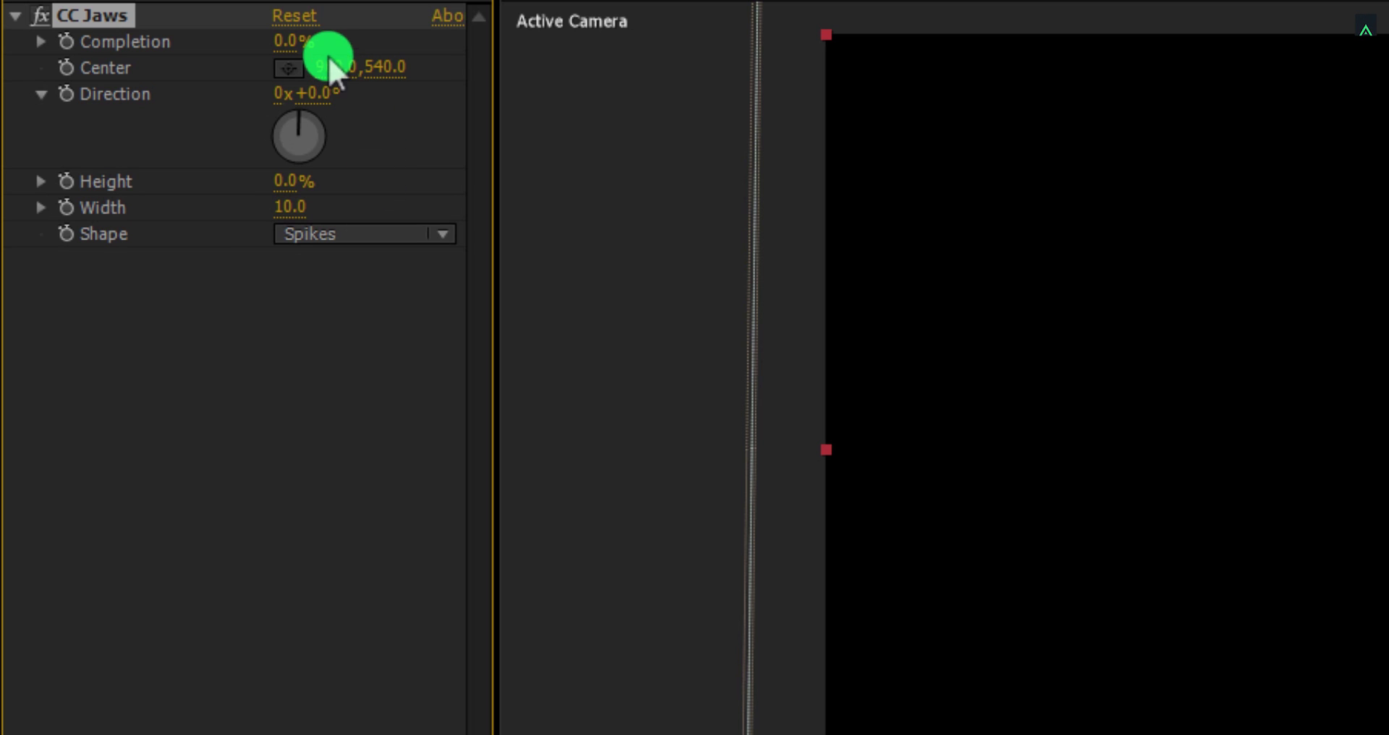
{"action": "left_click", "coordinate": [293, 45]}
{"action": "type", "text": "80"}
{"action": "key", "text": "Return"}
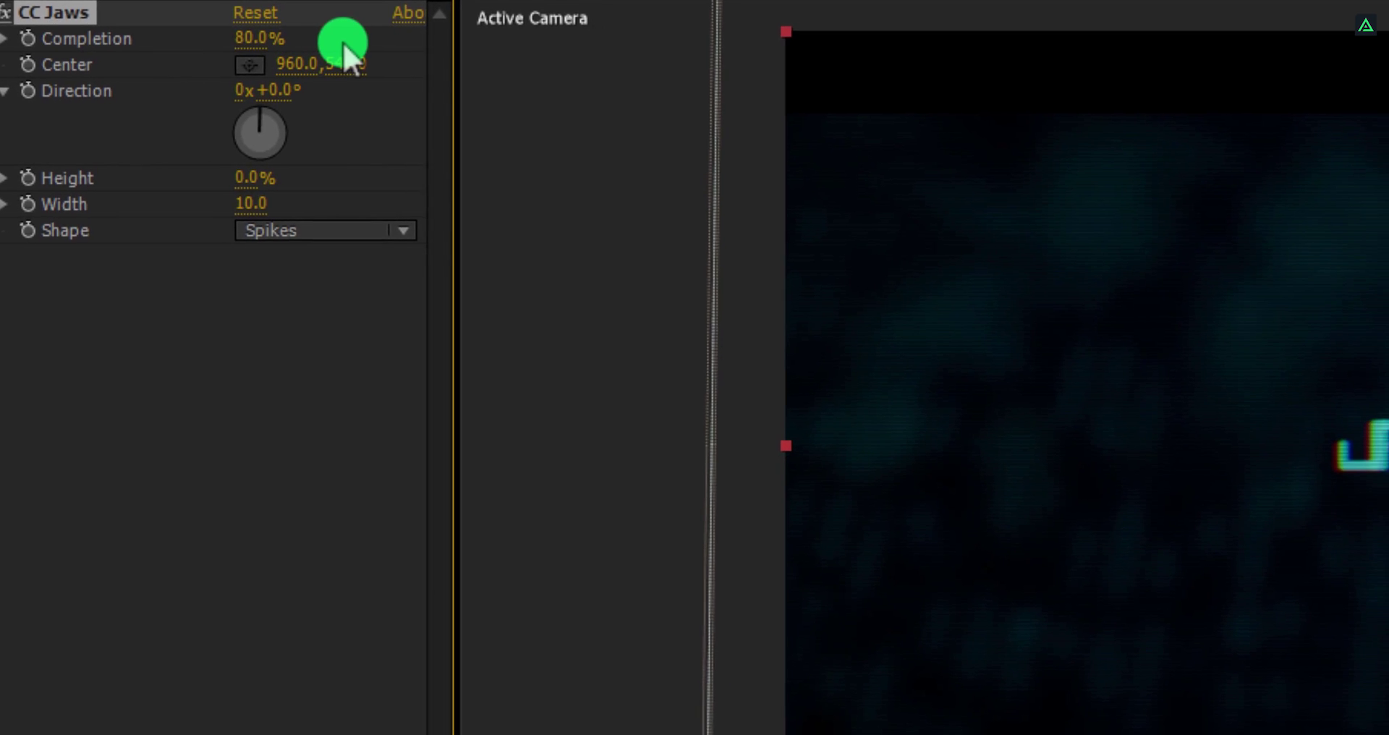
{"action": "key", "text": "Insert"}
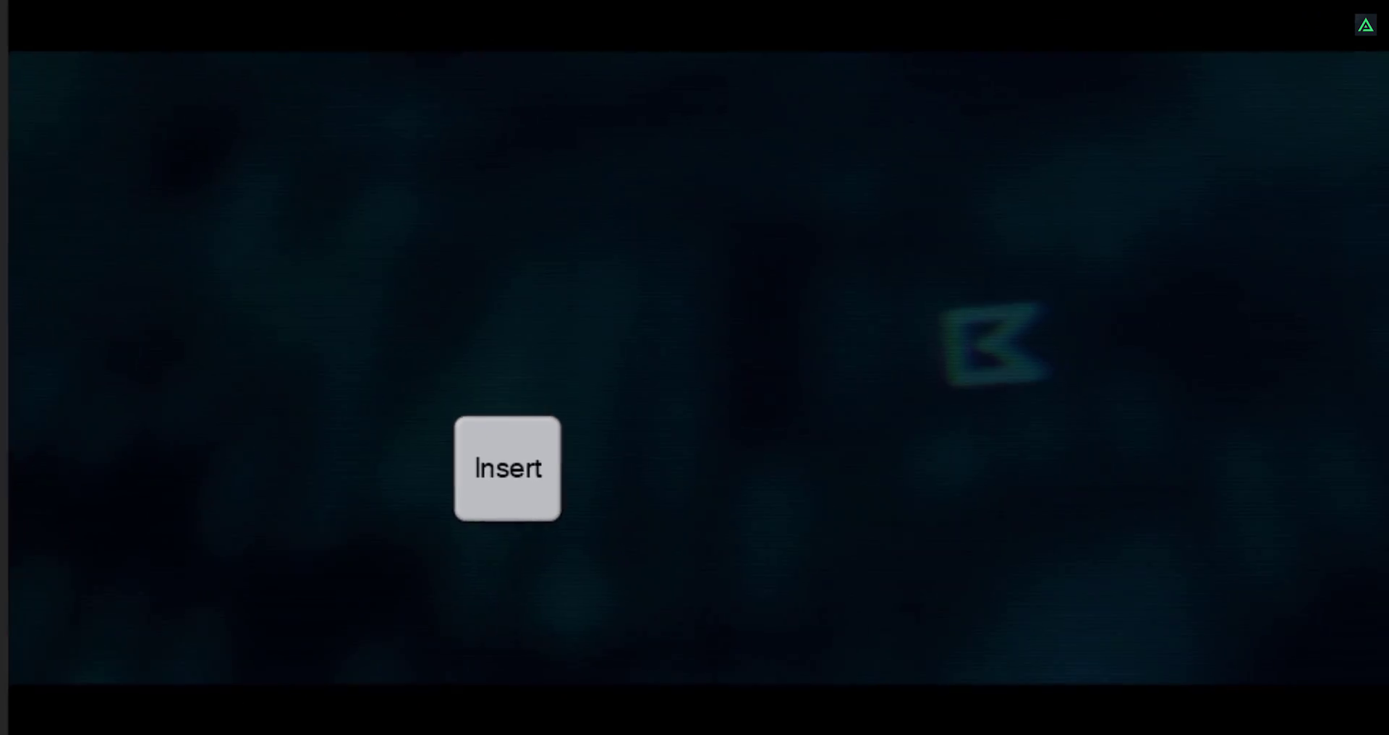